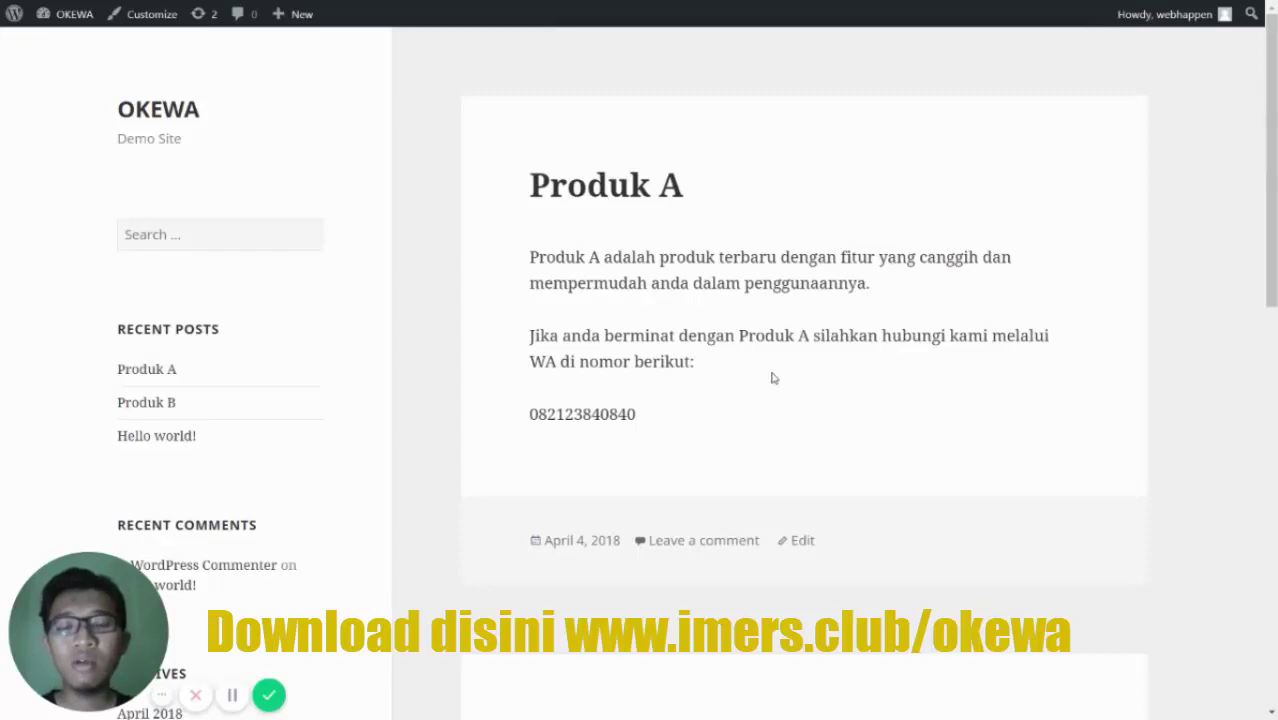
- Scroll the Installed Plugins list to check that OKEWA is gone
scroll(772, 378, "down", 5)
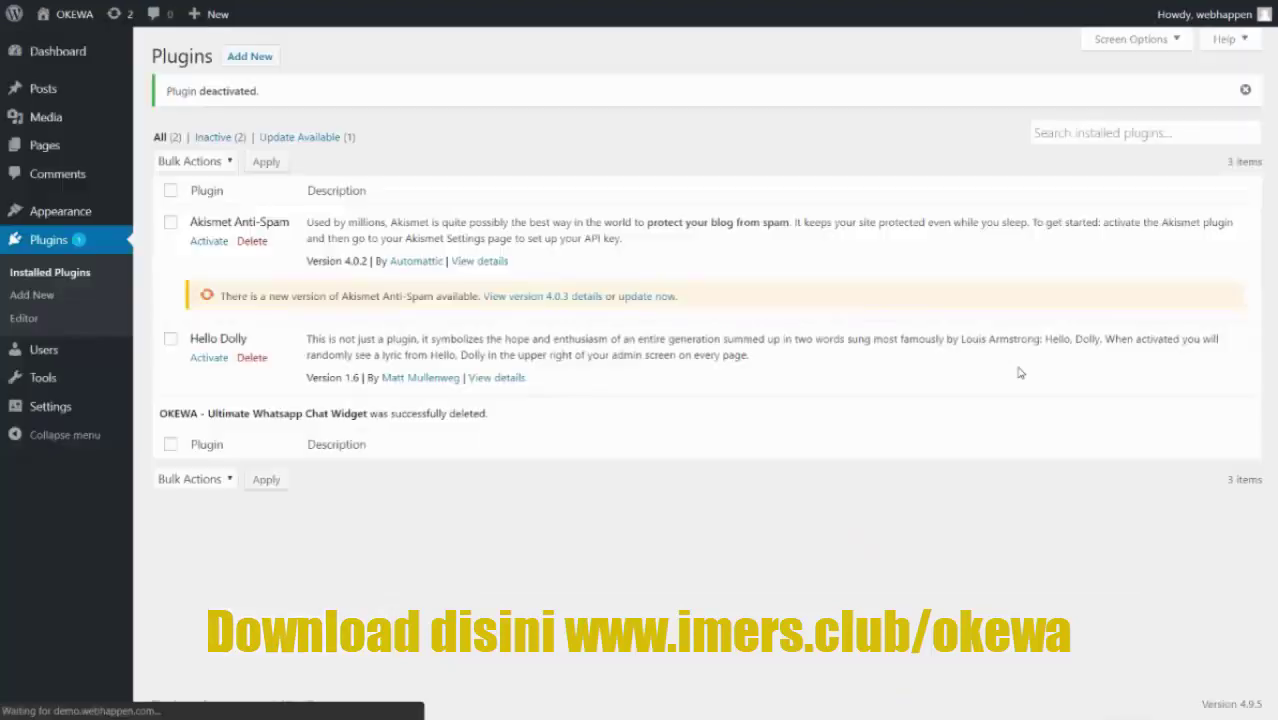
- Upload okewa.zip through Plugins > Add New > Upload Plugin and install it
left_click(83, 56)
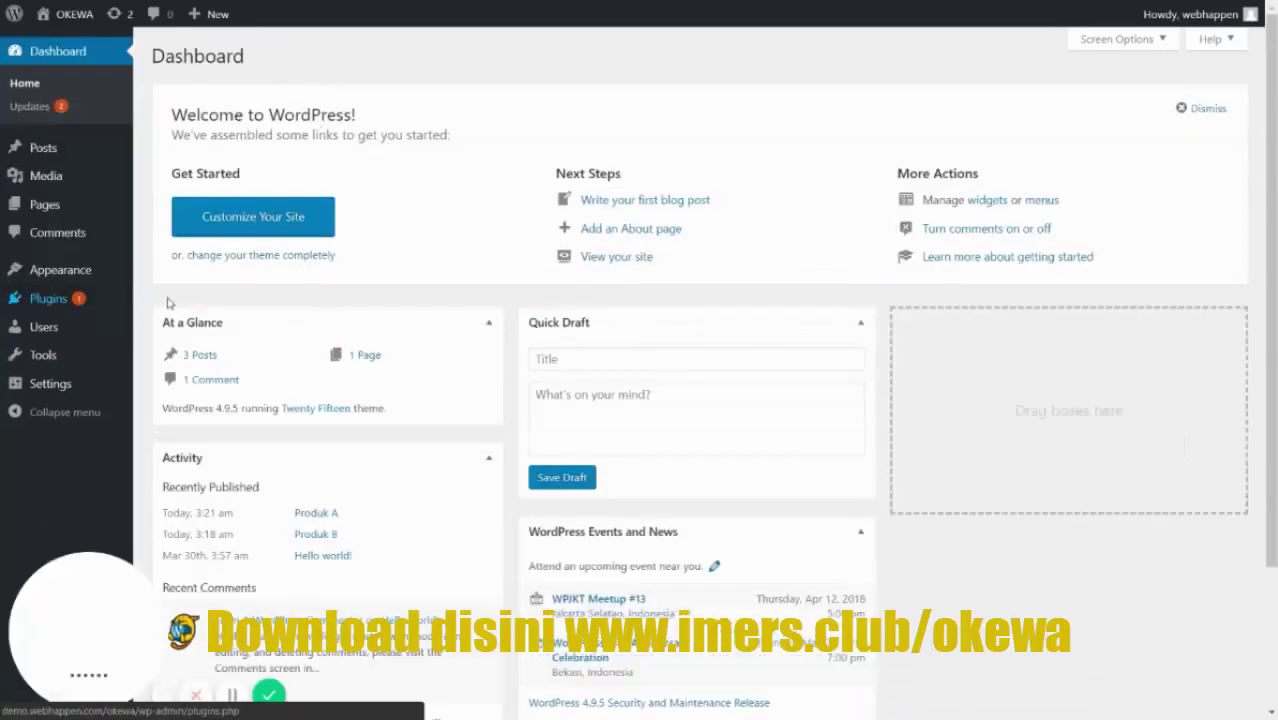
mouse_move(58, 301)
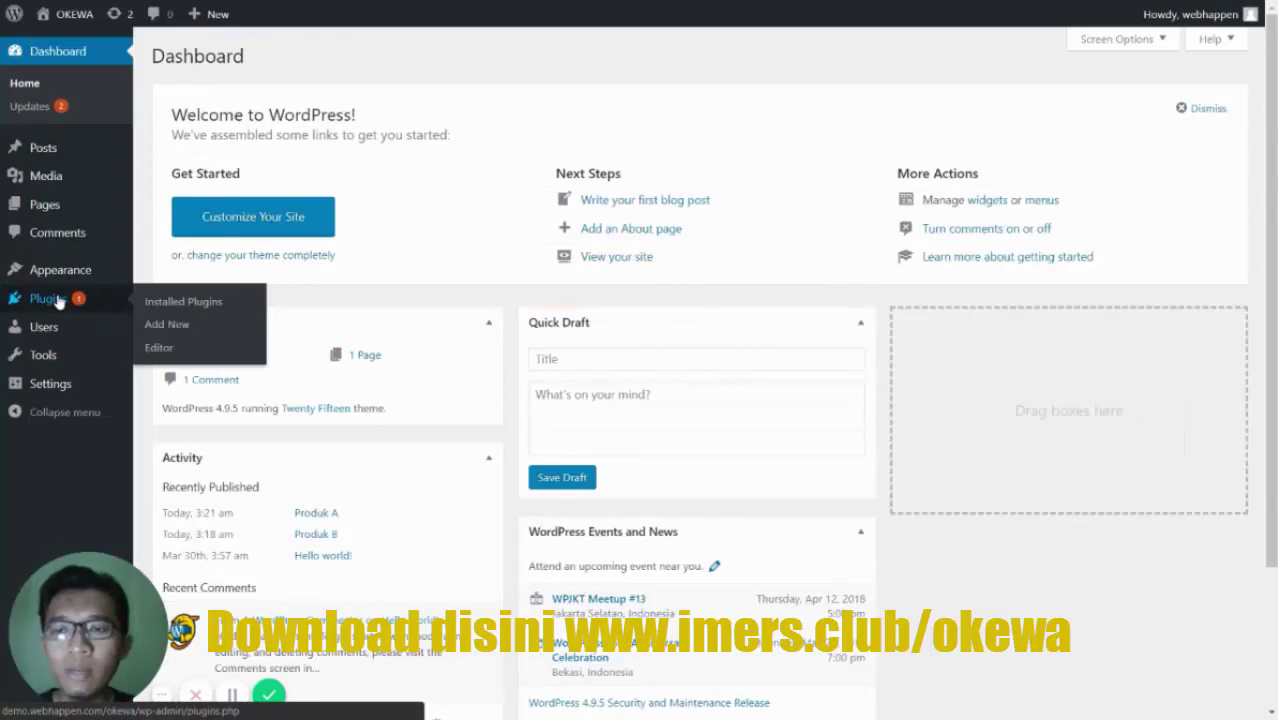
left_click(167, 324)
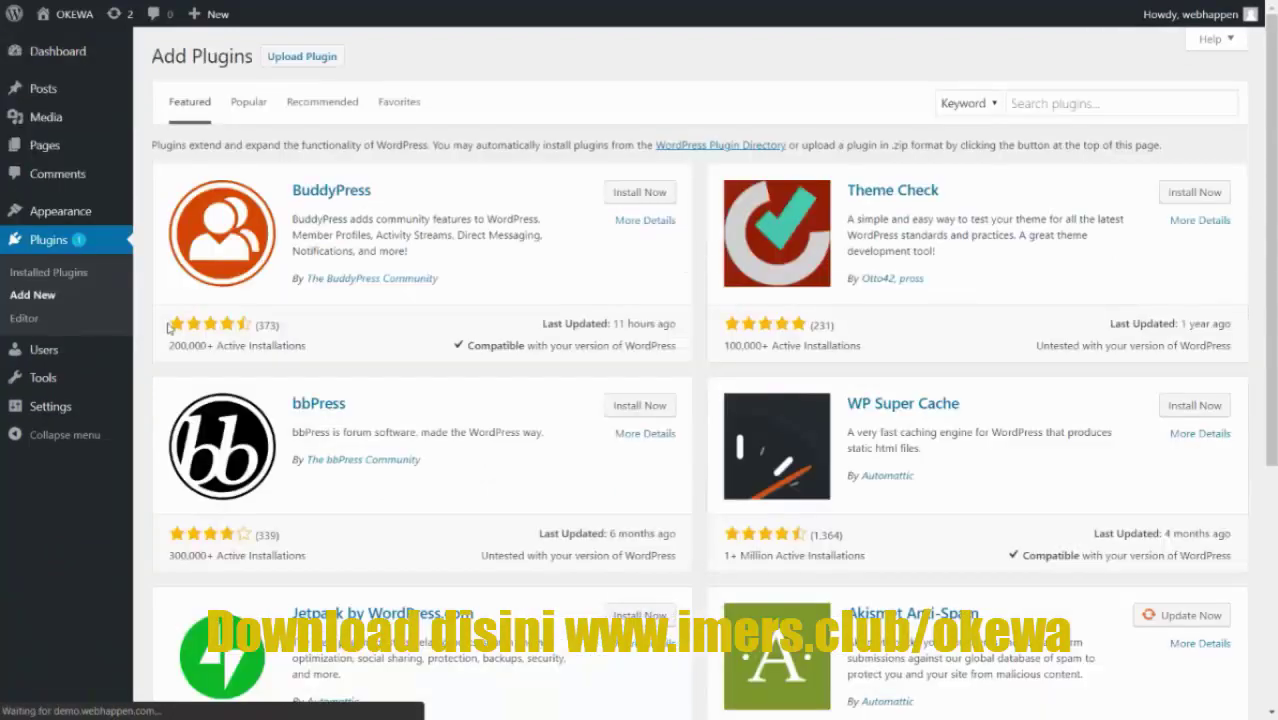
left_click(302, 57)
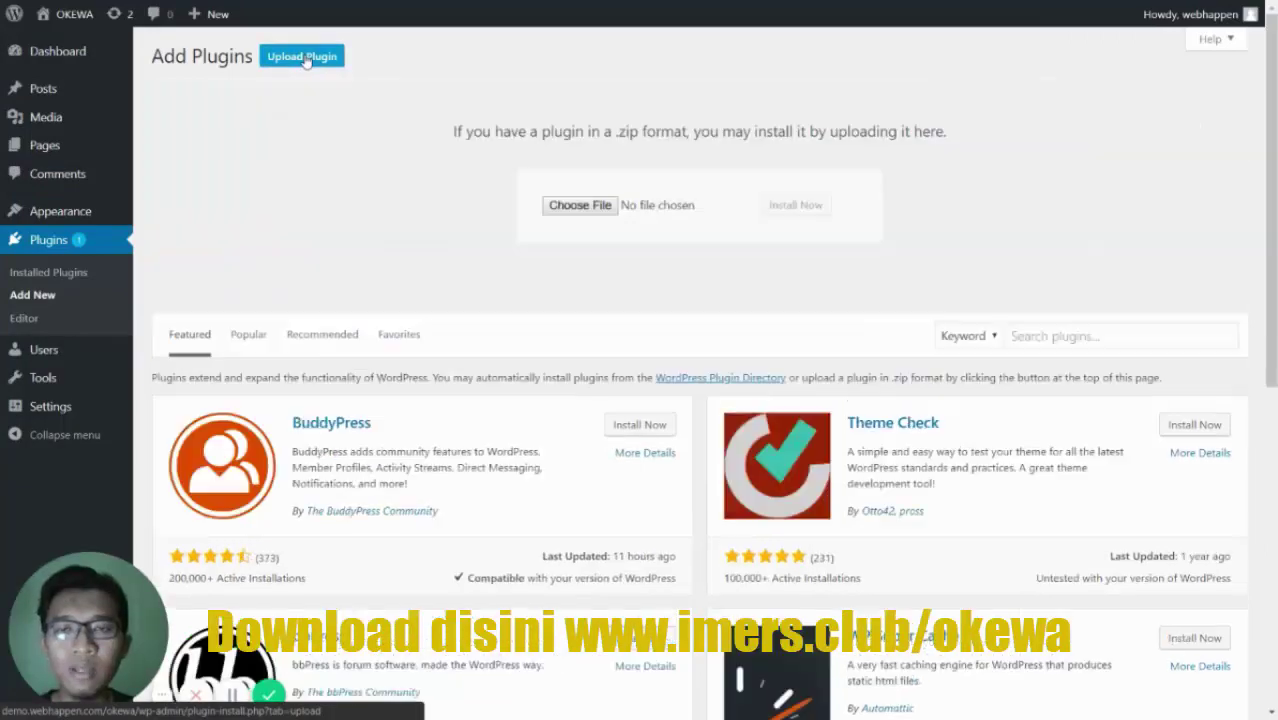
left_click(654, 206)
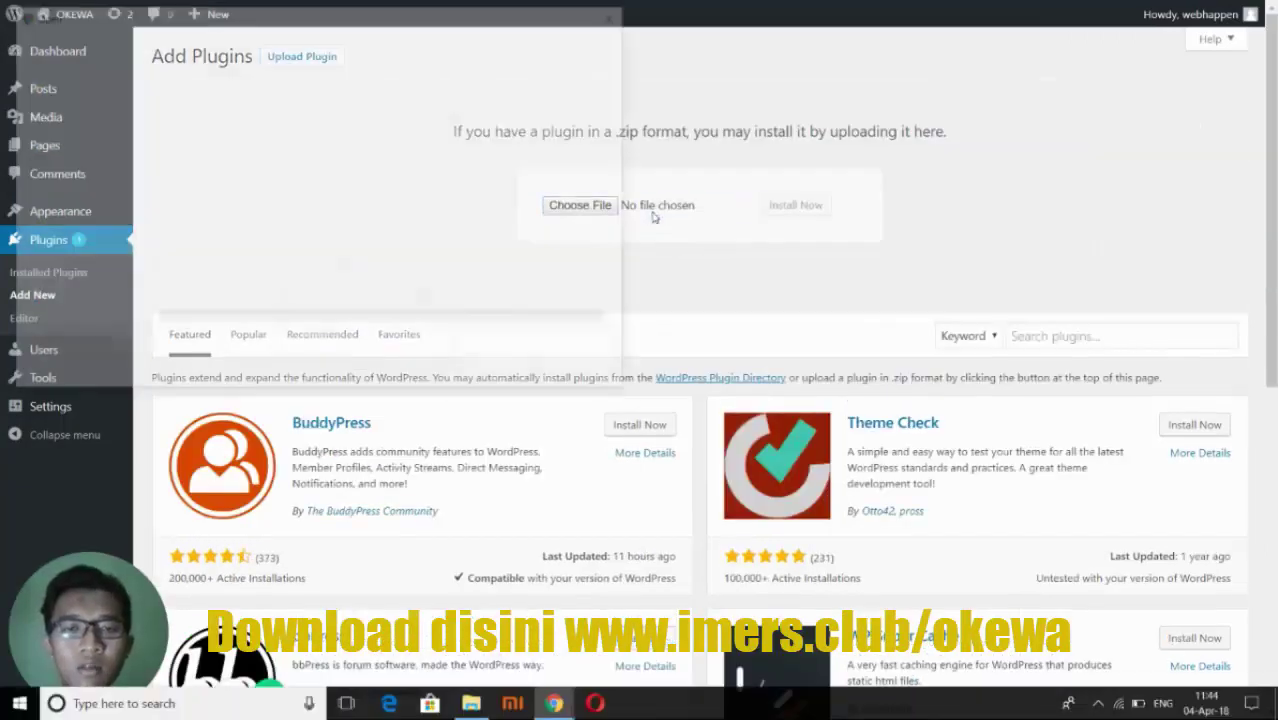
left_click(189, 262)
double_click(189, 262)
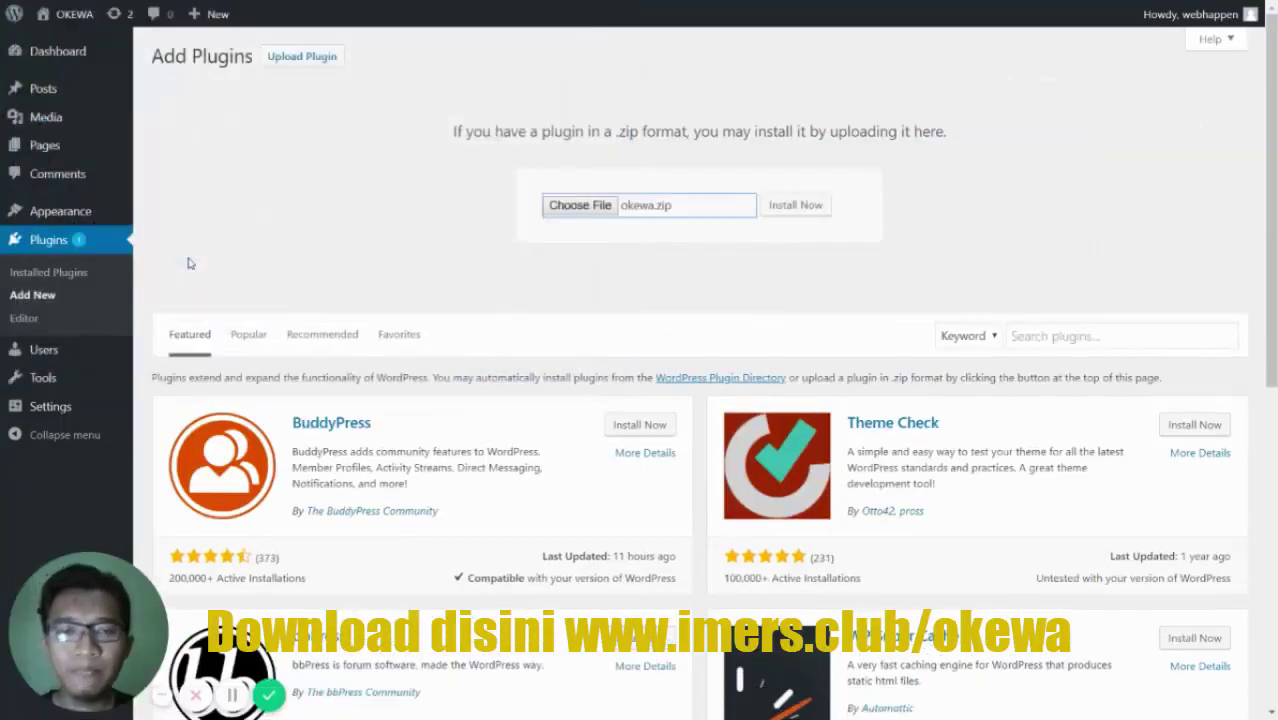
left_click(795, 207)
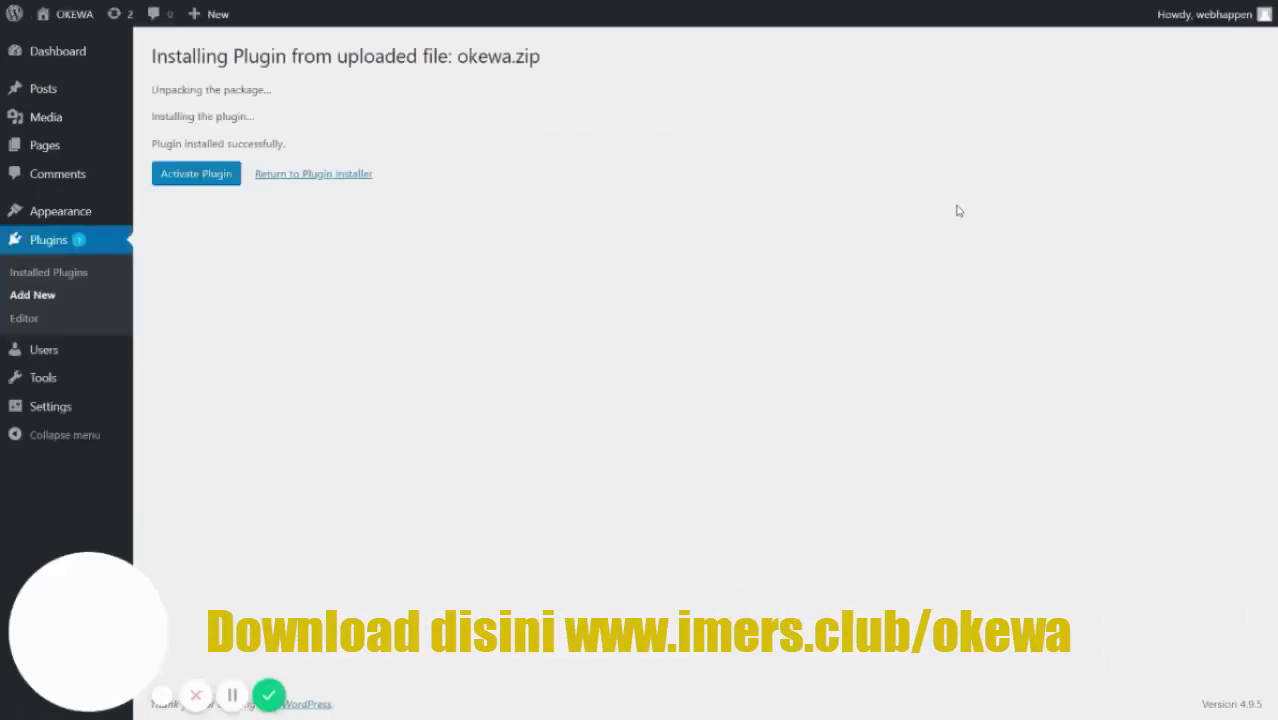
- Activate the newly installed OKEWA plugin and open its OKEWA settings page
left_click(177, 178)
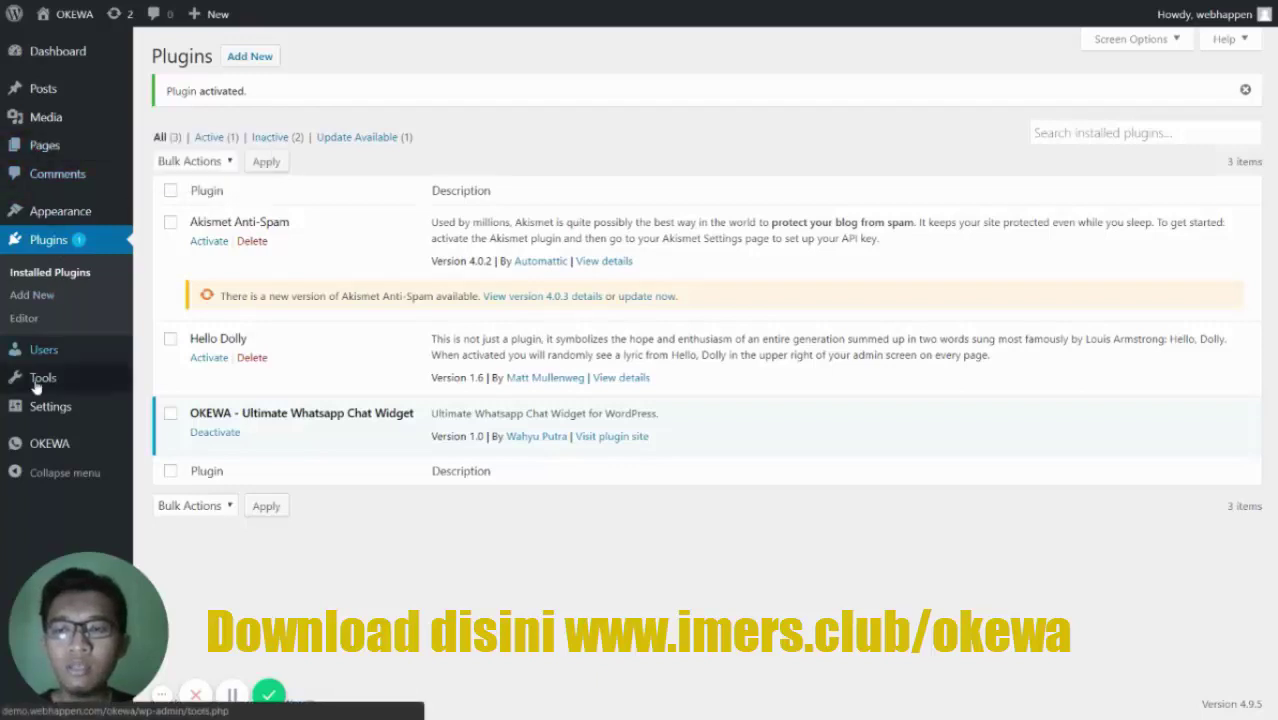
left_click(55, 443)
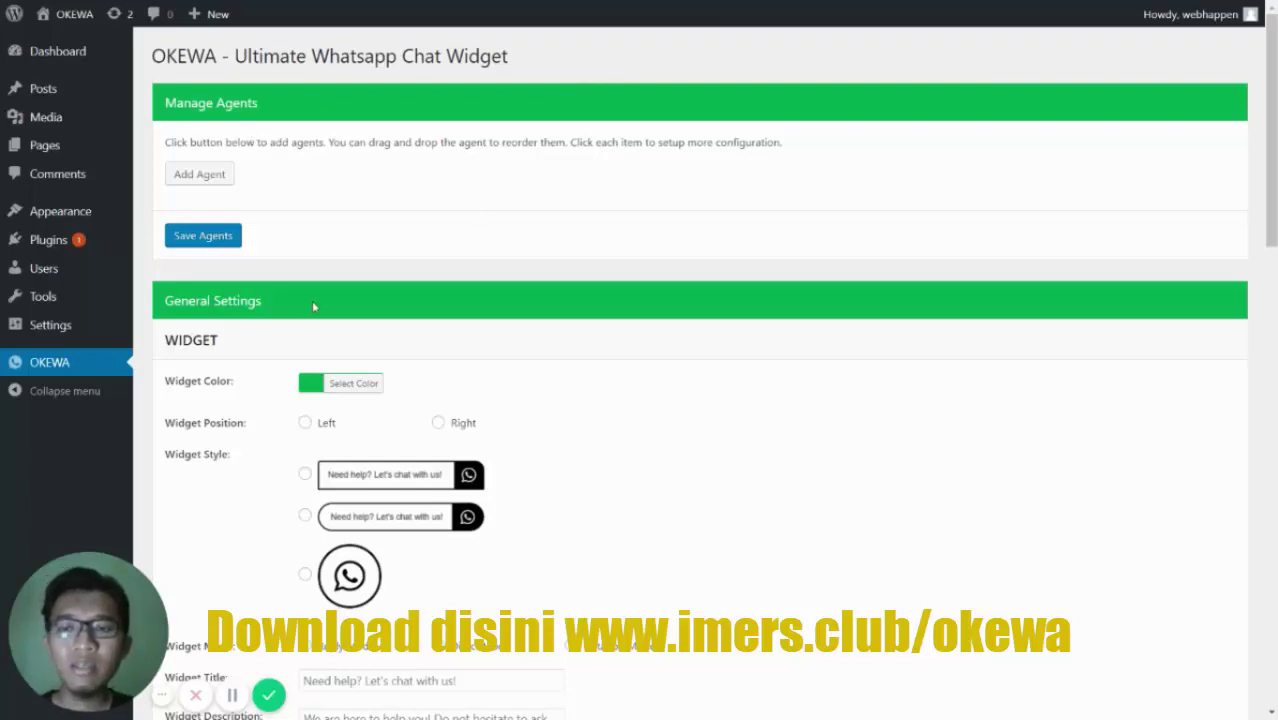
- Look over the OKEWA settings down to the Shortcode Generator, then add a new agent
scroll(764, 367, "down", 20)
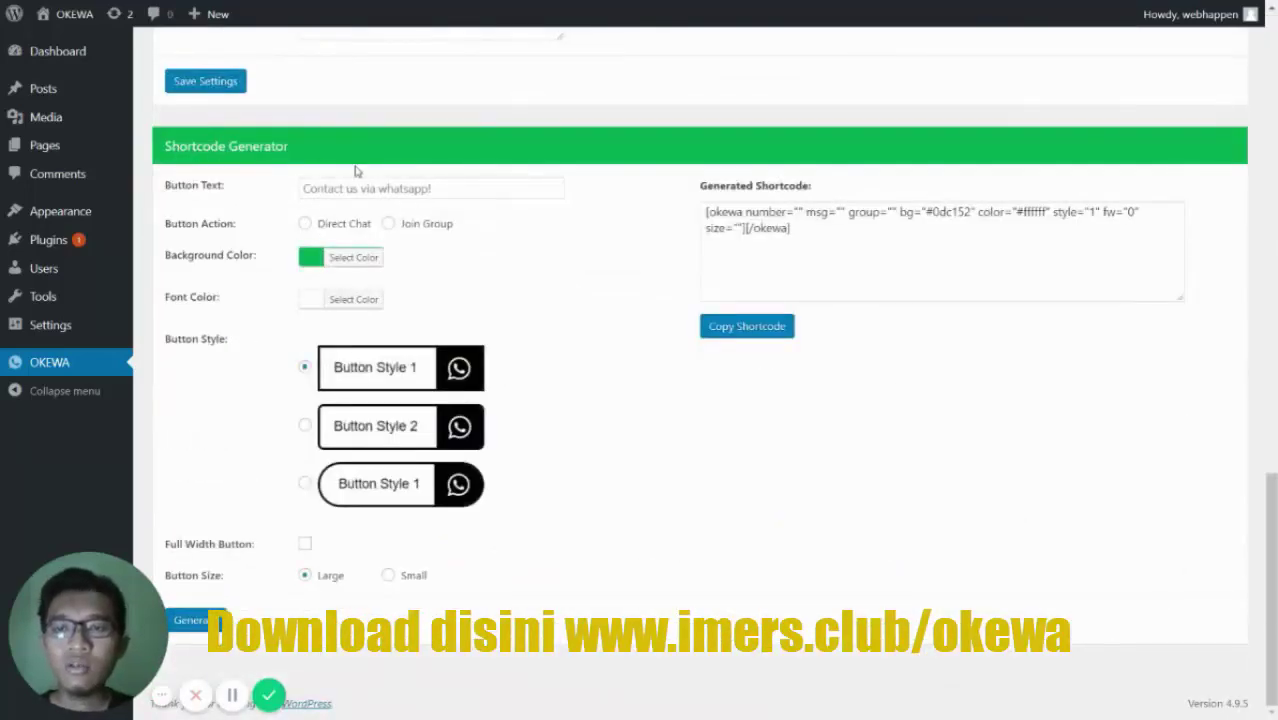
scroll(631, 222, "up", 20)
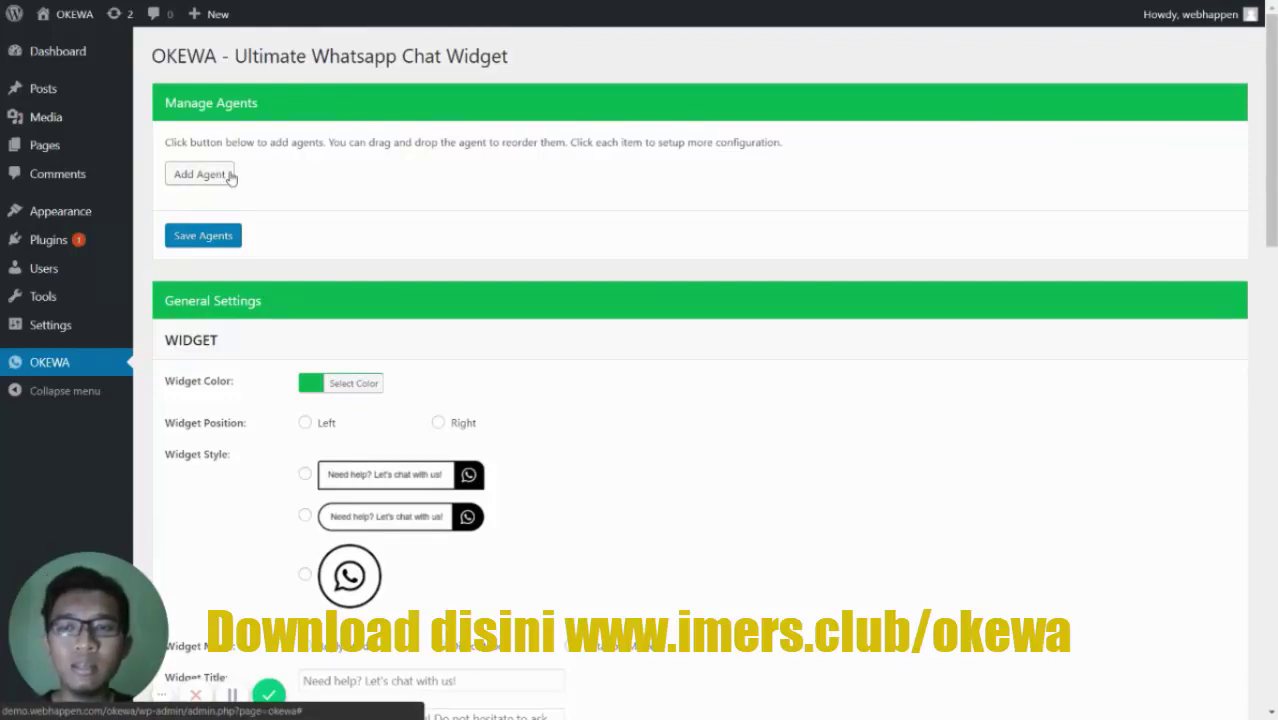
left_click(219, 178)
- Expand the New Agent entry to reveal its blank name, number, position and availability fields
left_click(299, 221)
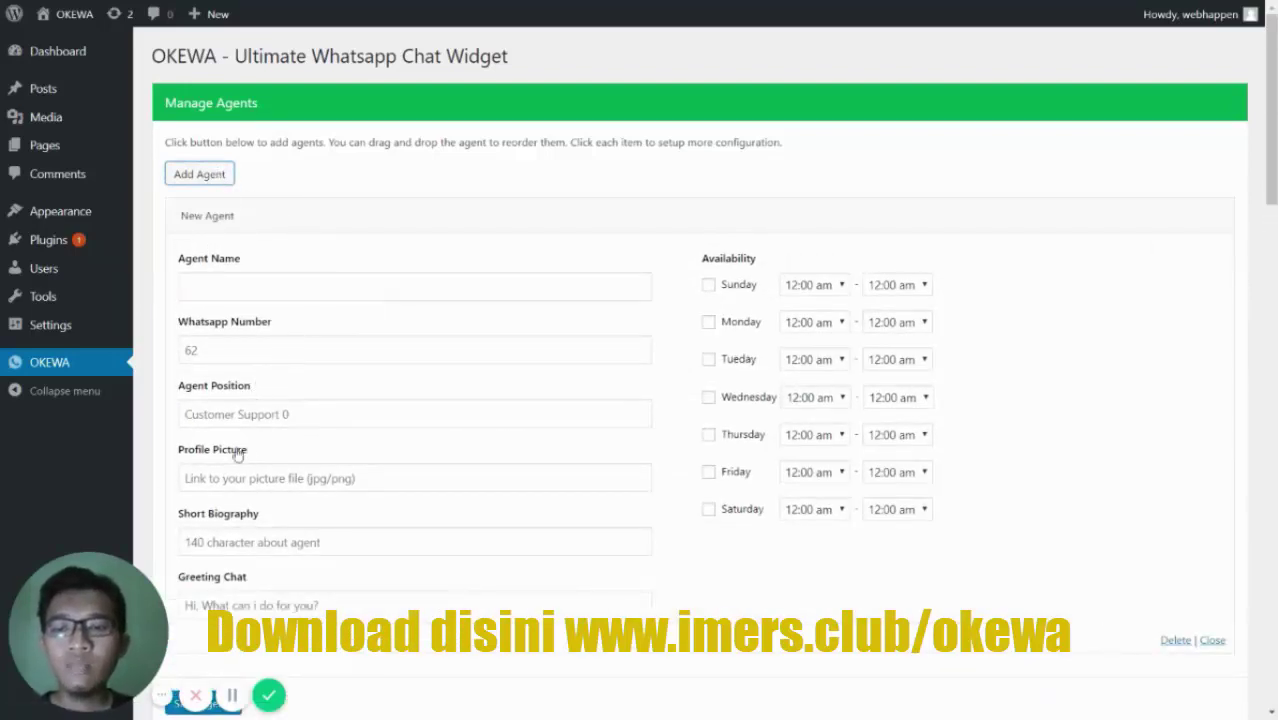
scroll(245, 520, "down", 1)
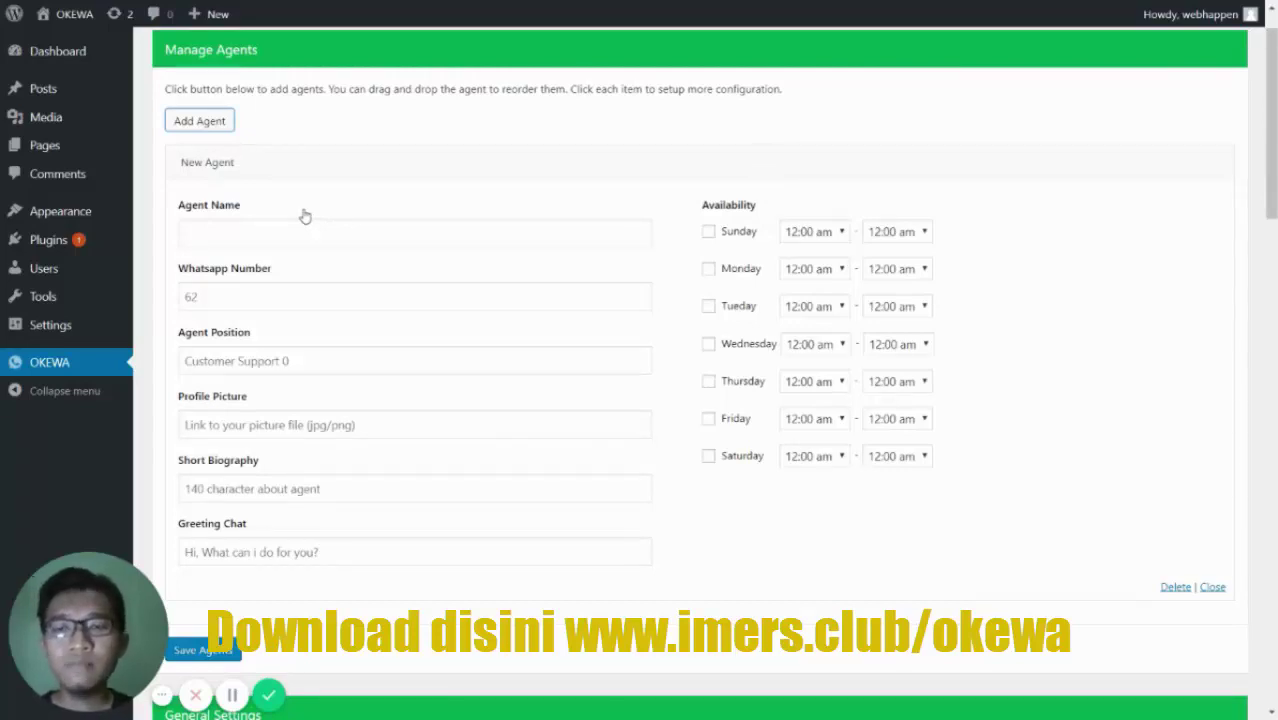
- Enter the agent's name, a 62-prefixed WhatsApp number from autofill, and position Customer Support
left_click(277, 228)
type("P")
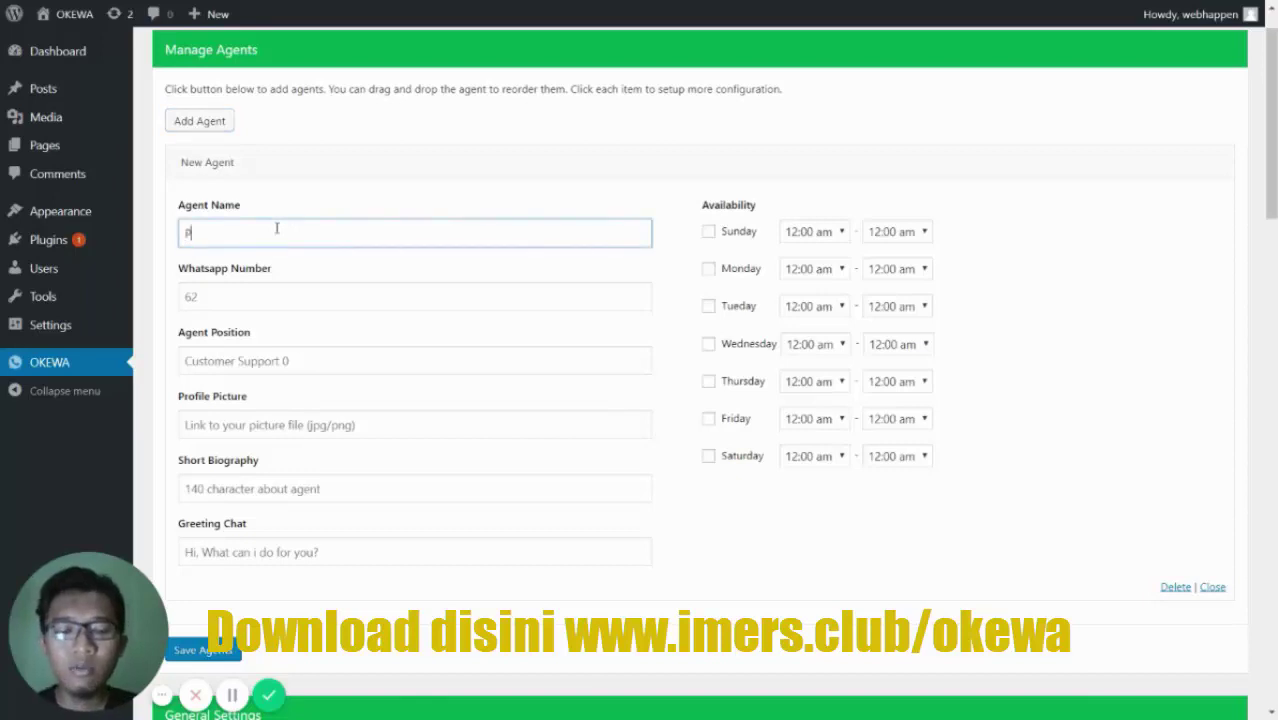
type("utra")
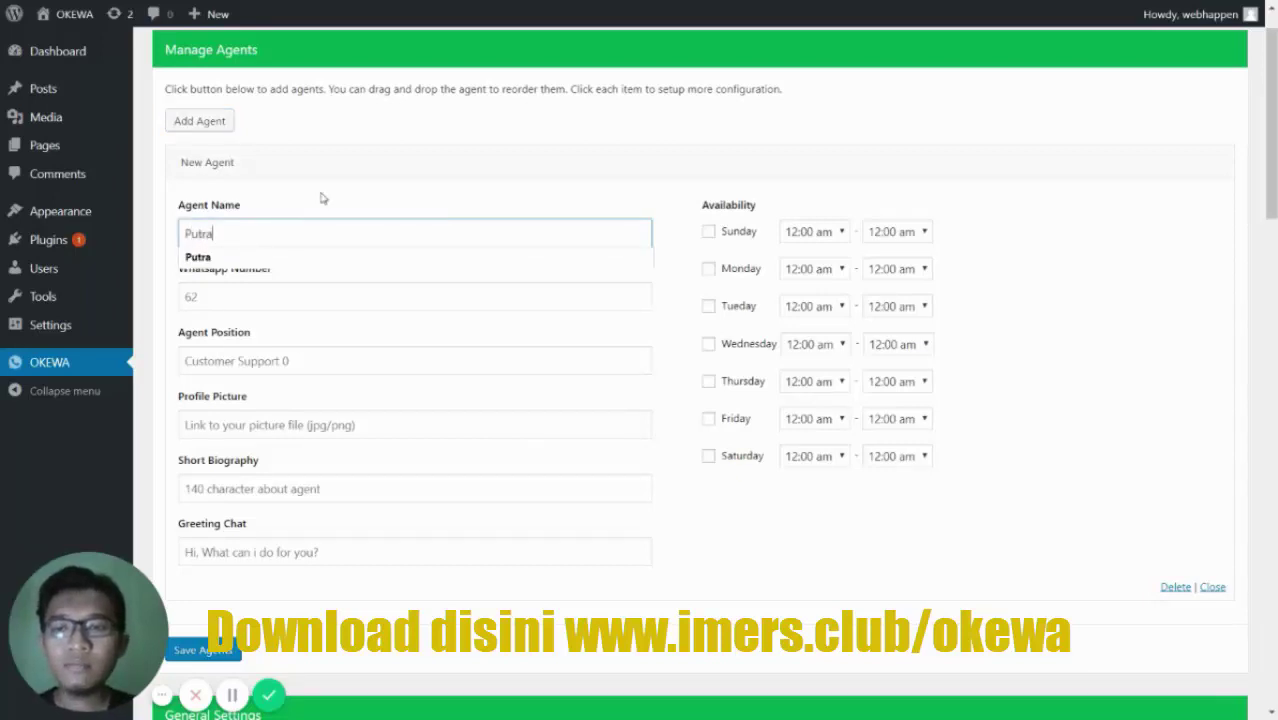
left_click(317, 292)
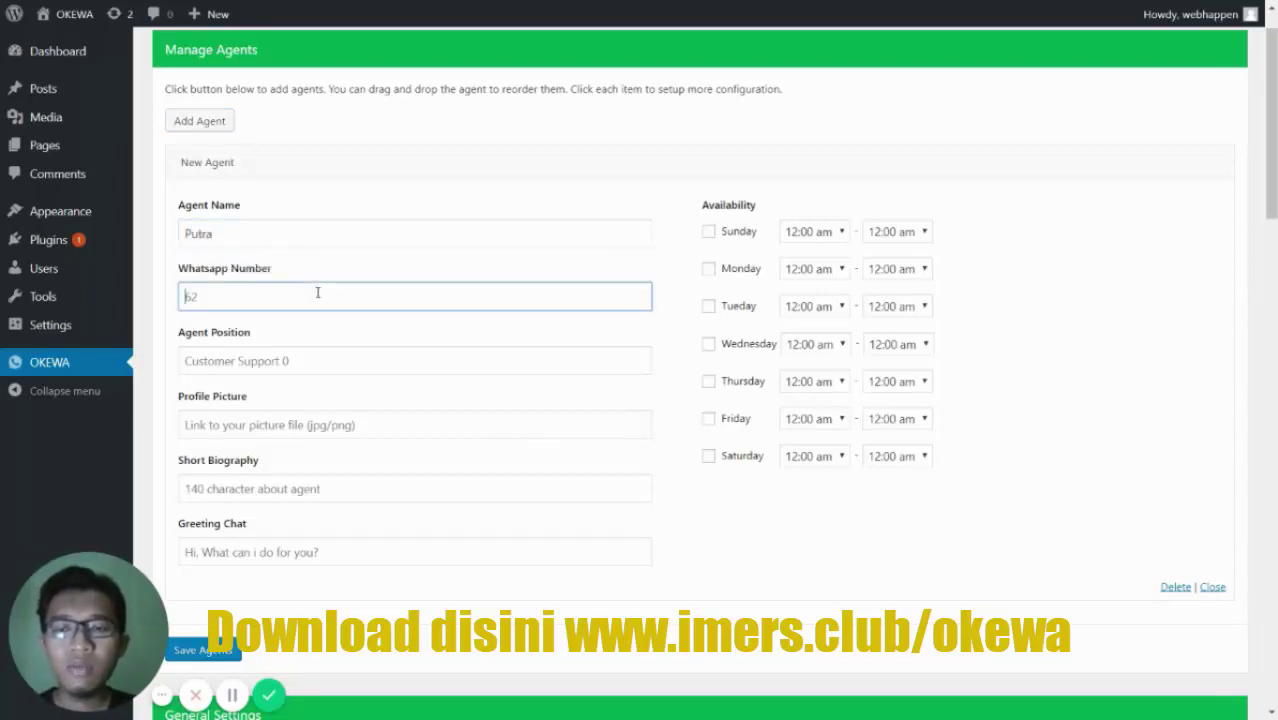
left_click(317, 292)
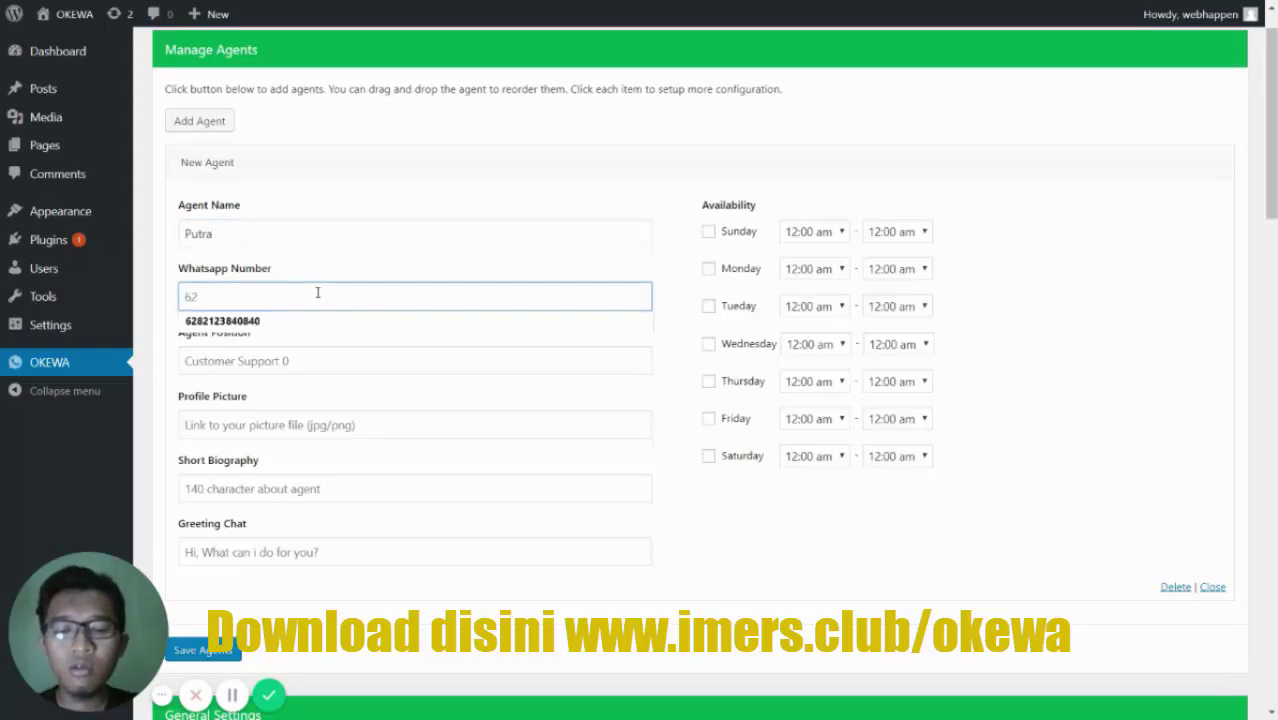
left_click(330, 322)
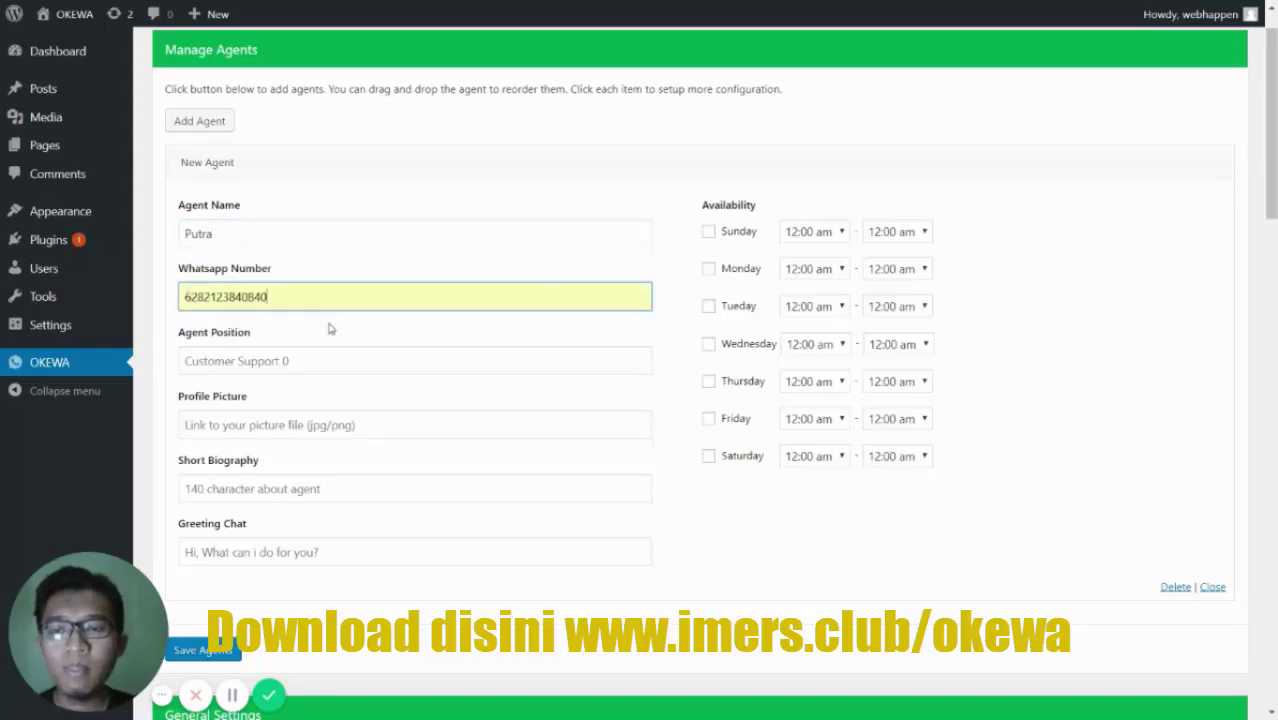
left_click(346, 367)
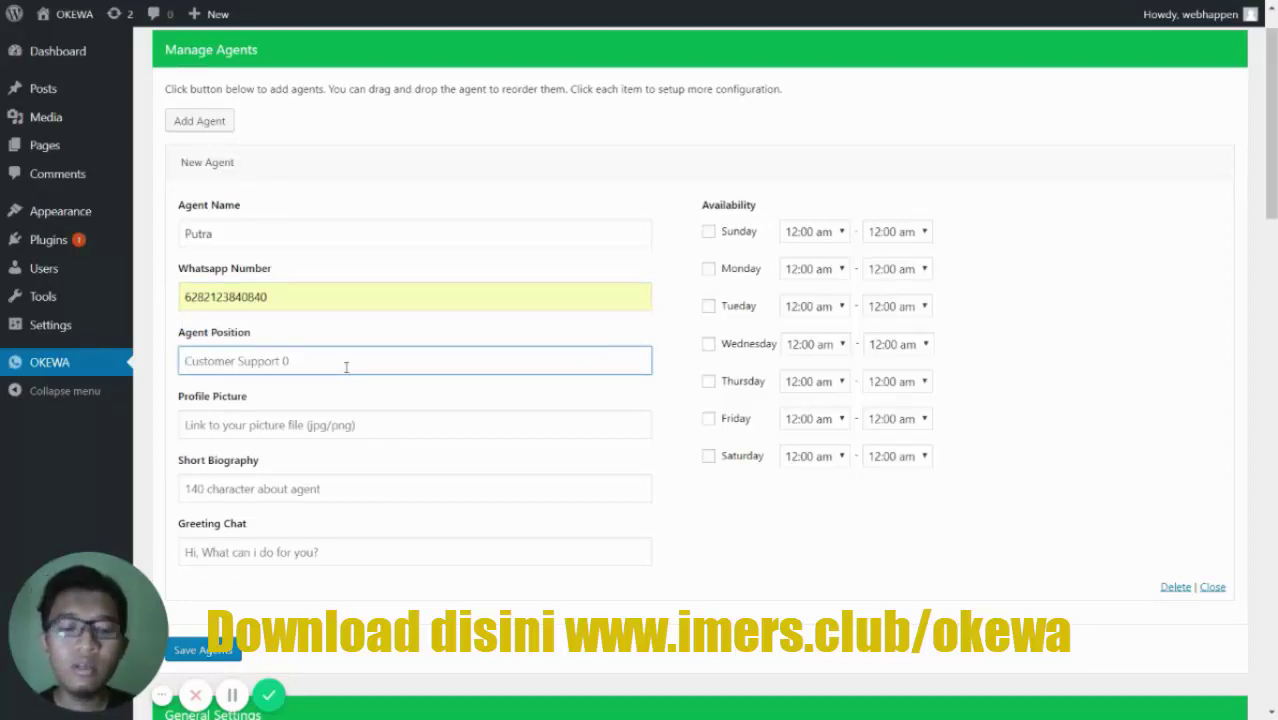
type("Customer Su")
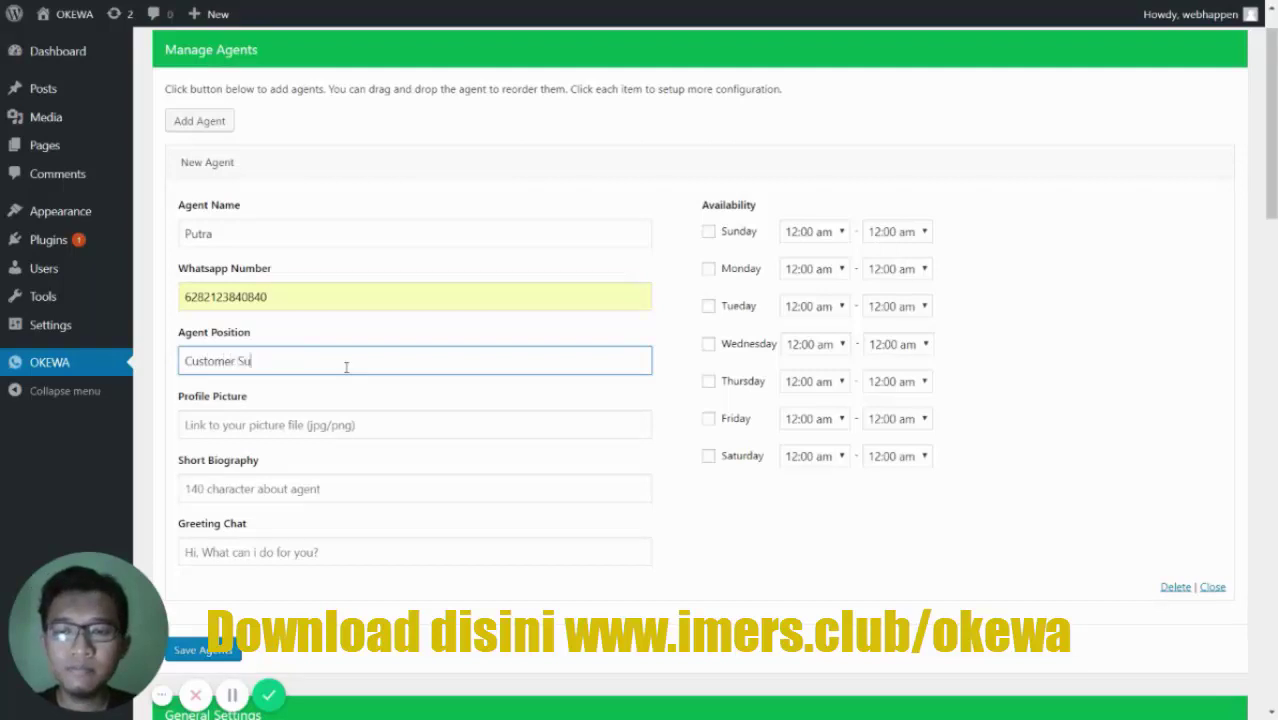
type("pport")
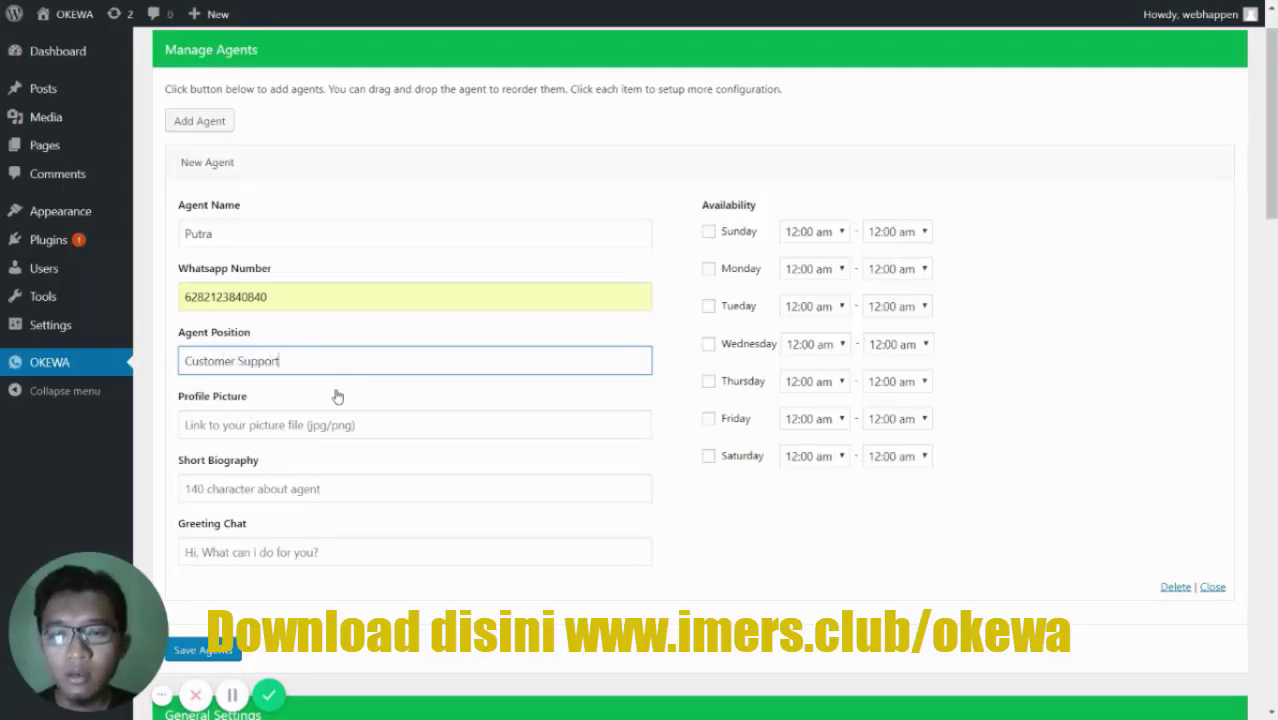
left_click(335, 398)
left_click(462, 363)
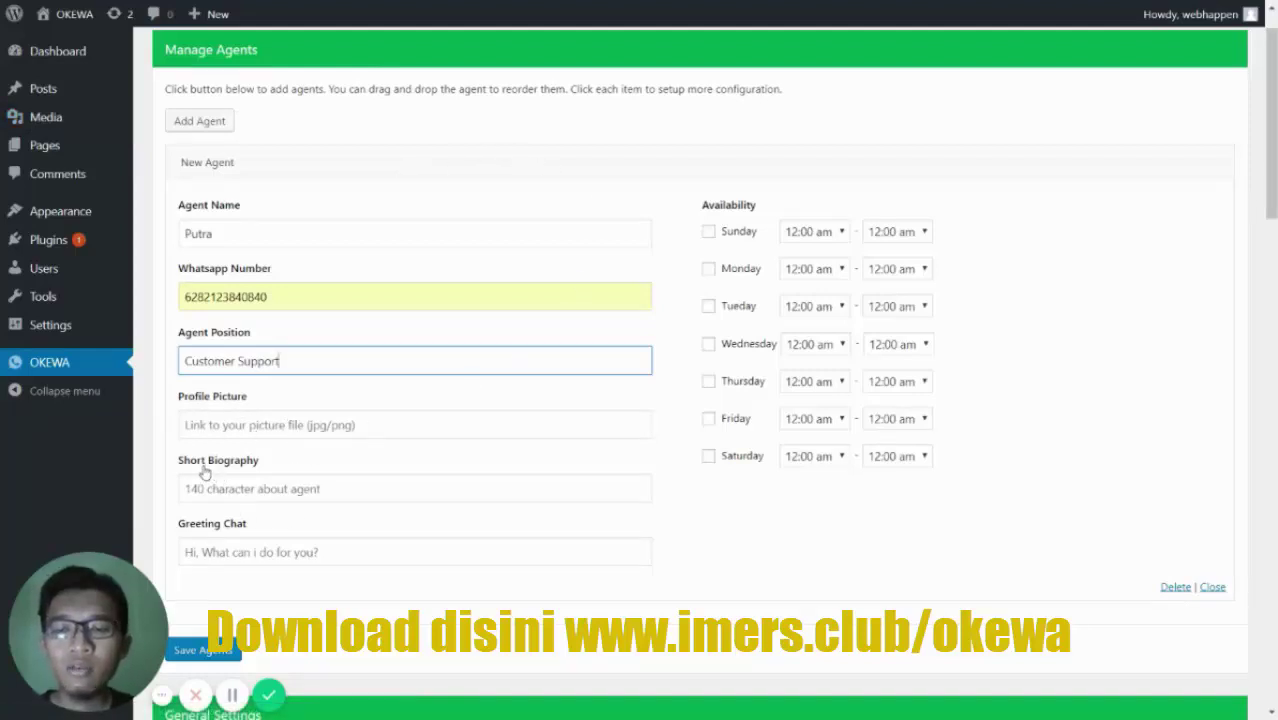
- Set the biography to 'Jangan Ragu Untuk Bertanya Ya!' and greeting to 'Halo, Ada yang bisa kami bantu?'
left_click(258, 488)
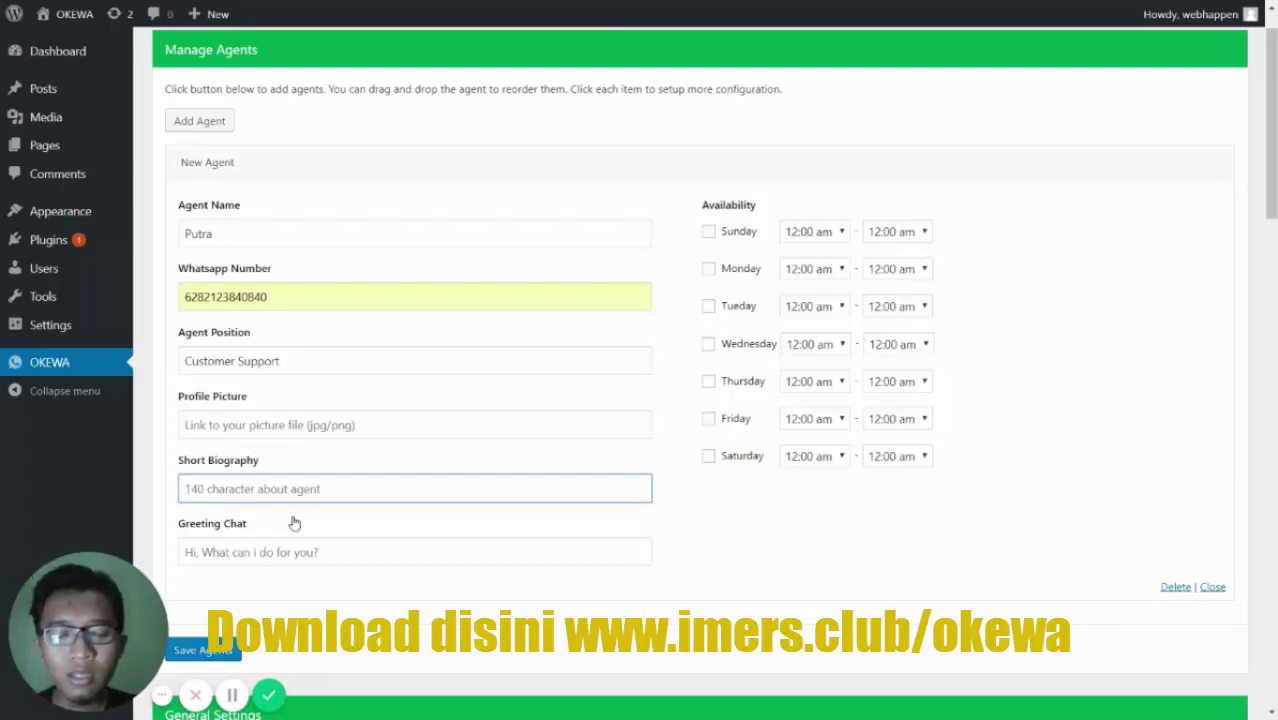
type("Halo,")
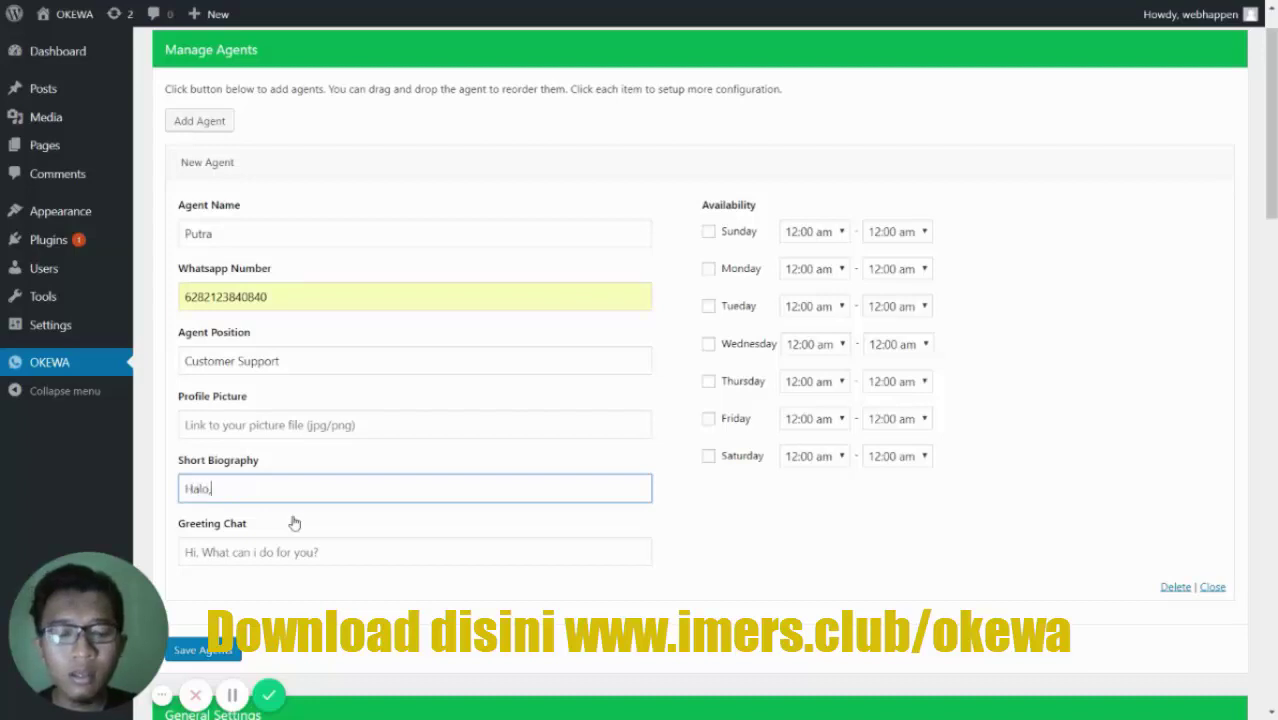
type(" Jangan R")
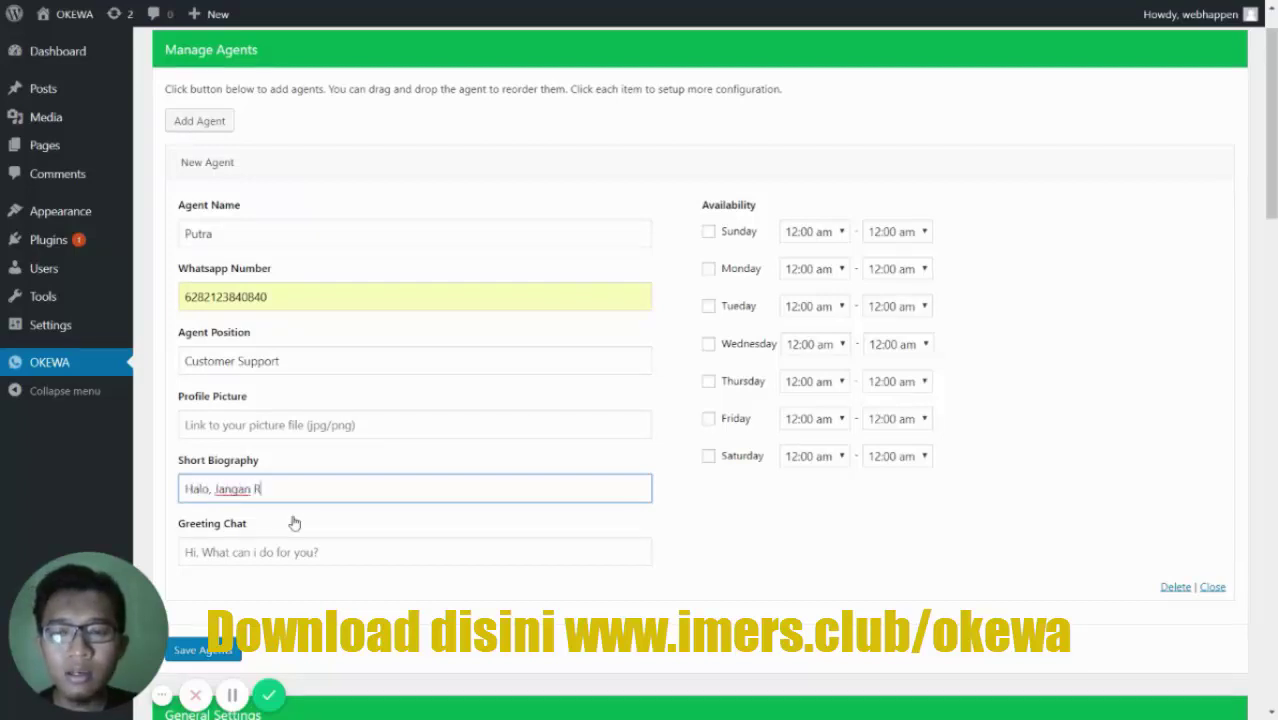
type("agu Untuk")
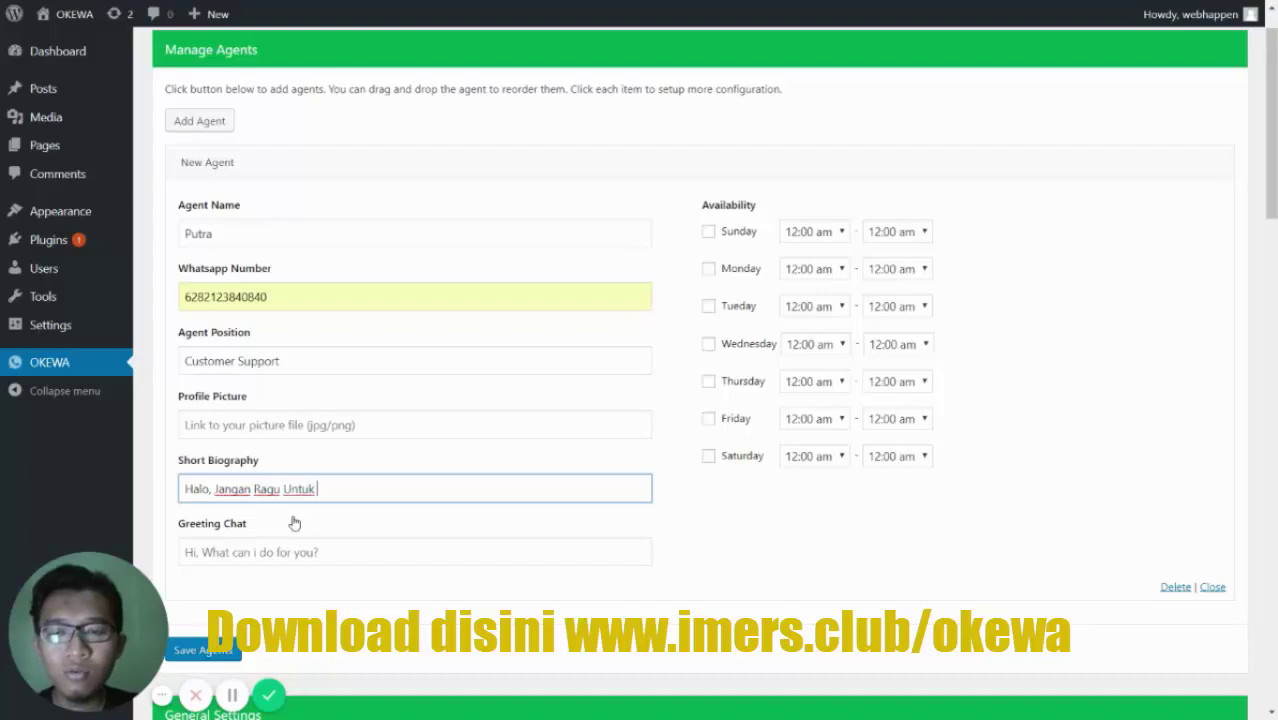
type(" Bertanya Ya!")
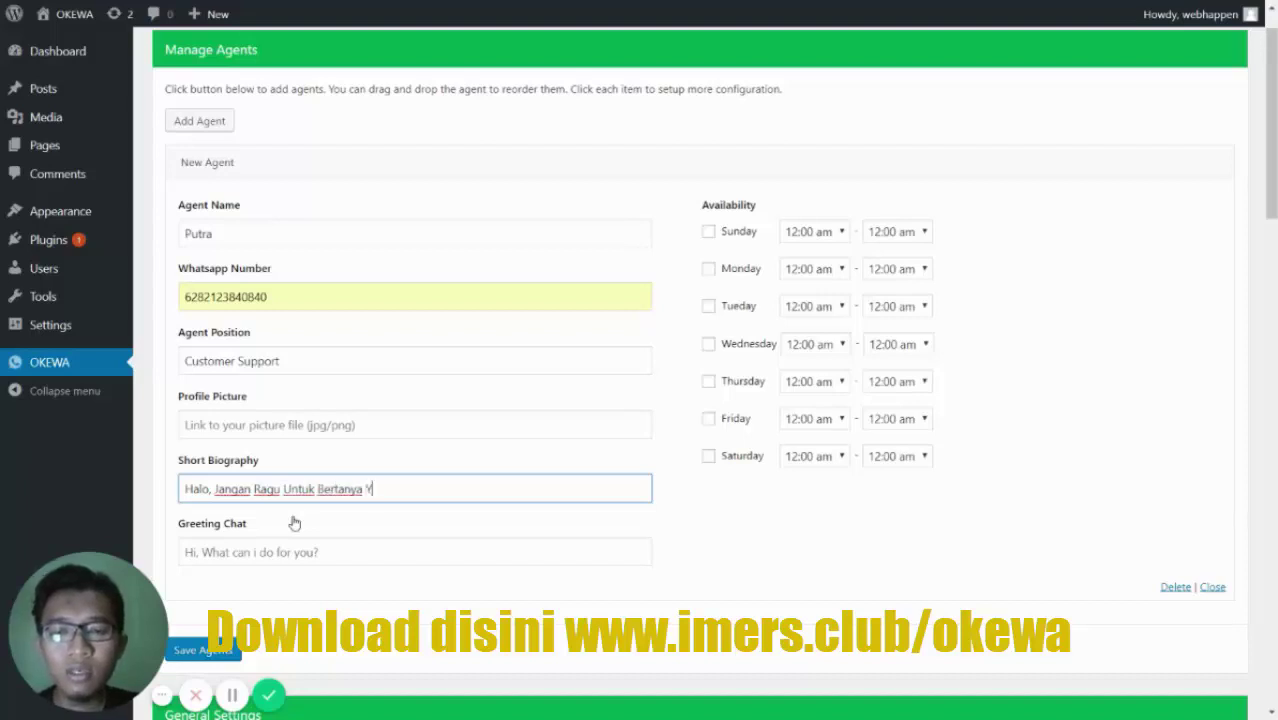
key("Home")
key("shift+Right")
key("shift+Right")
key("shift+Right")
key("shift+Right")
key("shift+Right")
key("shift+Right")
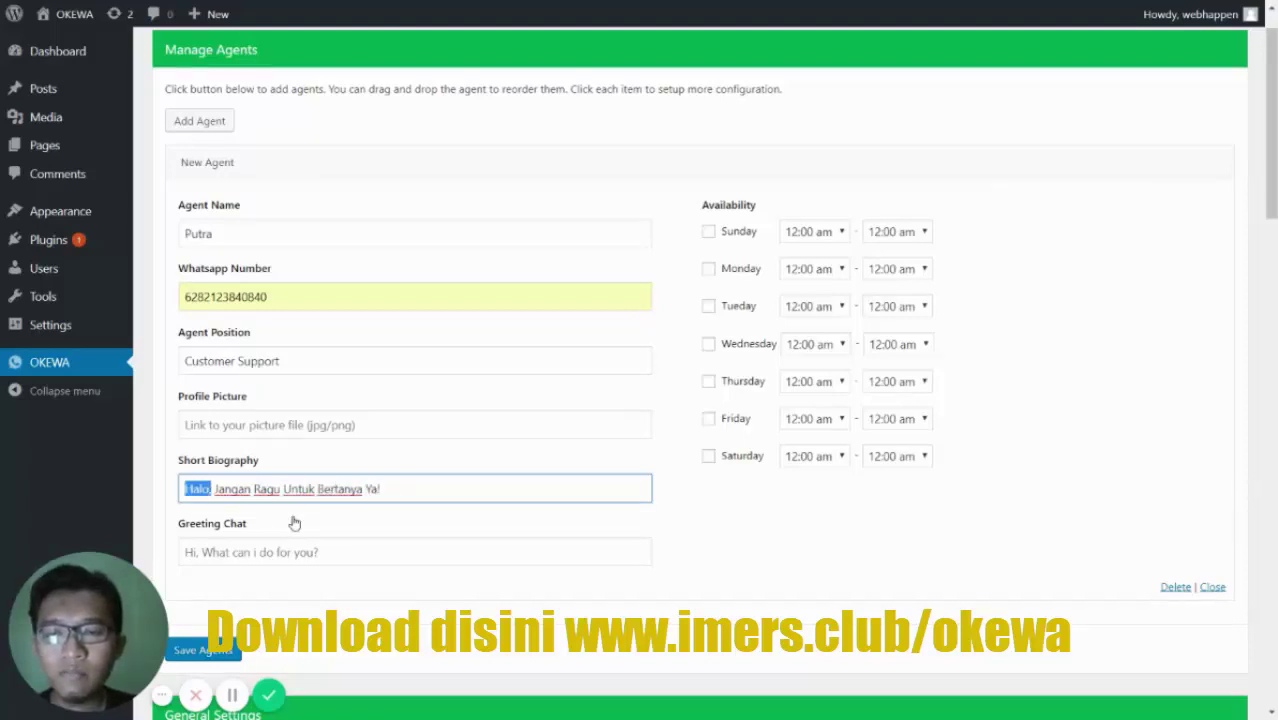
key("BackSpace")
left_click(308, 551)
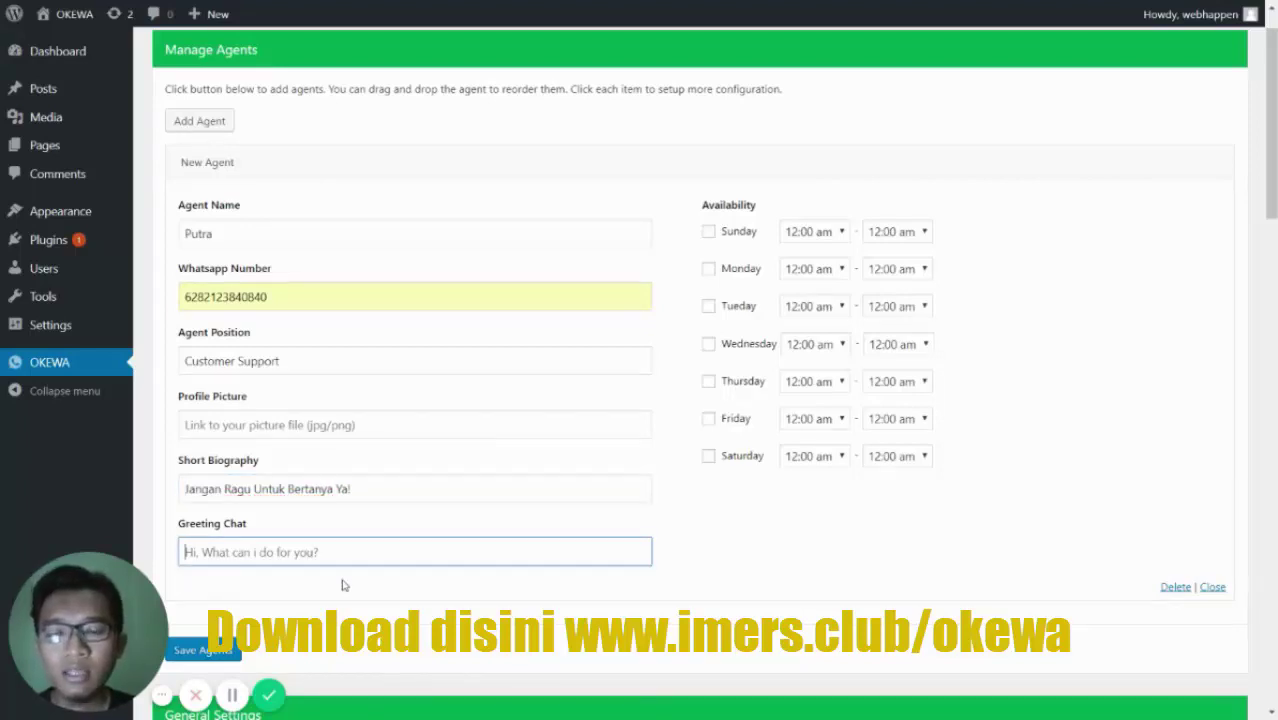
type("Ha")
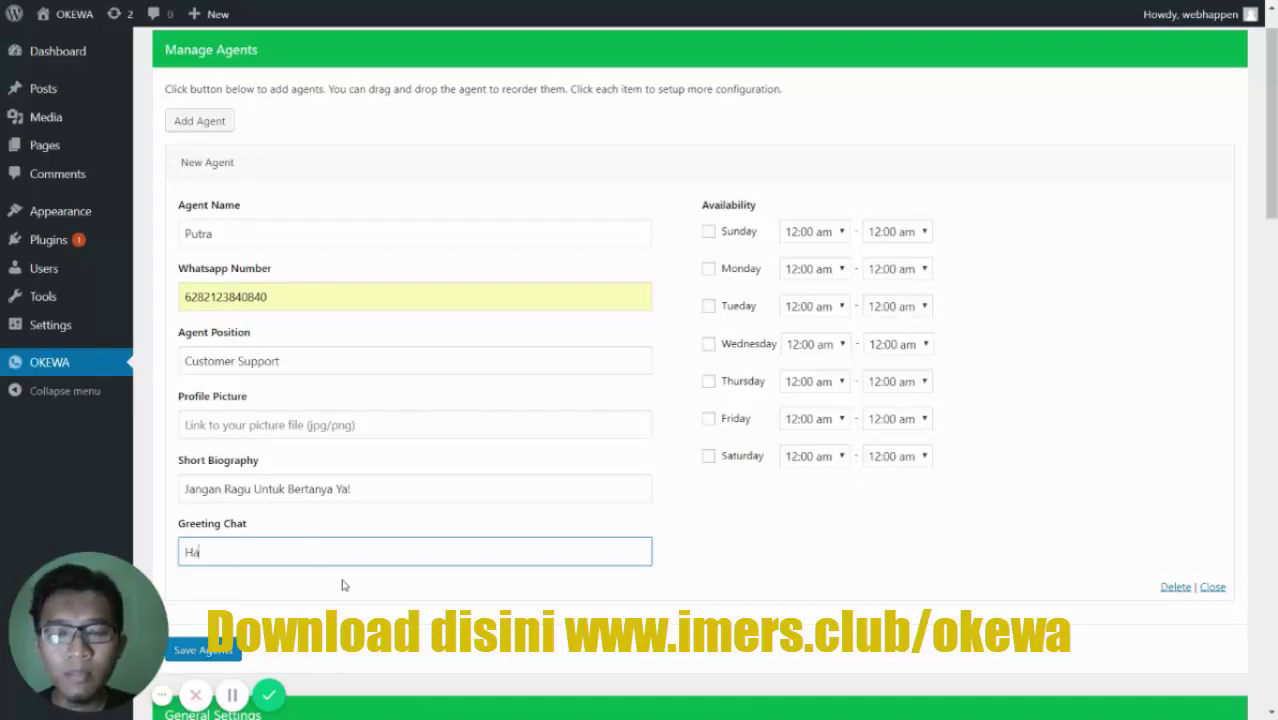
type("lo, Ada yang")
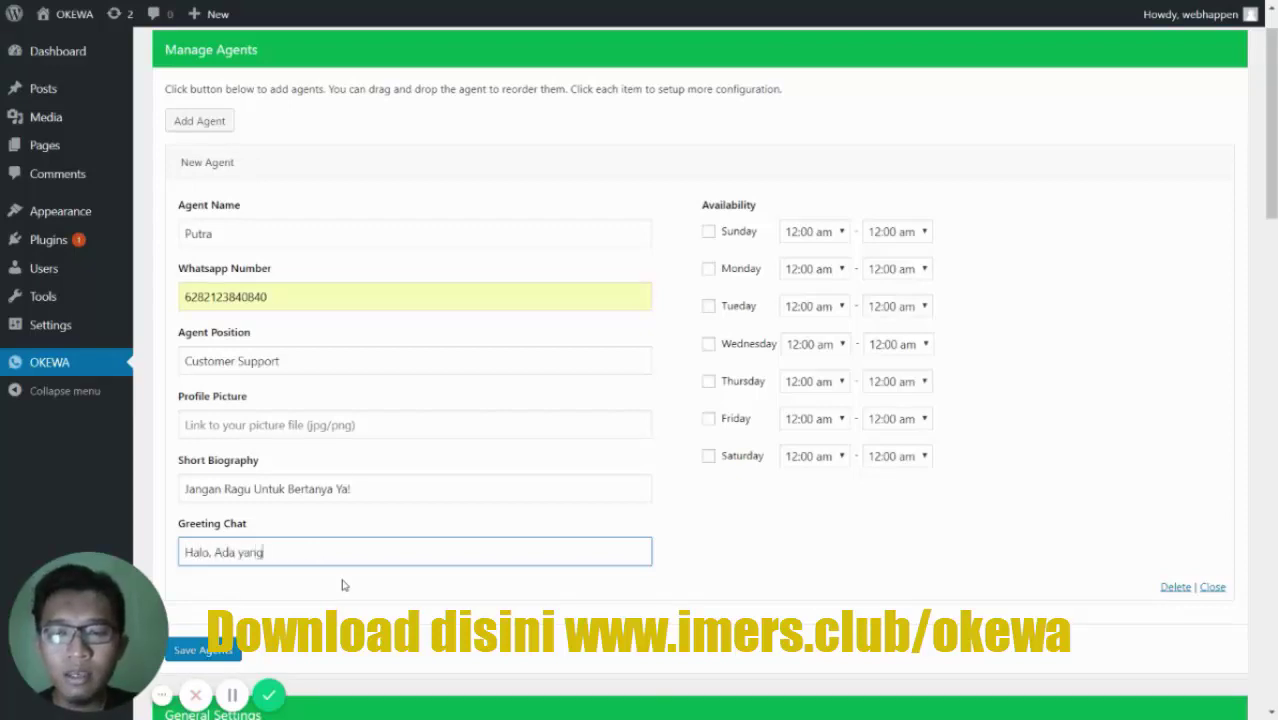
type(" bisa kami bantu?")
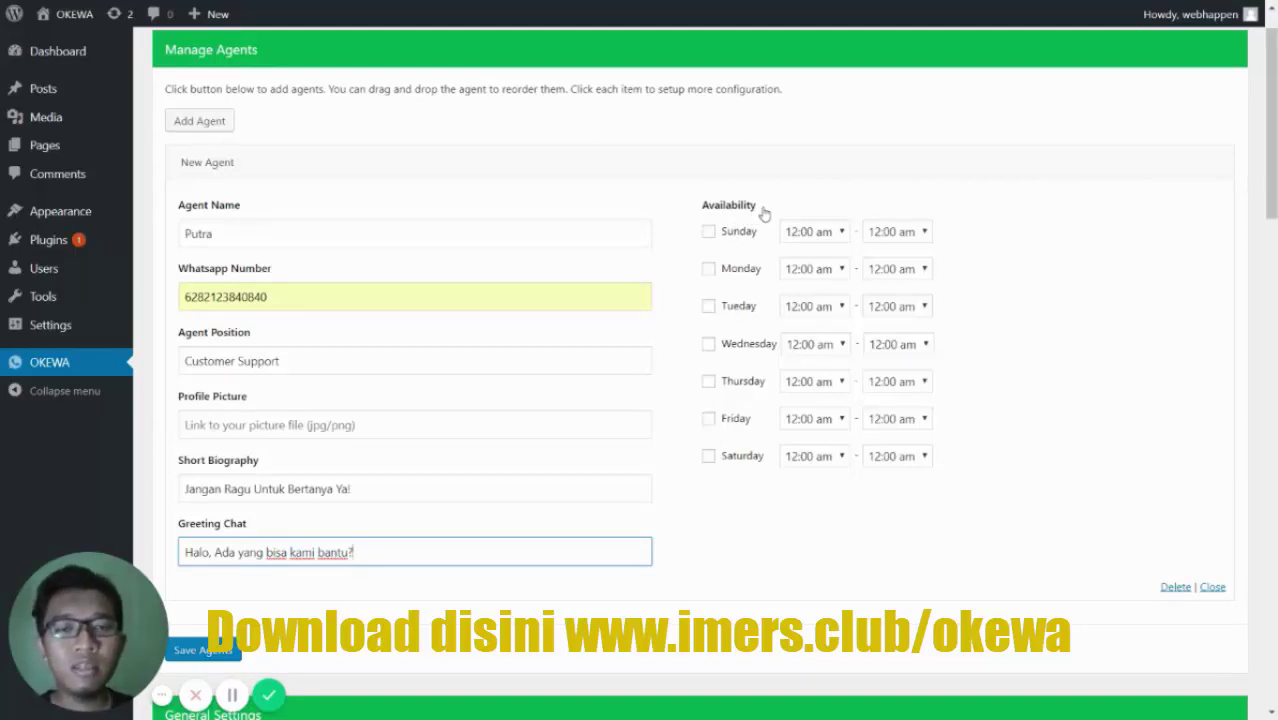
- Tick the availability checkboxes for all seven days, Sunday through Saturday
left_click(708, 231)
left_click(710, 270)
left_click(709, 306)
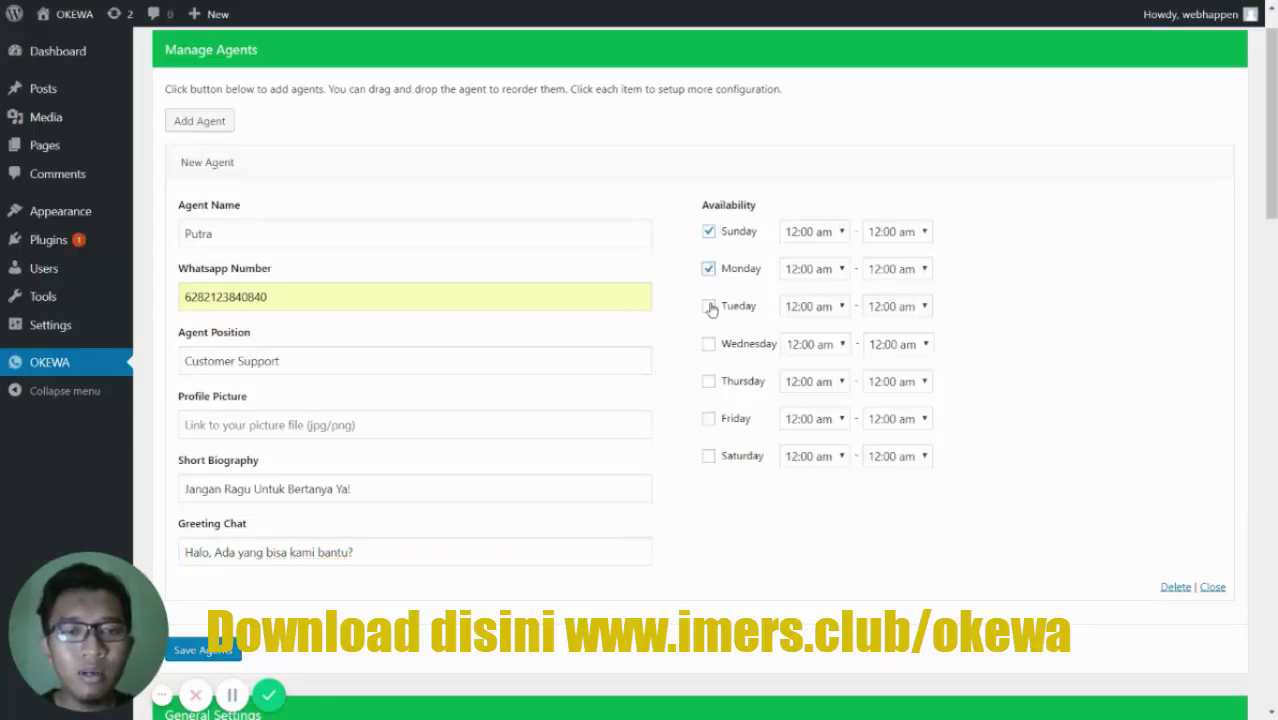
left_click(709, 382)
left_click(709, 344)
left_click(709, 419)
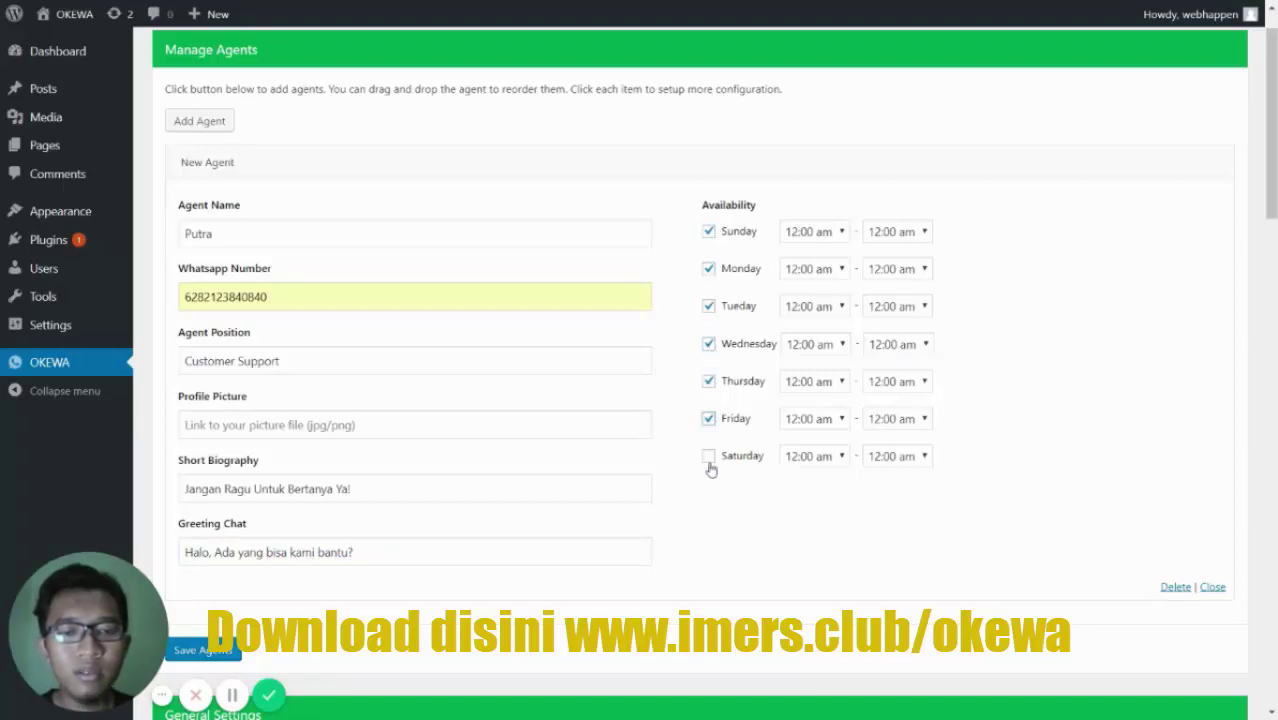
left_click(709, 456)
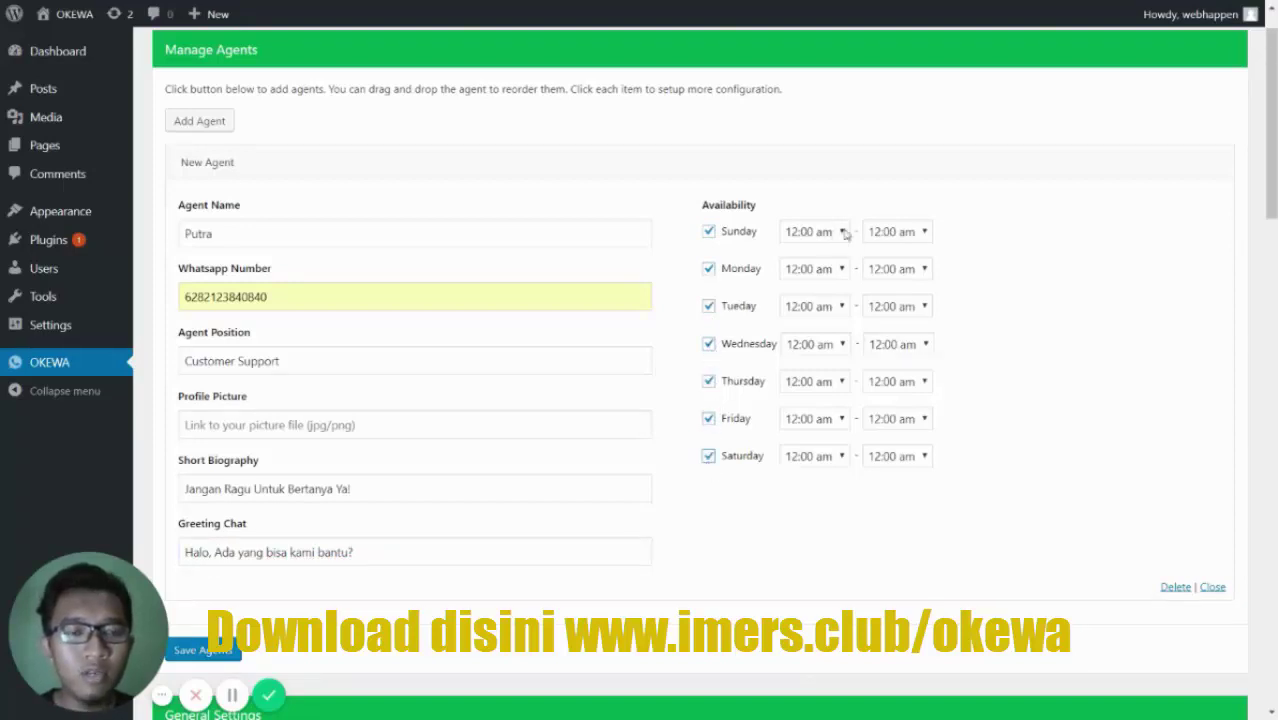
- Set the end time to 11:00 pm for Sunday, Monday, Tuesday and Wednesday
left_click(890, 231)
scroll(895, 450, "down", 5)
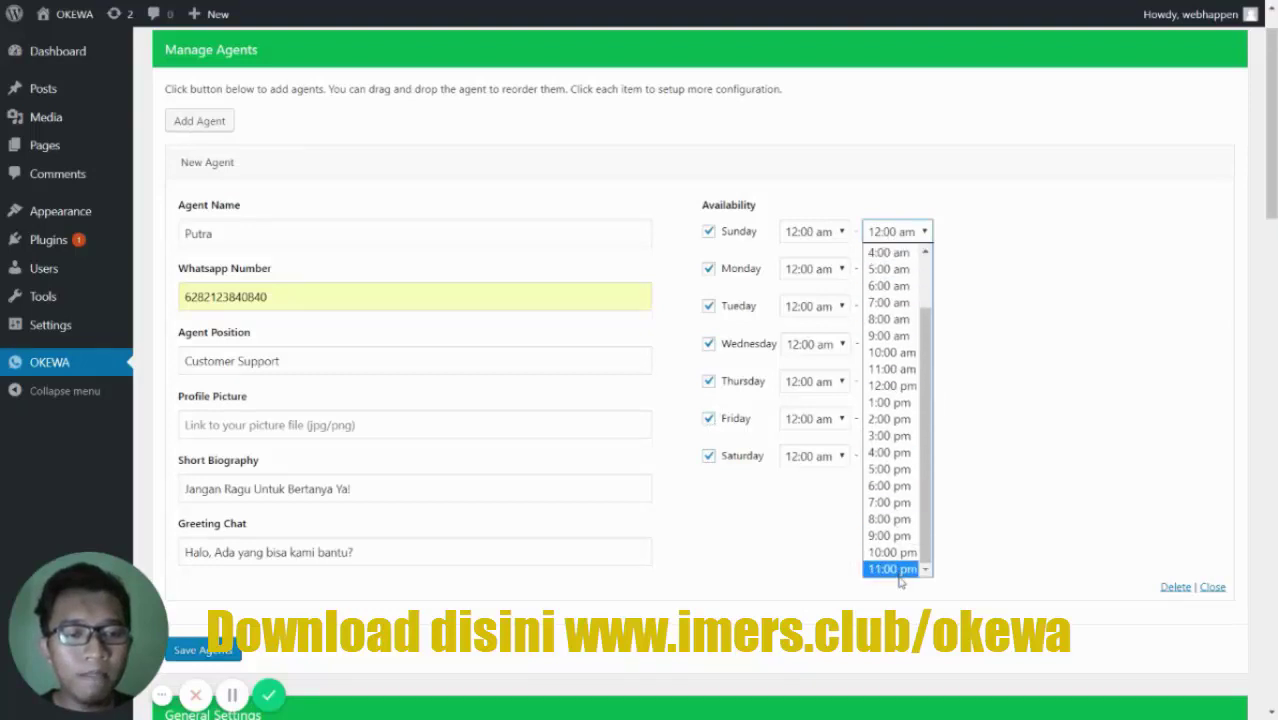
left_click(897, 570)
left_click(889, 268)
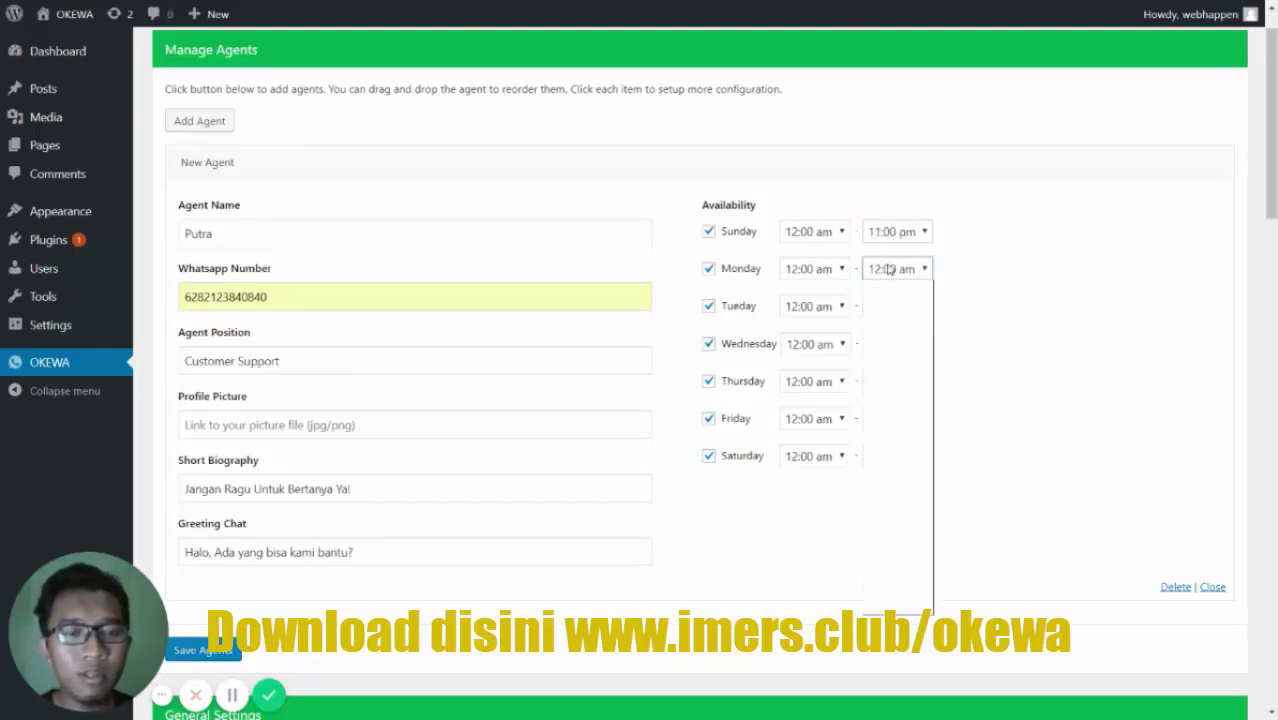
scroll(895, 460, "down", 5)
left_click(893, 606)
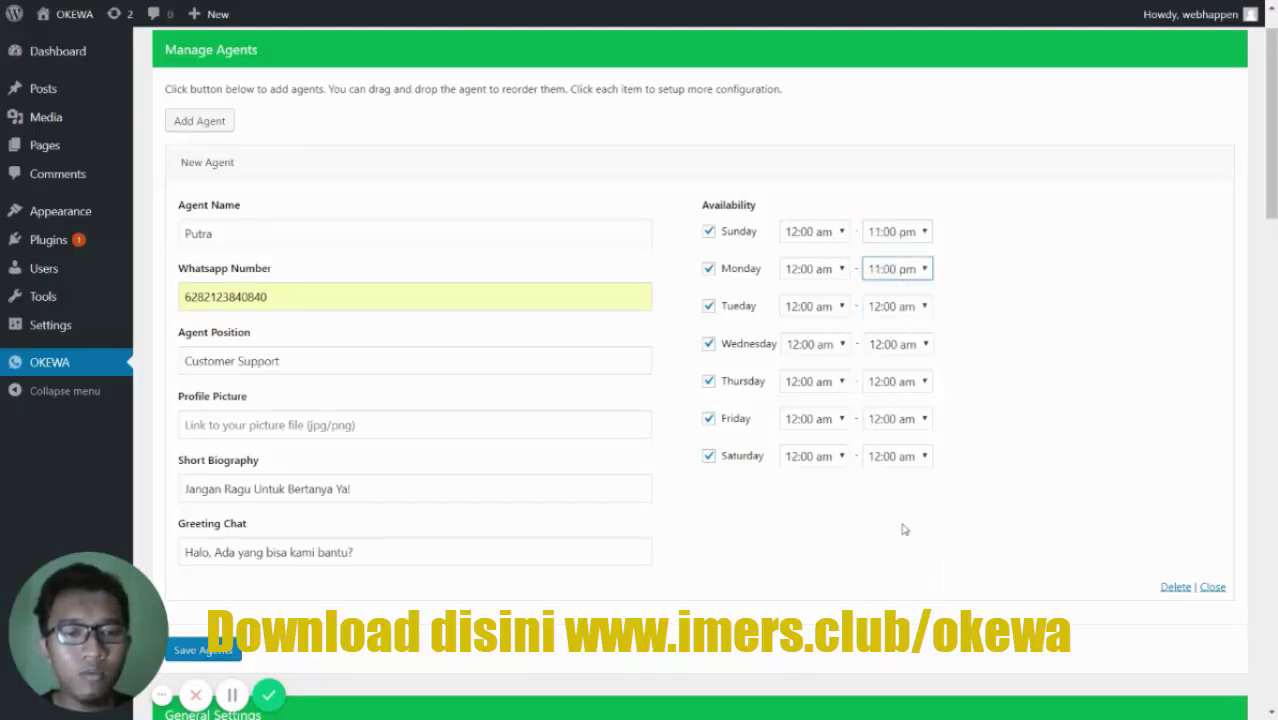
left_click(893, 308)
scroll(890, 494, "down", 2)
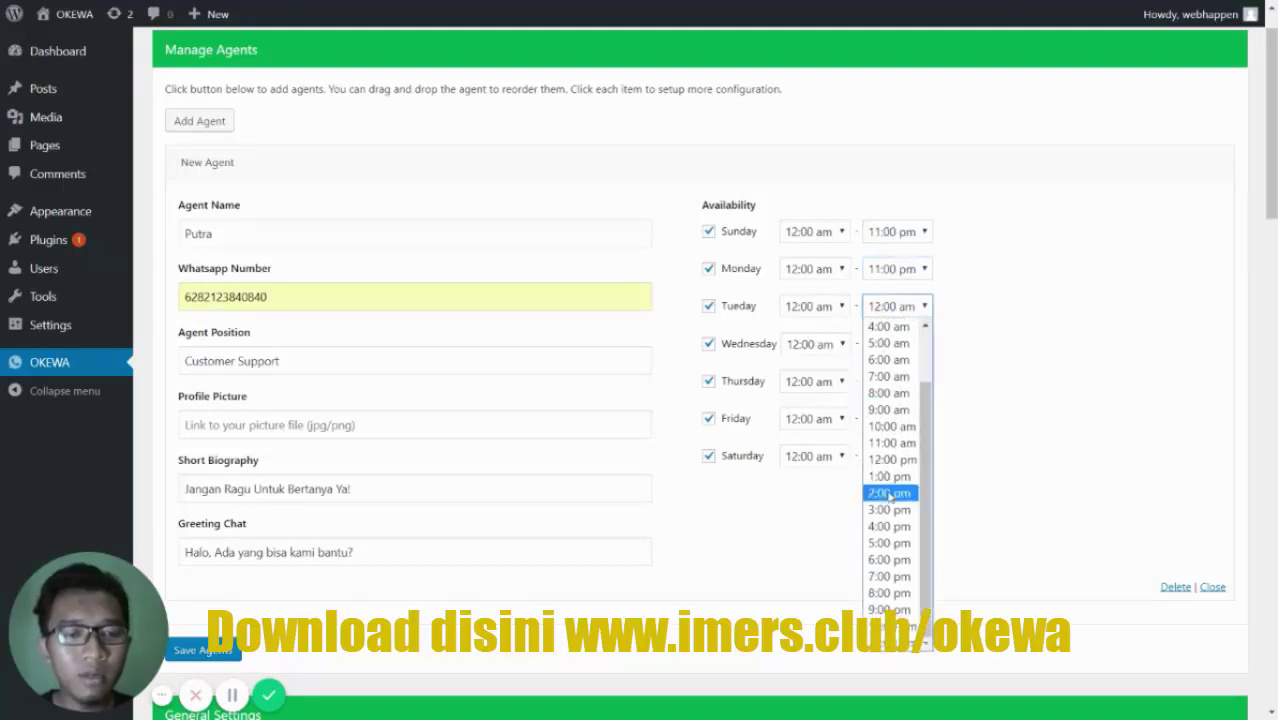
left_click(891, 645)
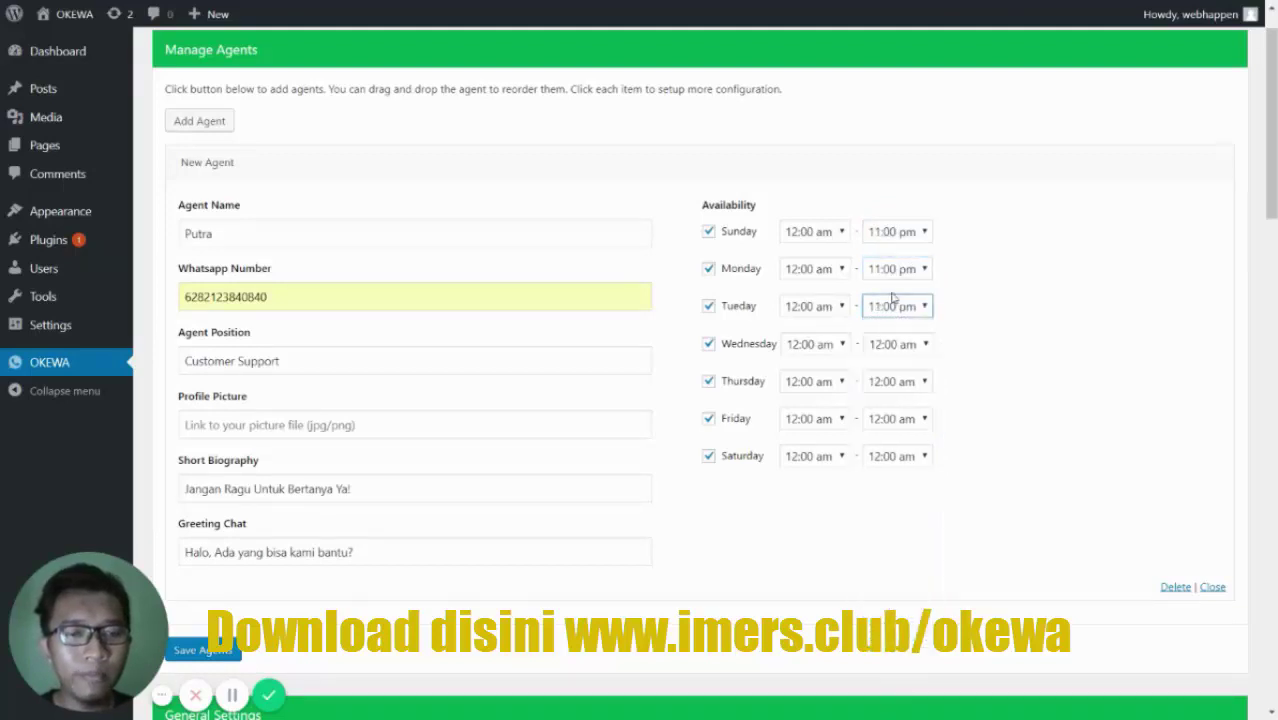
left_click(893, 344)
scroll(893, 323, "down", 2)
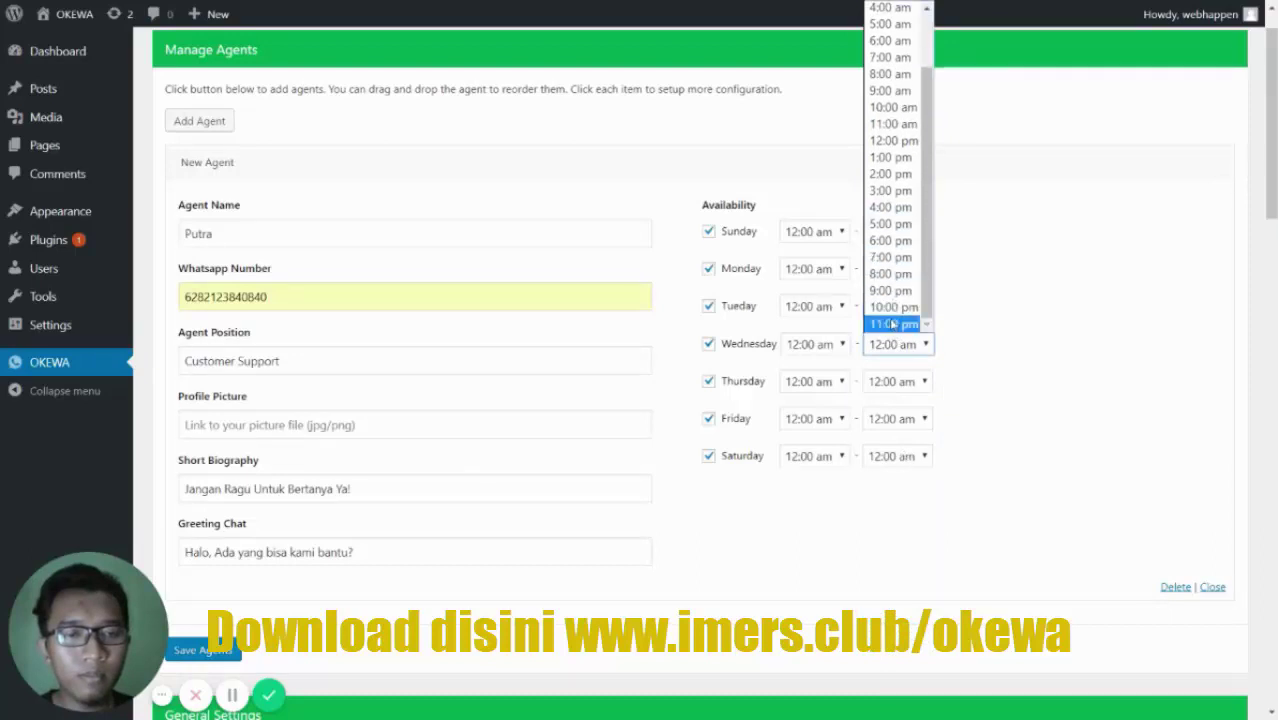
left_click(891, 323)
- Set the end time to 11:00 pm for Thursday, Friday and Saturday
left_click(893, 381)
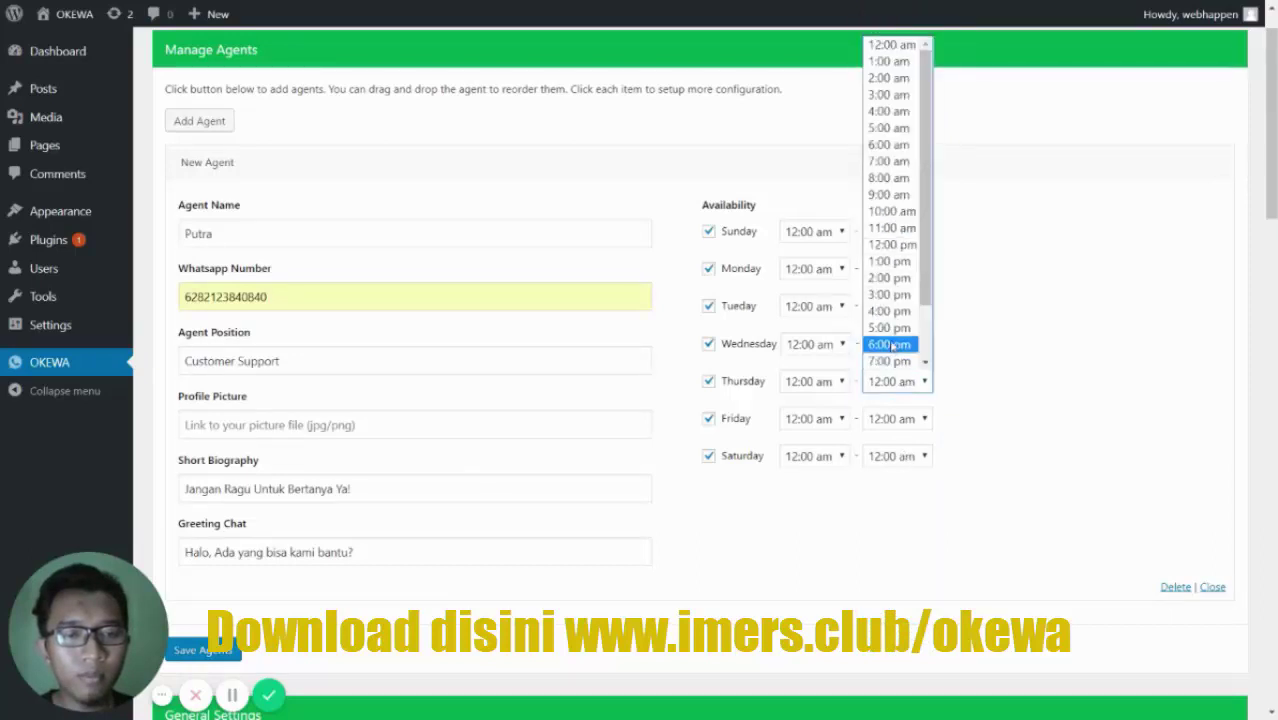
scroll(891, 342, "down", 2)
left_click(893, 362)
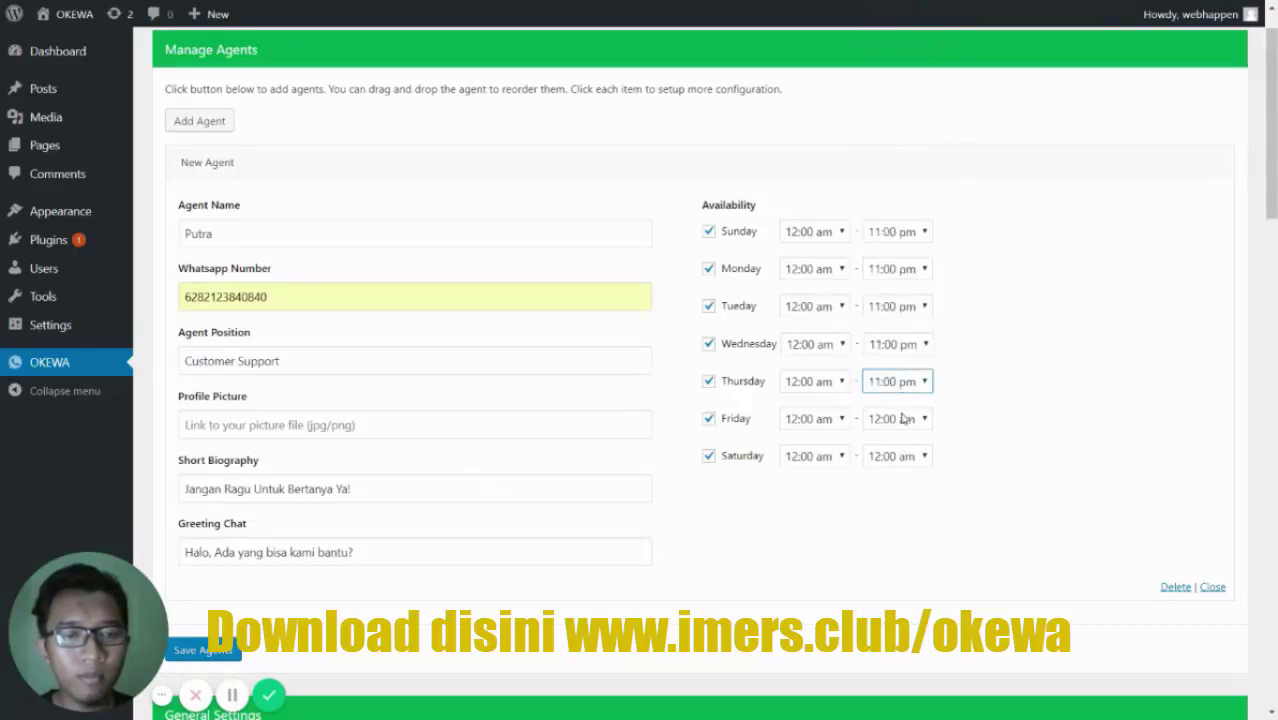
left_click(898, 418)
scroll(895, 398, "down", 2)
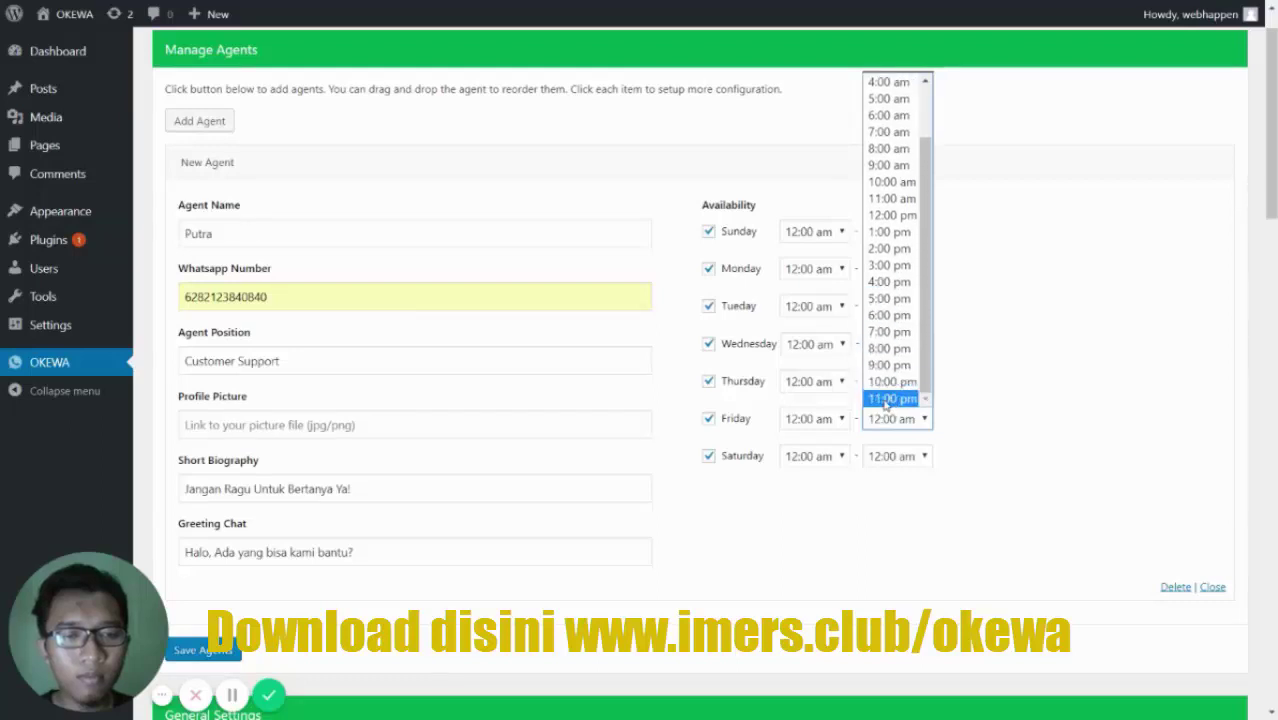
left_click(891, 398)
left_click(893, 456)
scroll(893, 385, "down", 2)
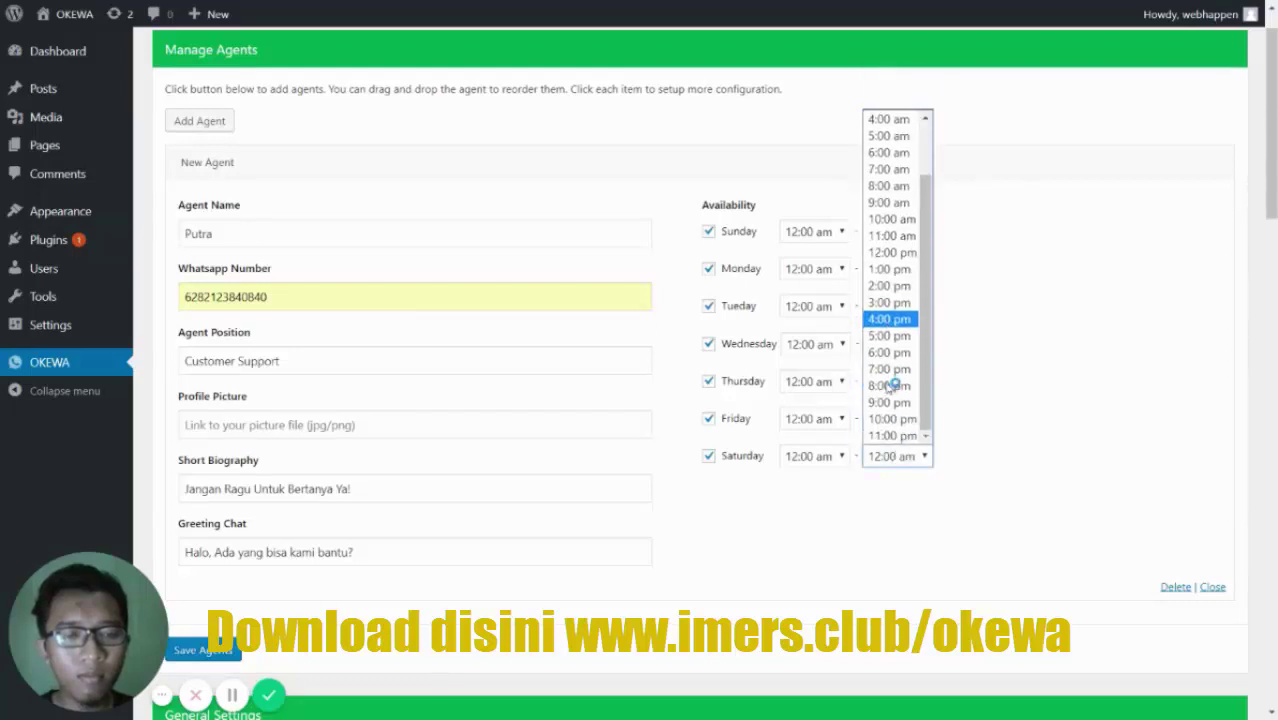
left_click(893, 436)
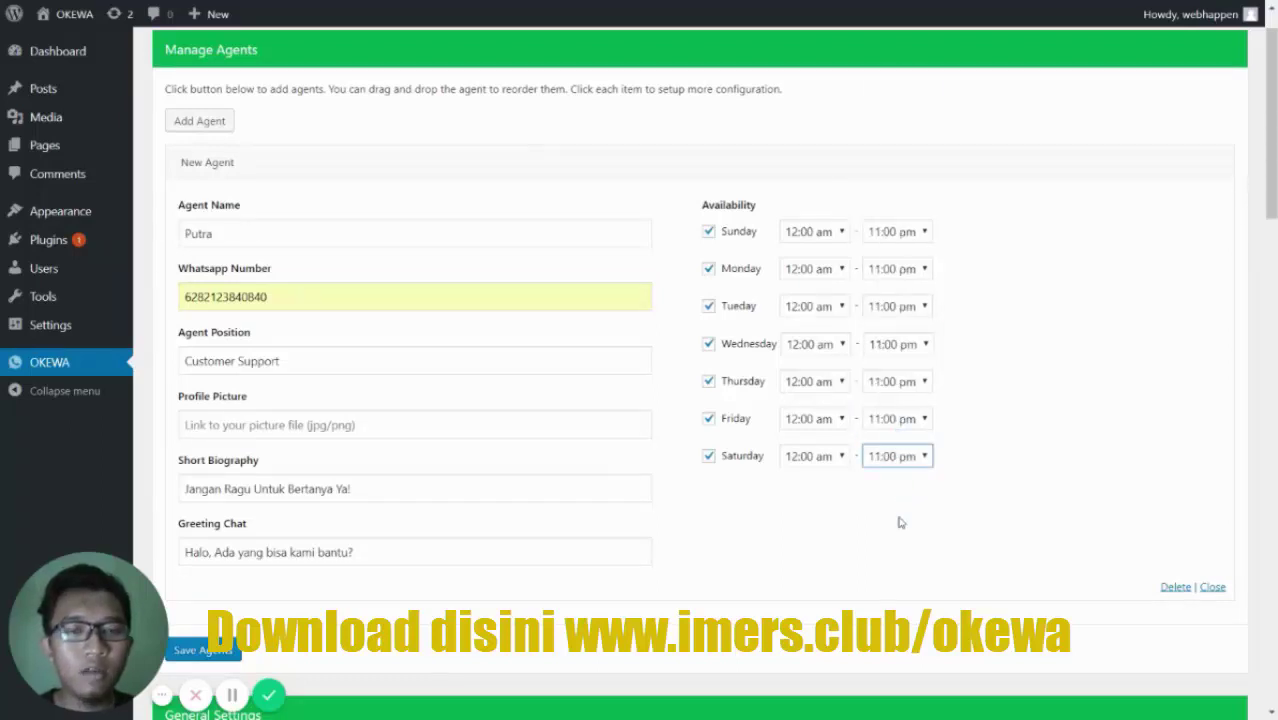
scroll(480, 560, "down", 2)
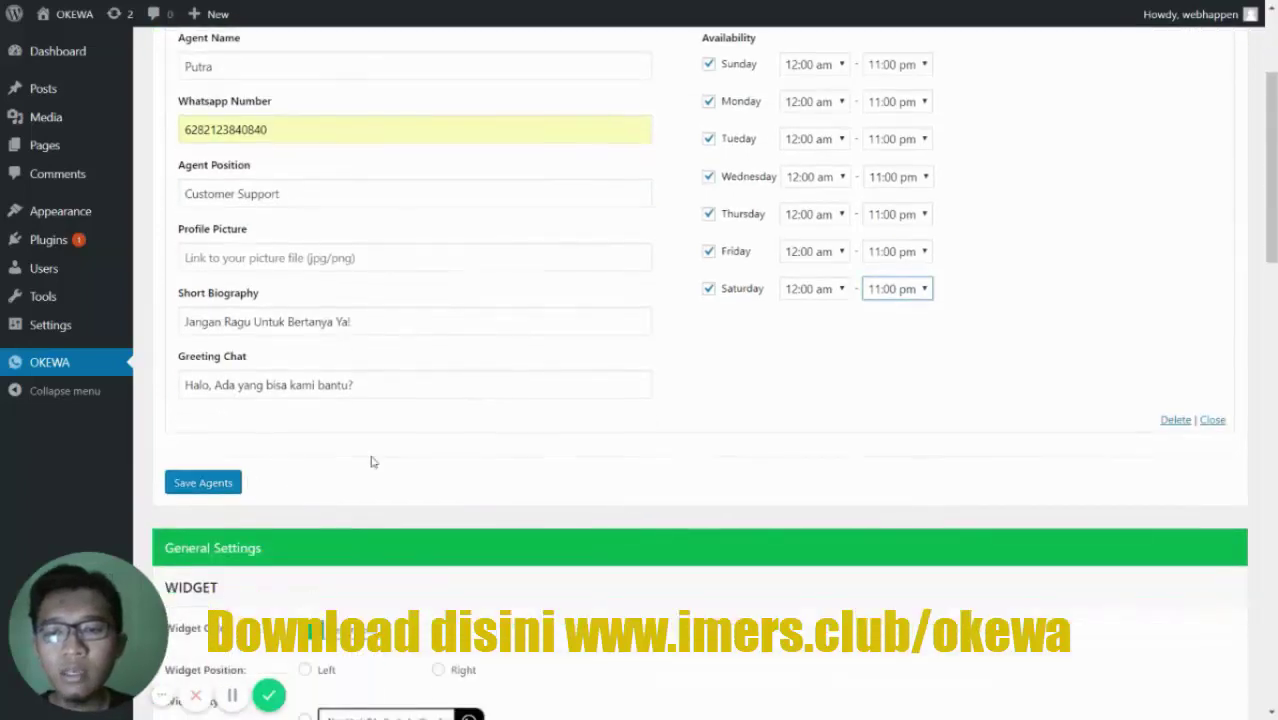
scroll(430, 460, "up", 3)
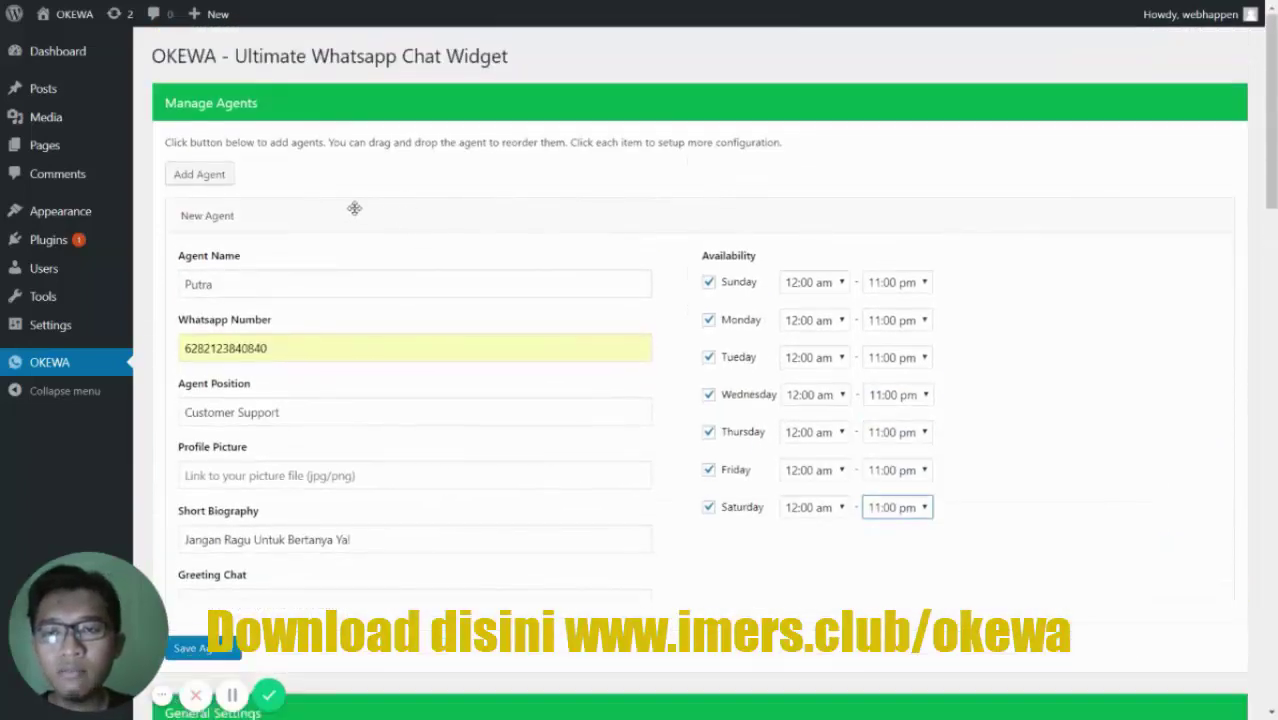
- Collapse the first agent, add a second agent and open its empty details
left_click(354, 208)
left_click(218, 174)
left_click(262, 250)
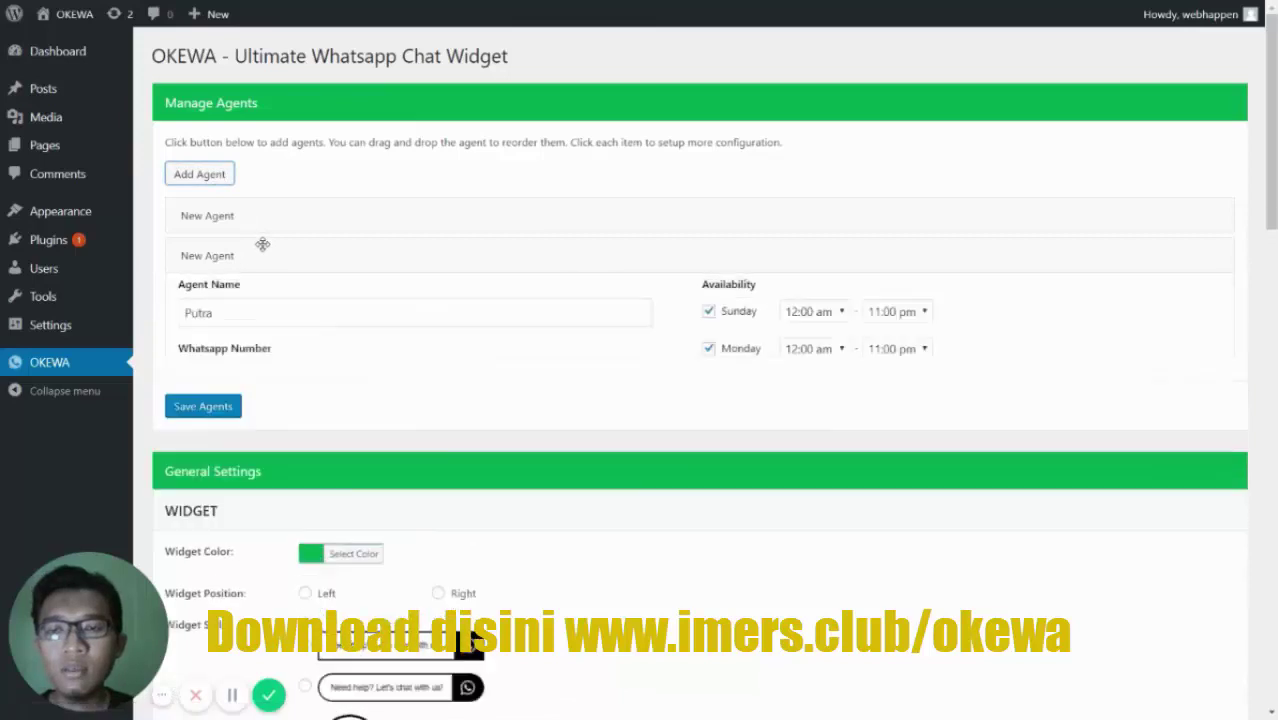
left_click(256, 220)
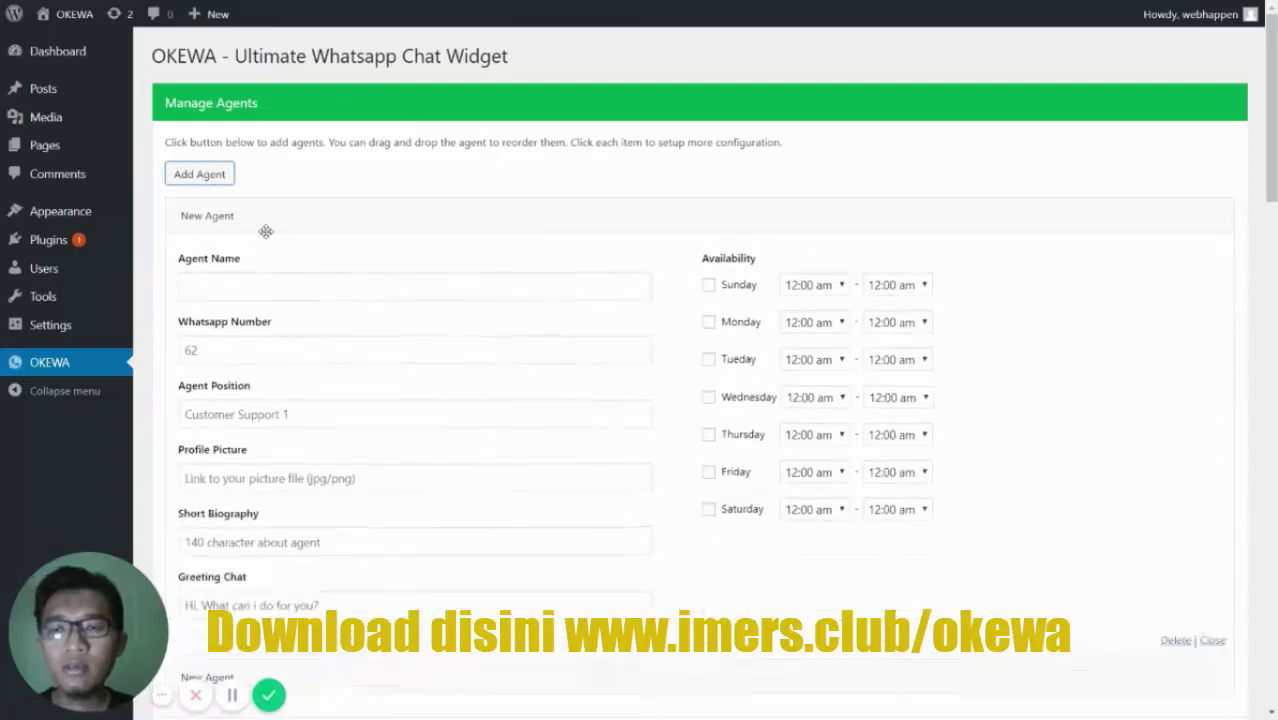
- Enter the second agent's name, a 62-prefixed WhatsApp number, and position Technical Support
left_click(277, 288)
type("Wahyu")
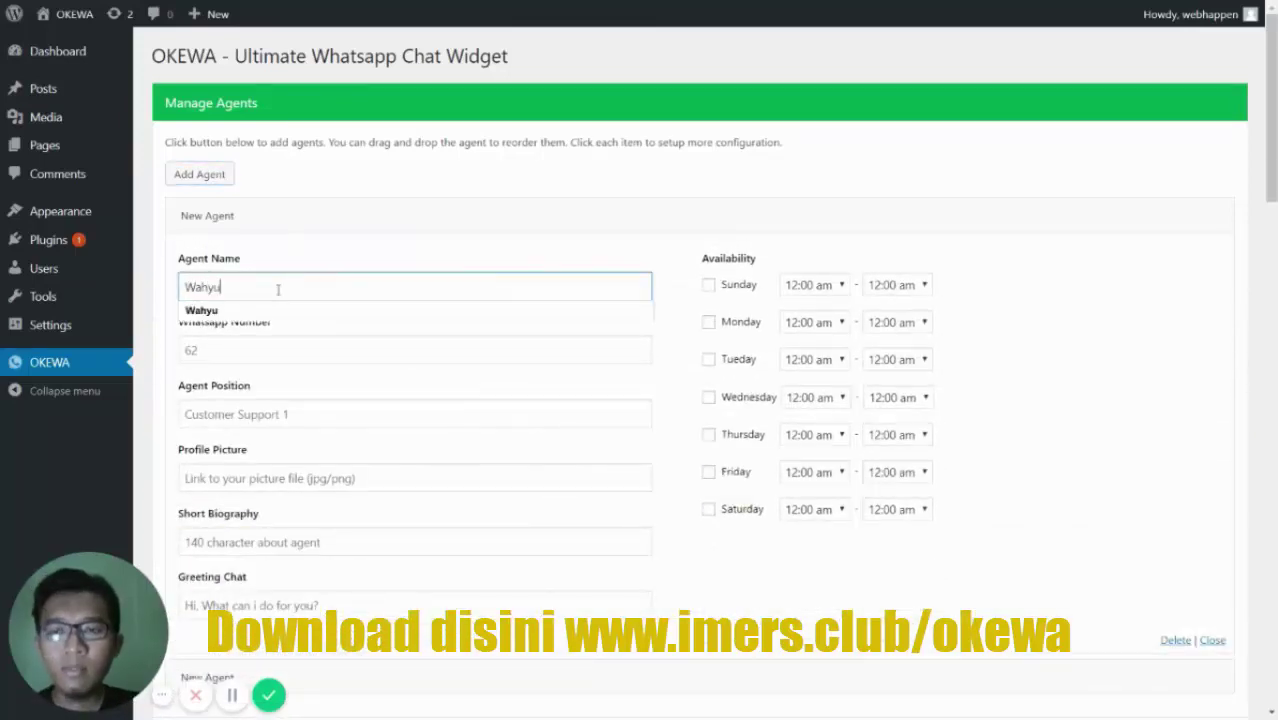
left_click(320, 349)
type("62")
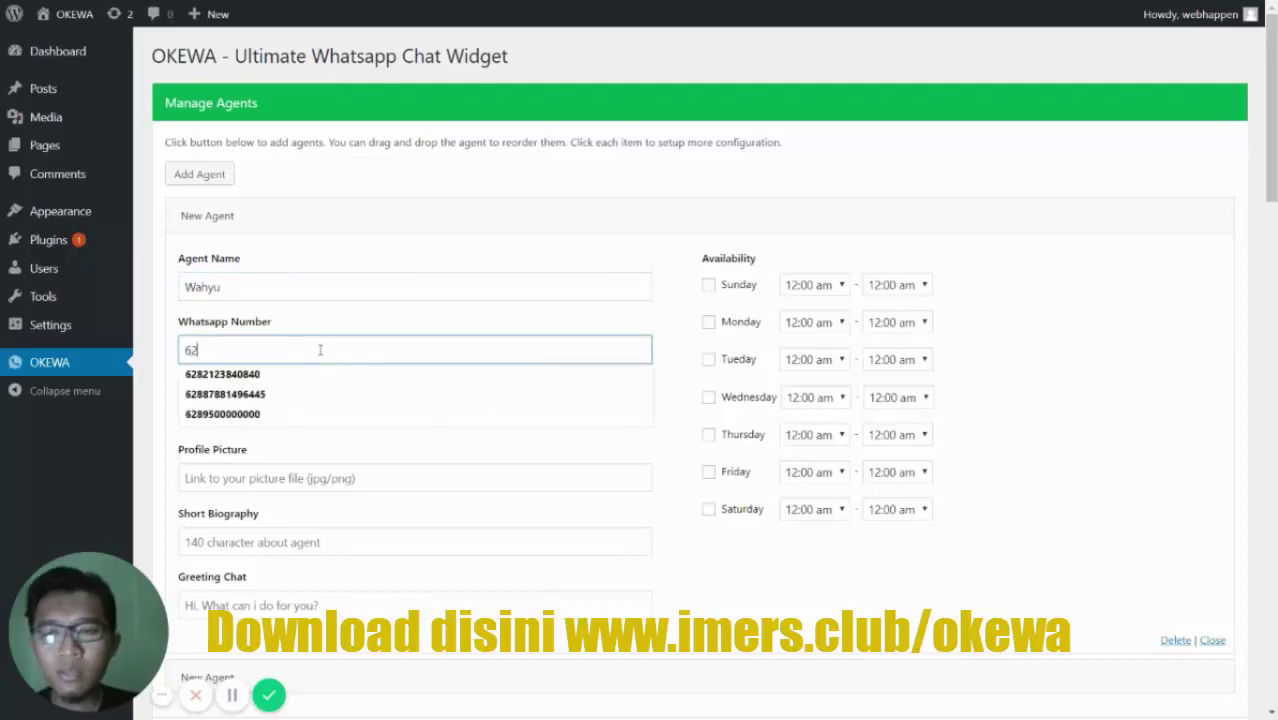
left_click(331, 373)
left_click(348, 410)
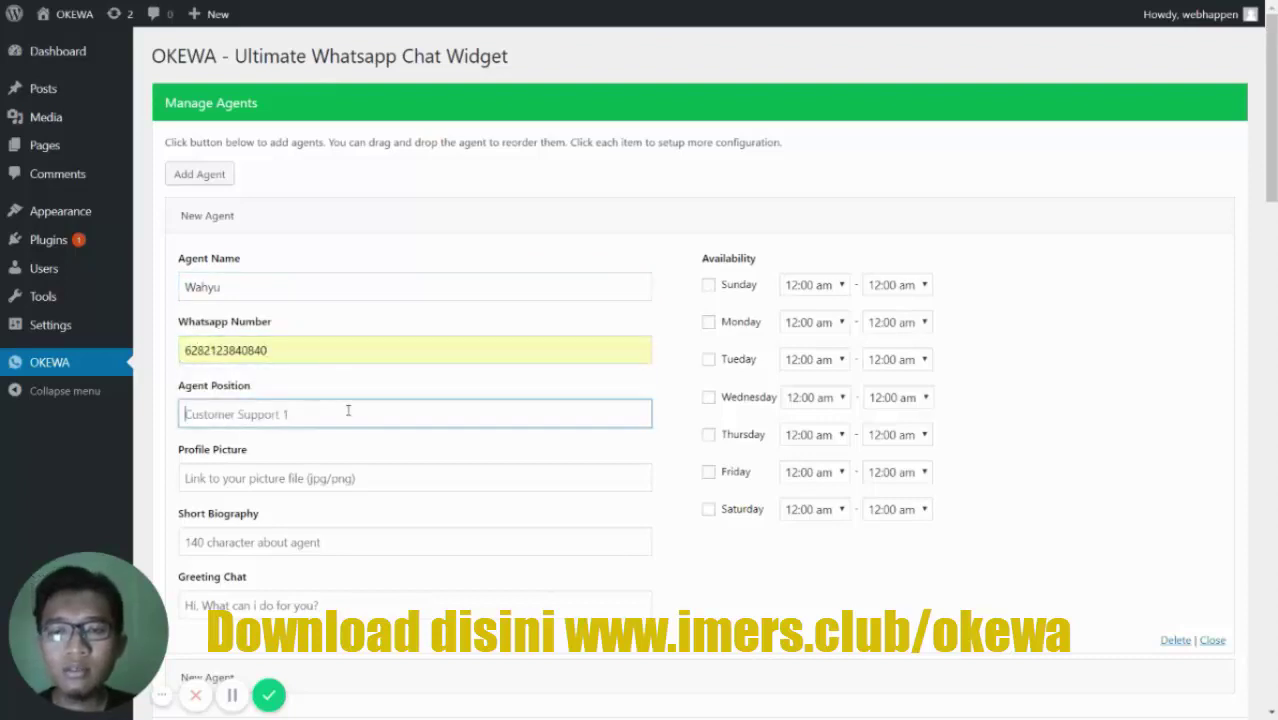
type("Technical Su")
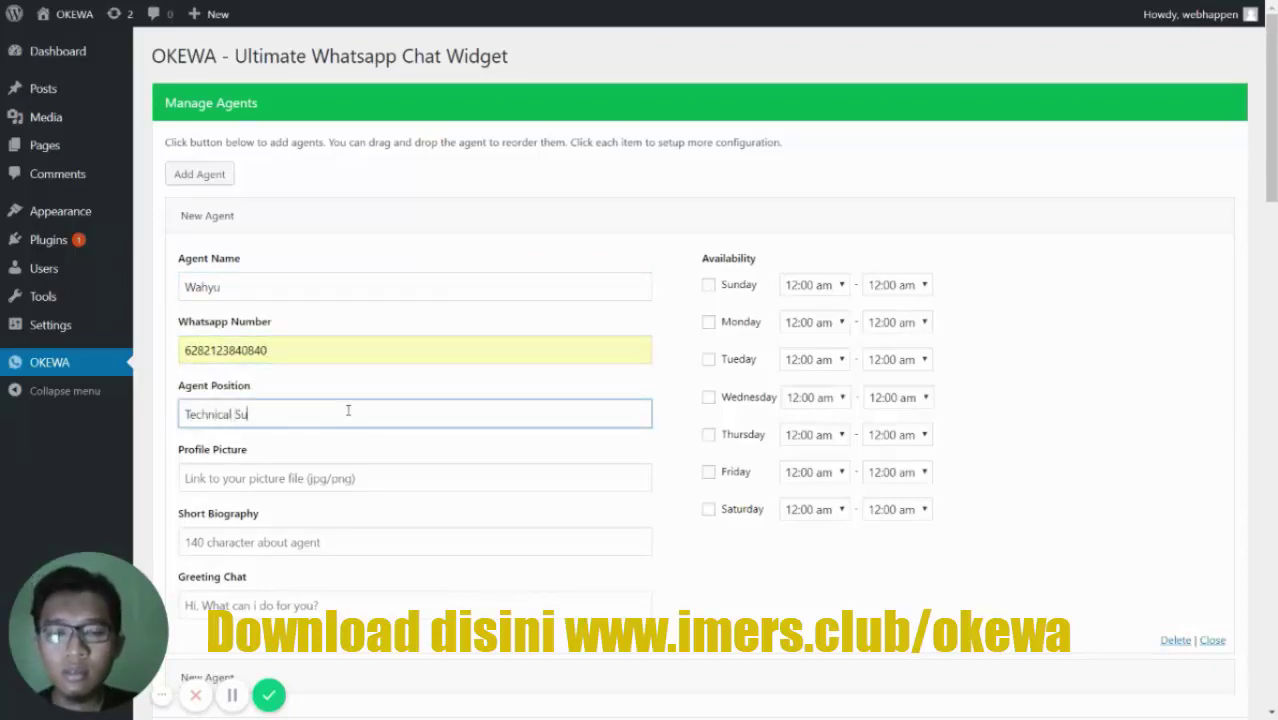
type("pport")
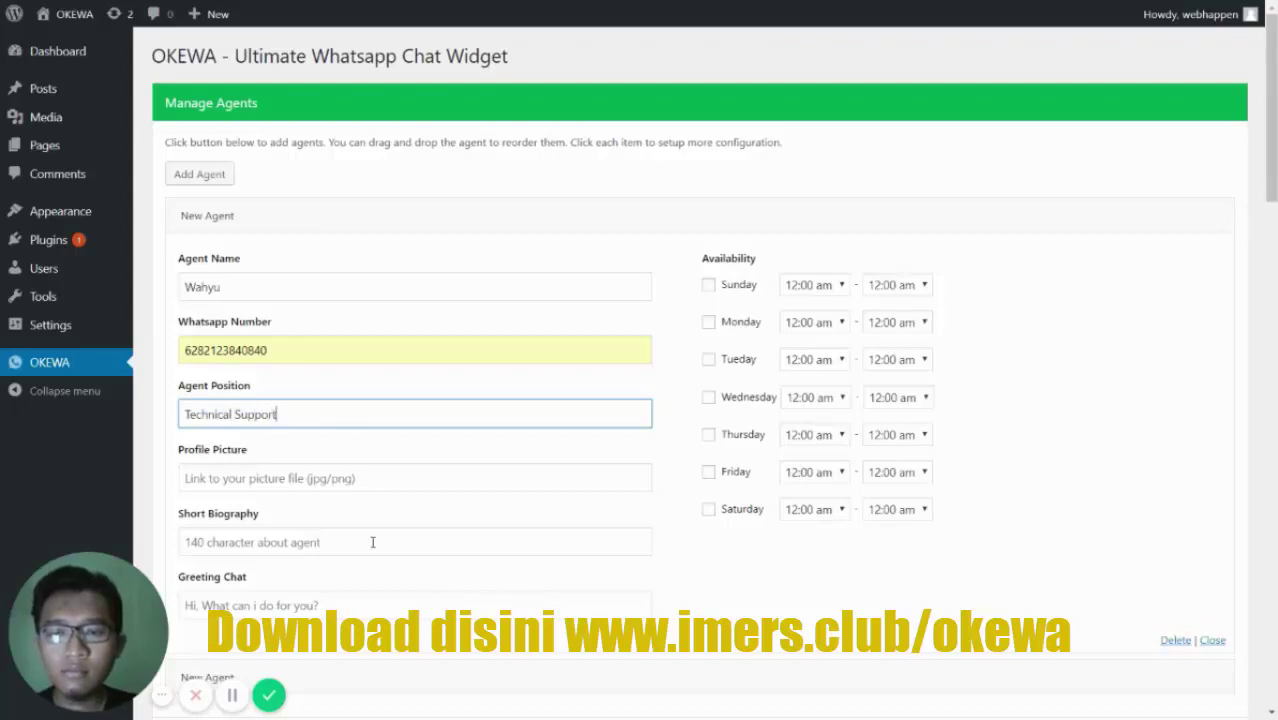
- Add biography 'Halo jangan malu bertanya ya' and greeting 'Hai, ada masalah teknis kah?'
left_click(372, 542)
type("H")
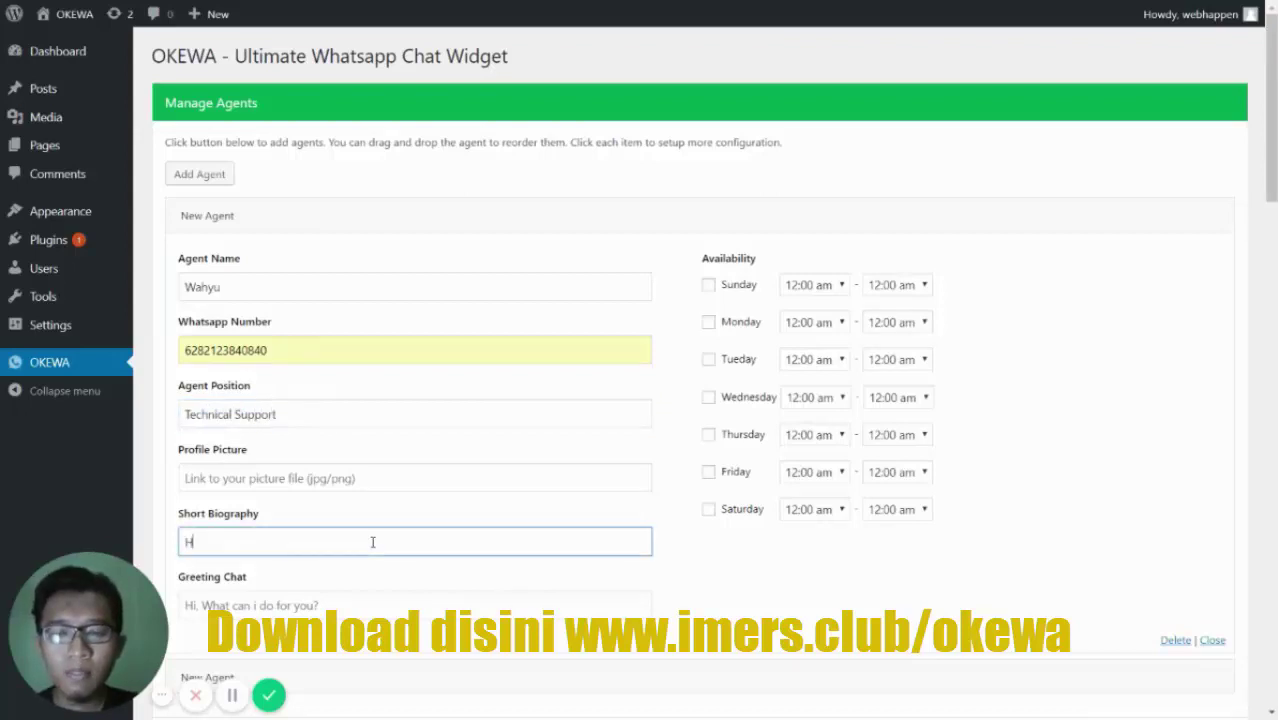
type("alo jangan mau")
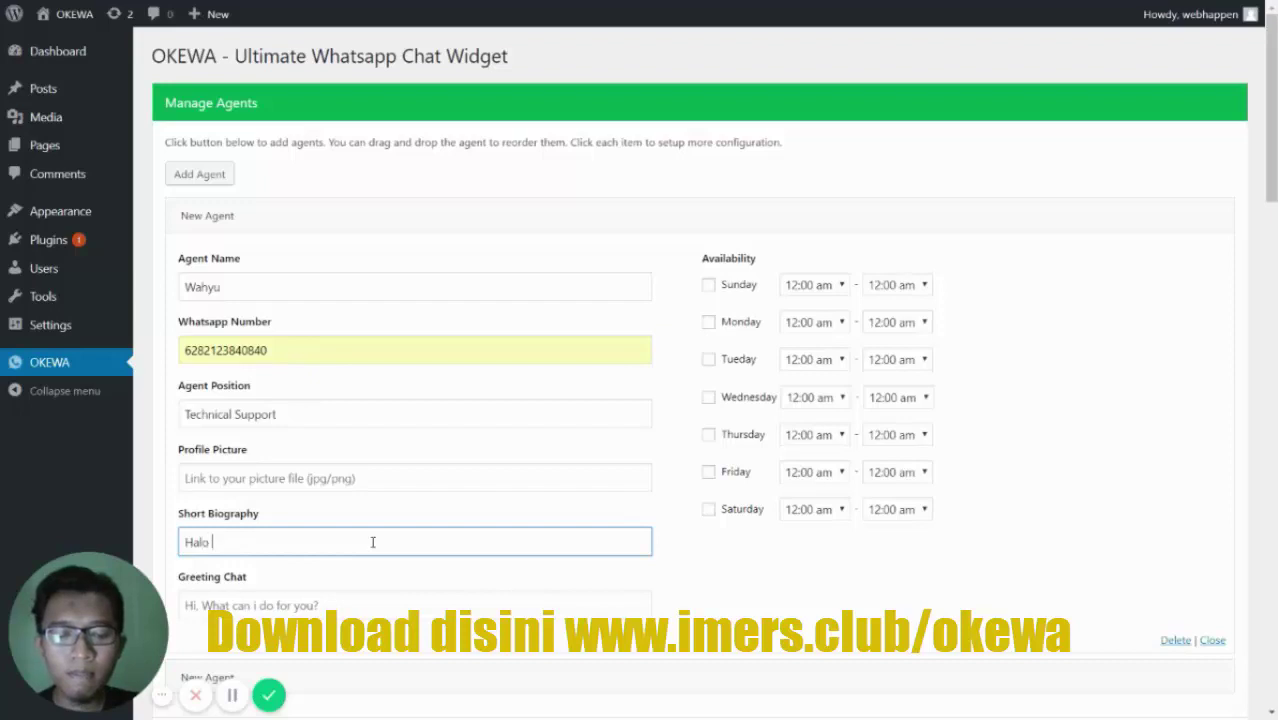
key("BackSpace")
key("BackSpace")
type("lu bertanya ya")
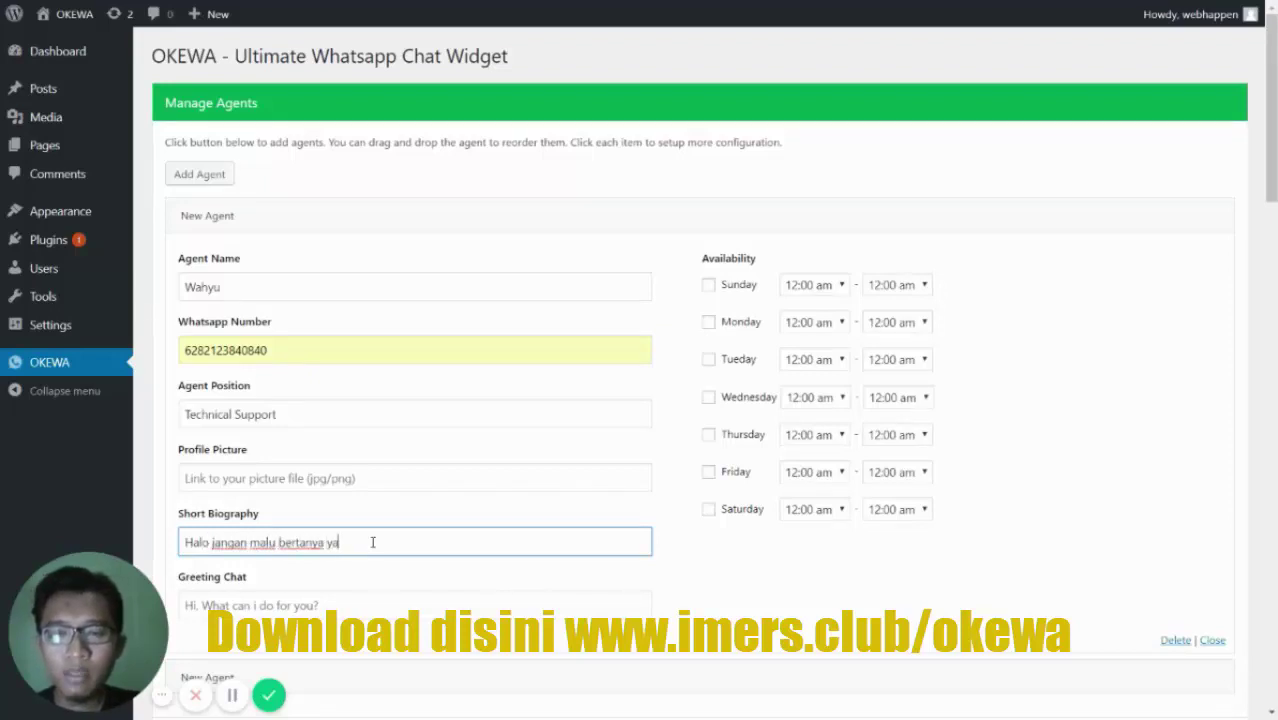
key("Tab")
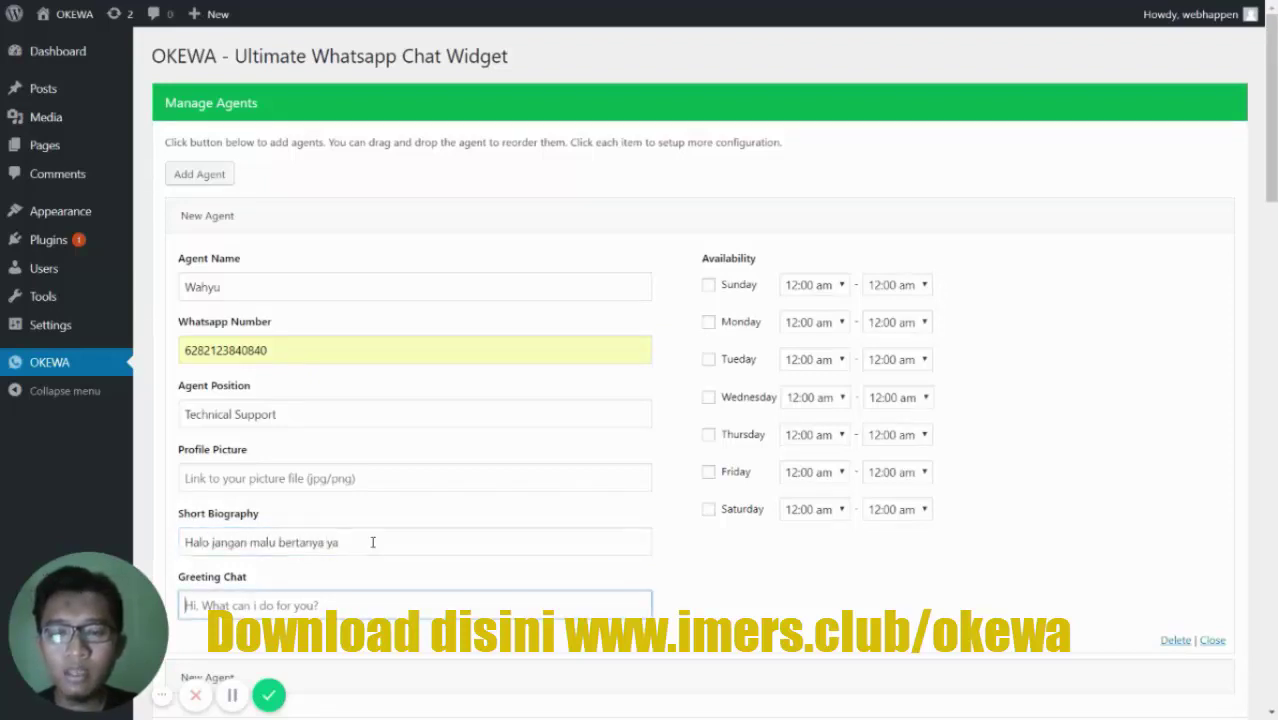
type("Hai")
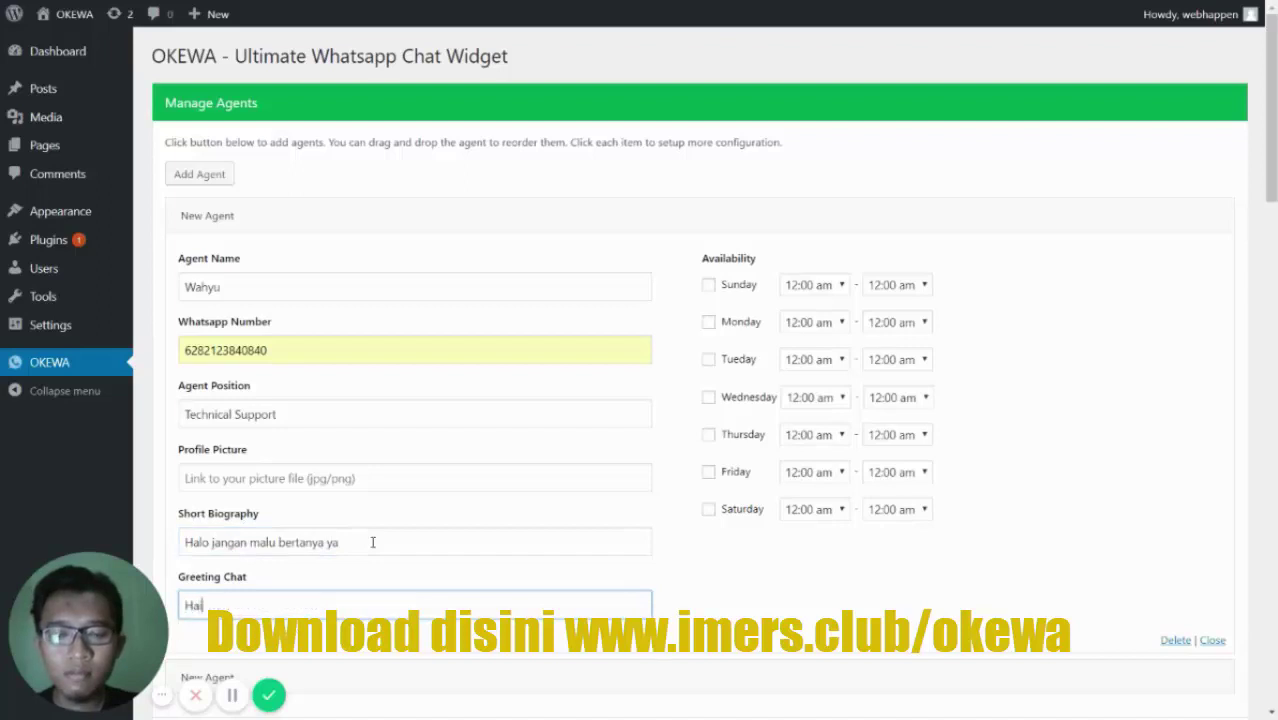
type(", ada masalah tek")
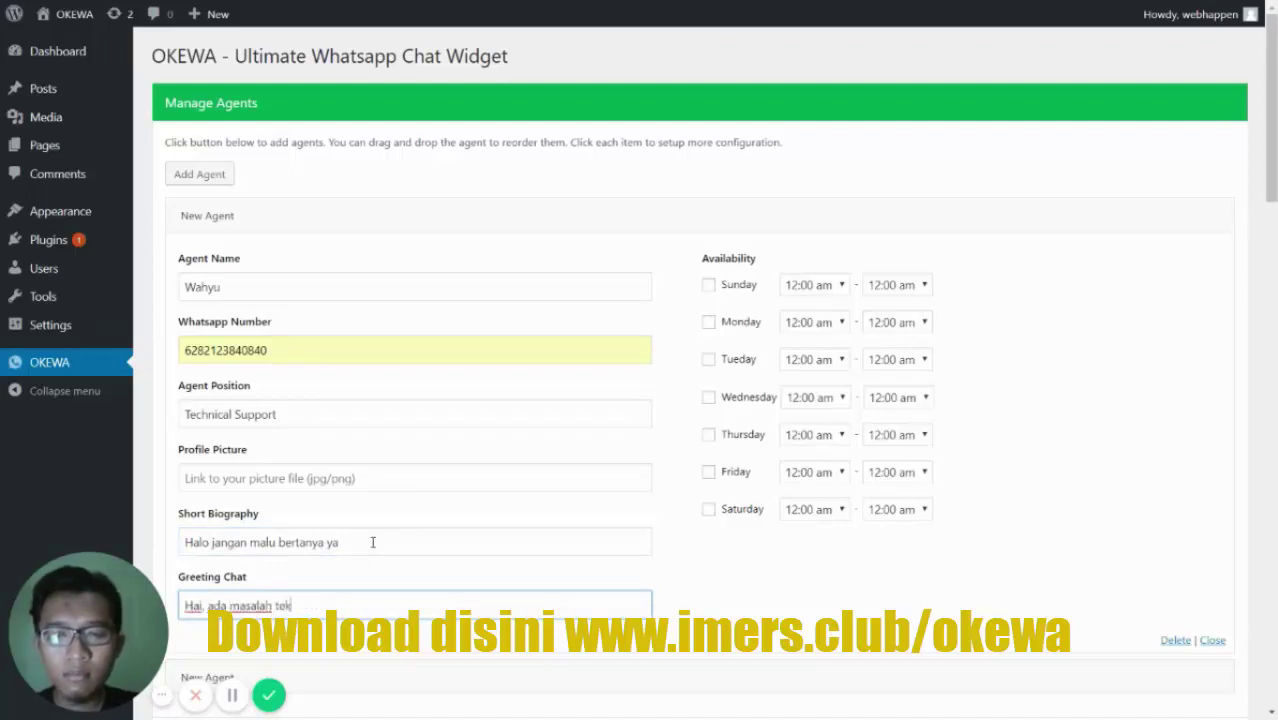
type("nis kah?")
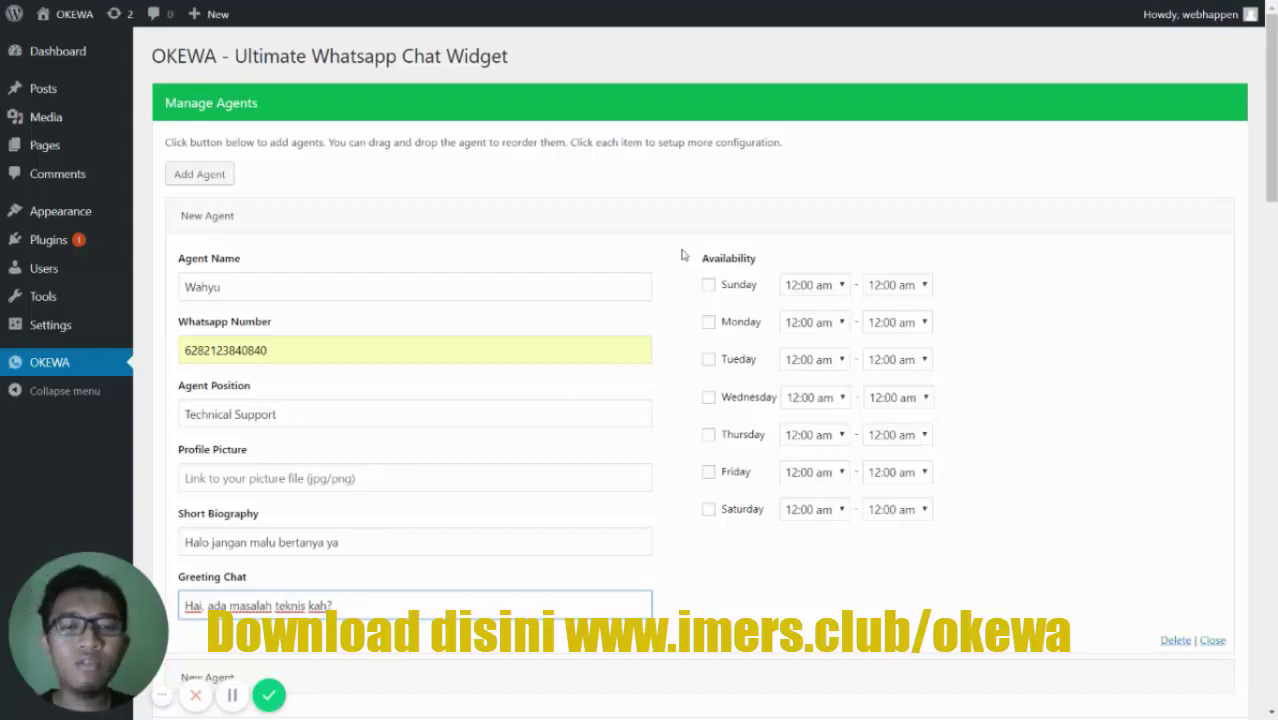
scroll(683, 255, "down", 2)
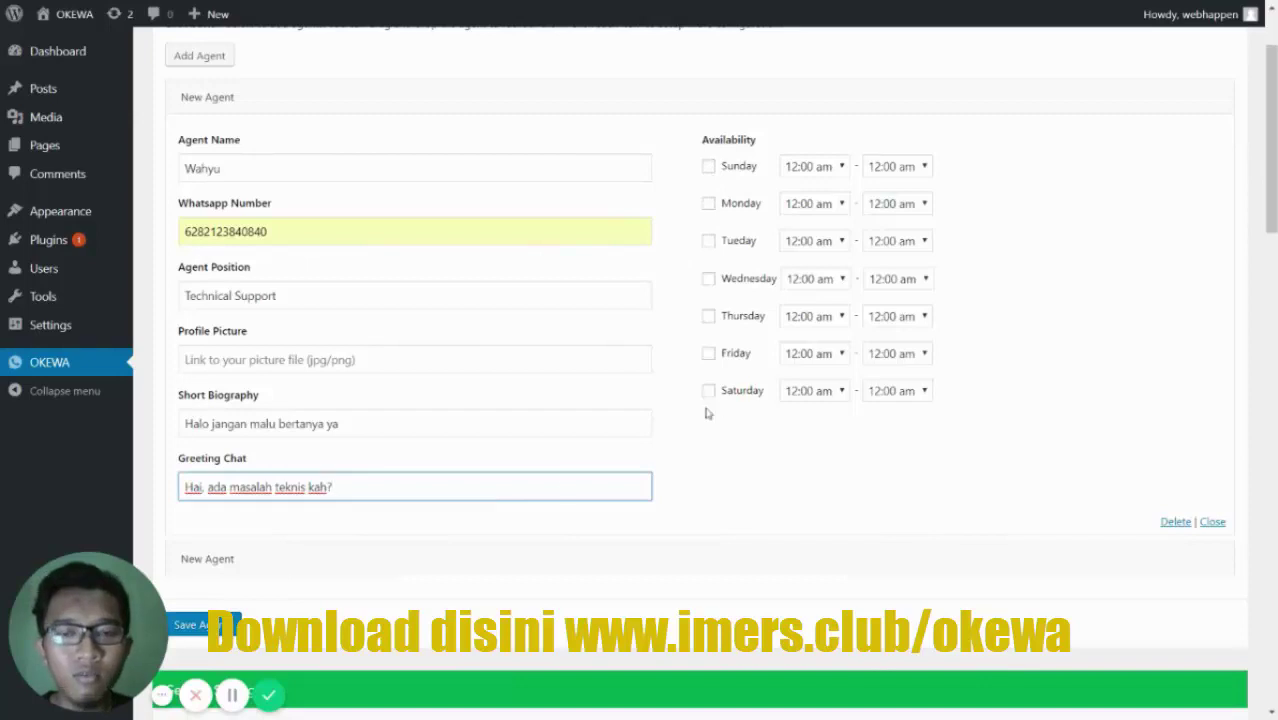
scroll(556, 291, "up", 1)
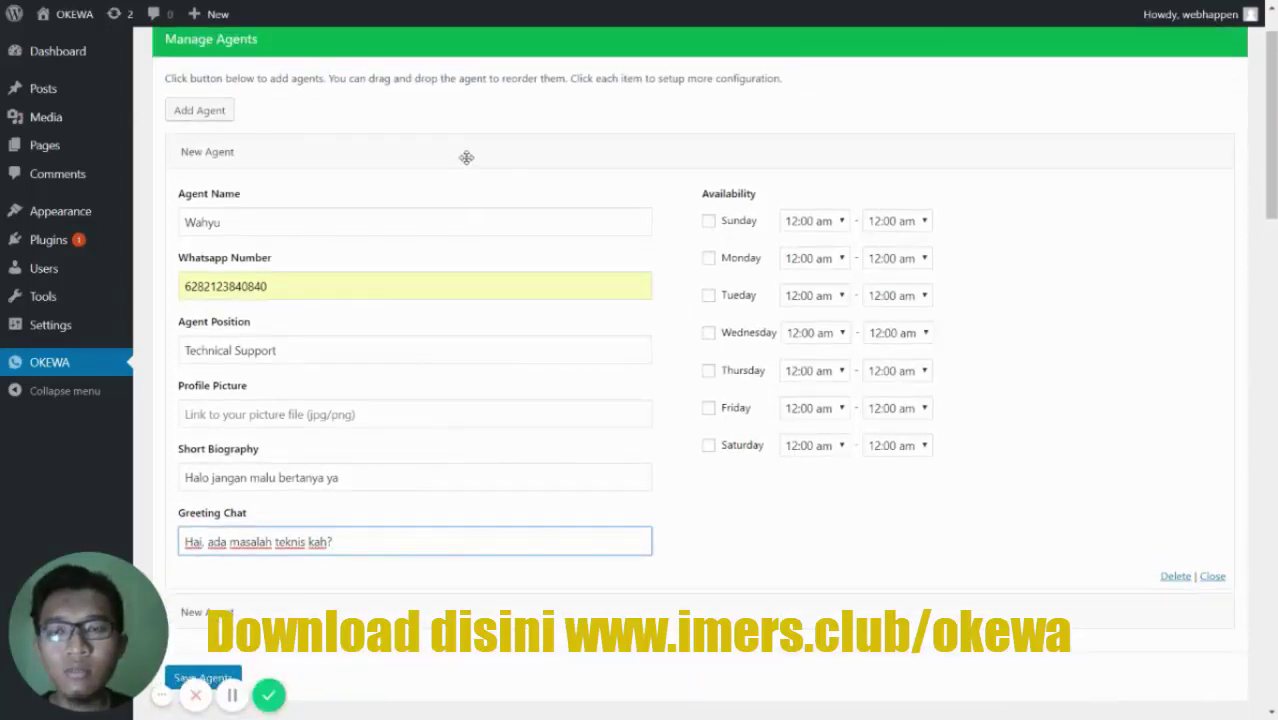
- Collapse the agent form, drag to reorder the two agents, and save the agent list
left_click(466, 157)
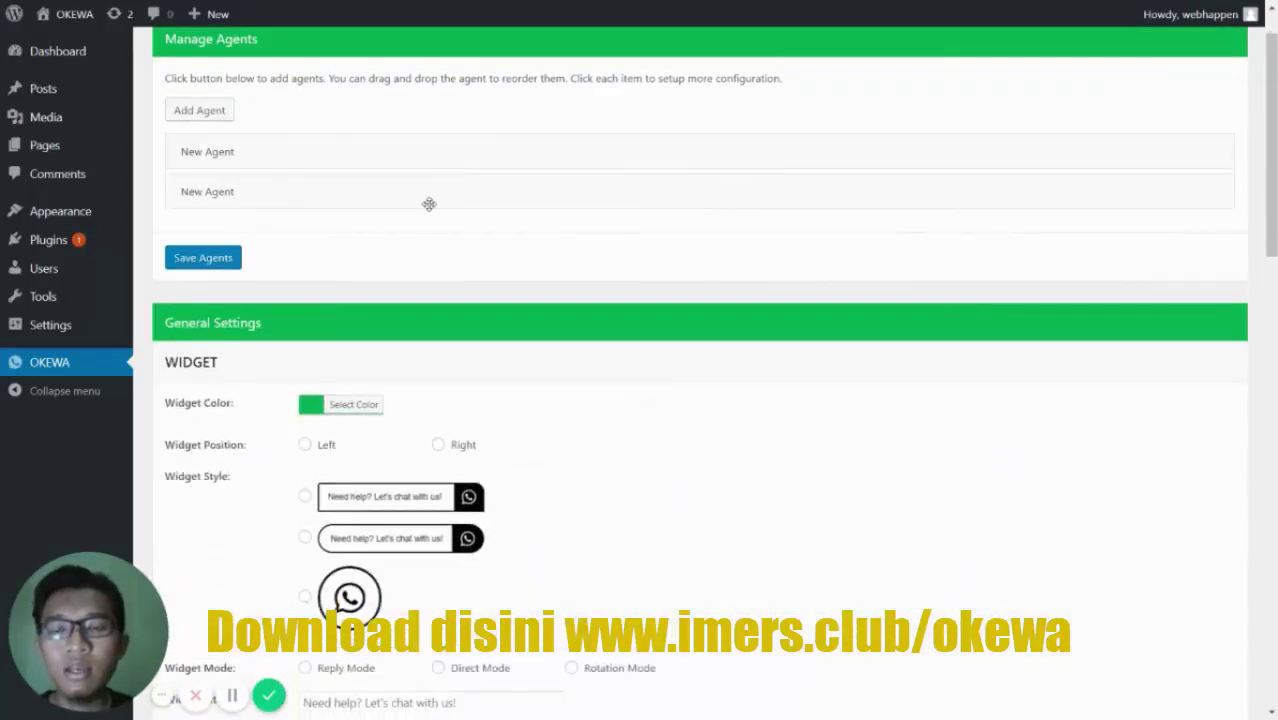
left_click_drag(429, 204, 339, 267)
scroll(391, 205, "up", 1)
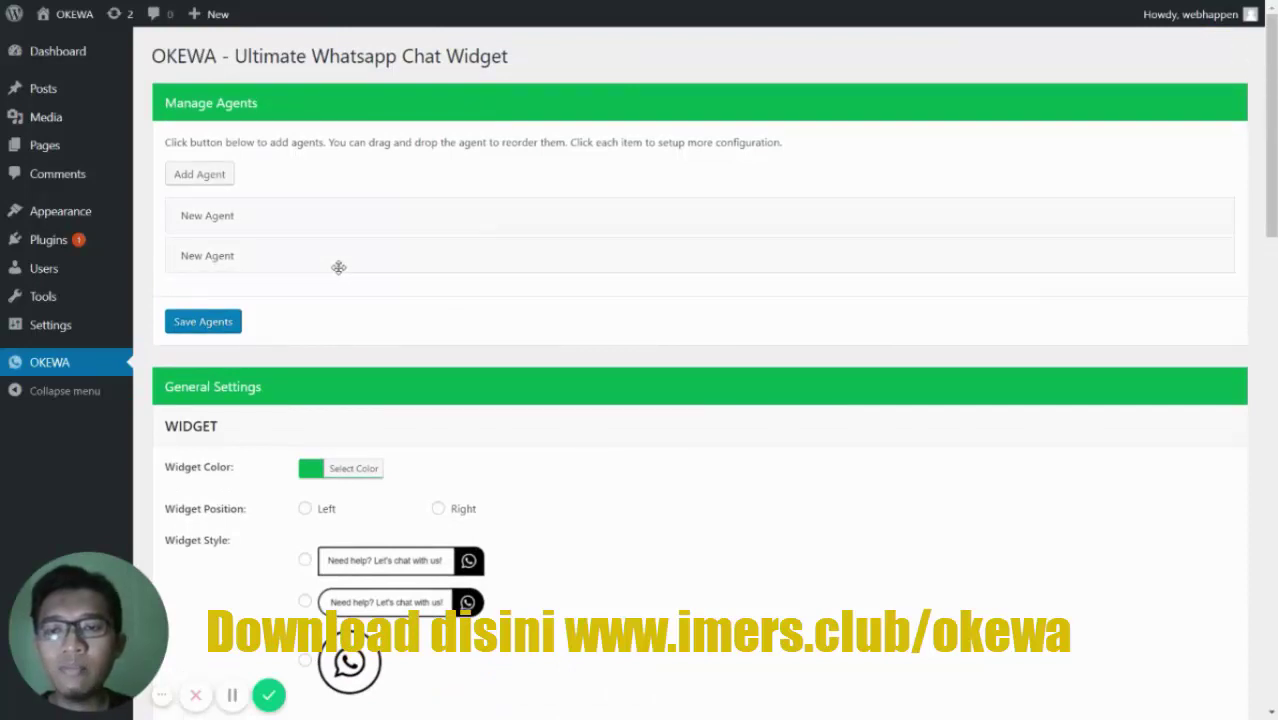
left_click(214, 325)
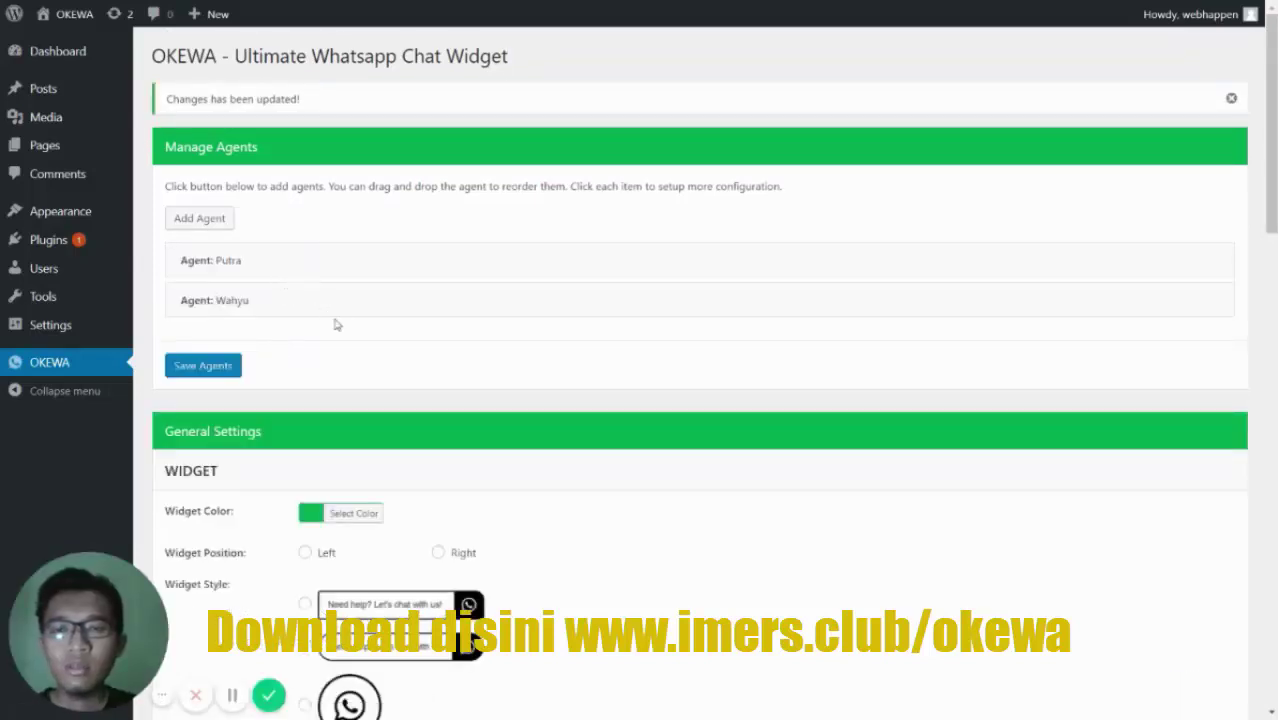
scroll(360, 286, "down", 2)
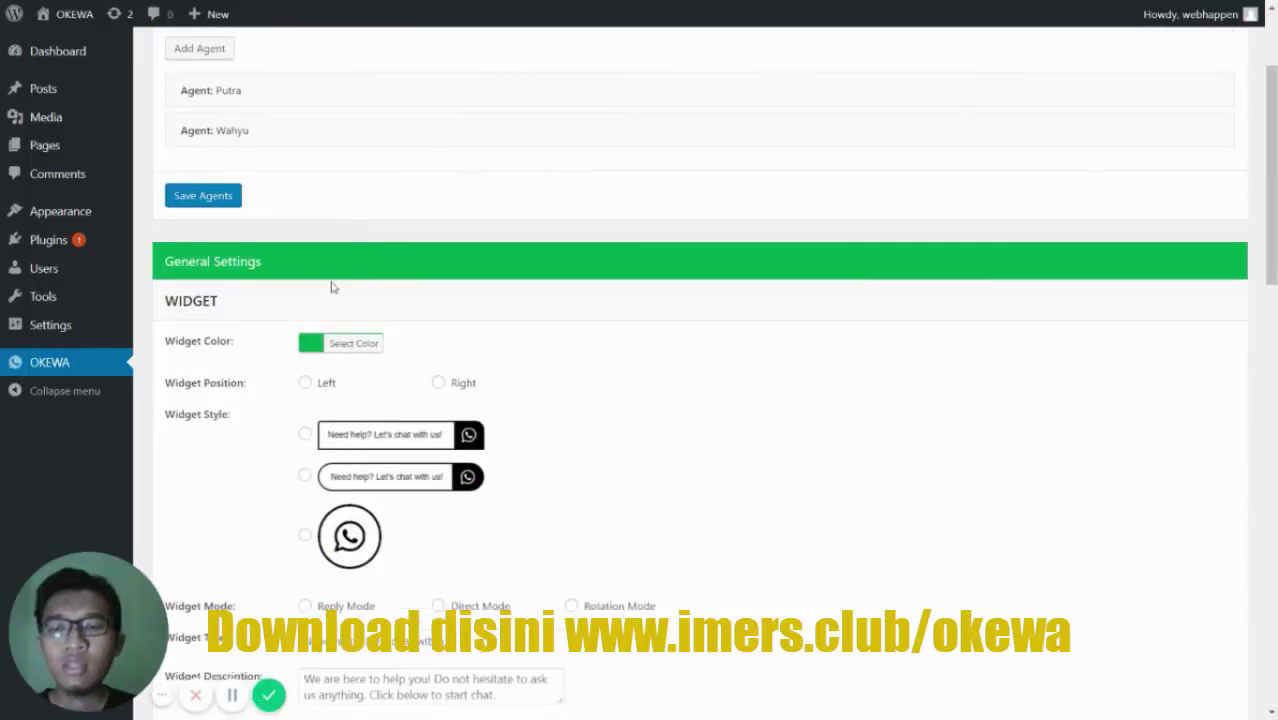
- Keep the OKEWA widget colour green and set the Widget Position to Right
left_click_drag(190, 264, 271, 268)
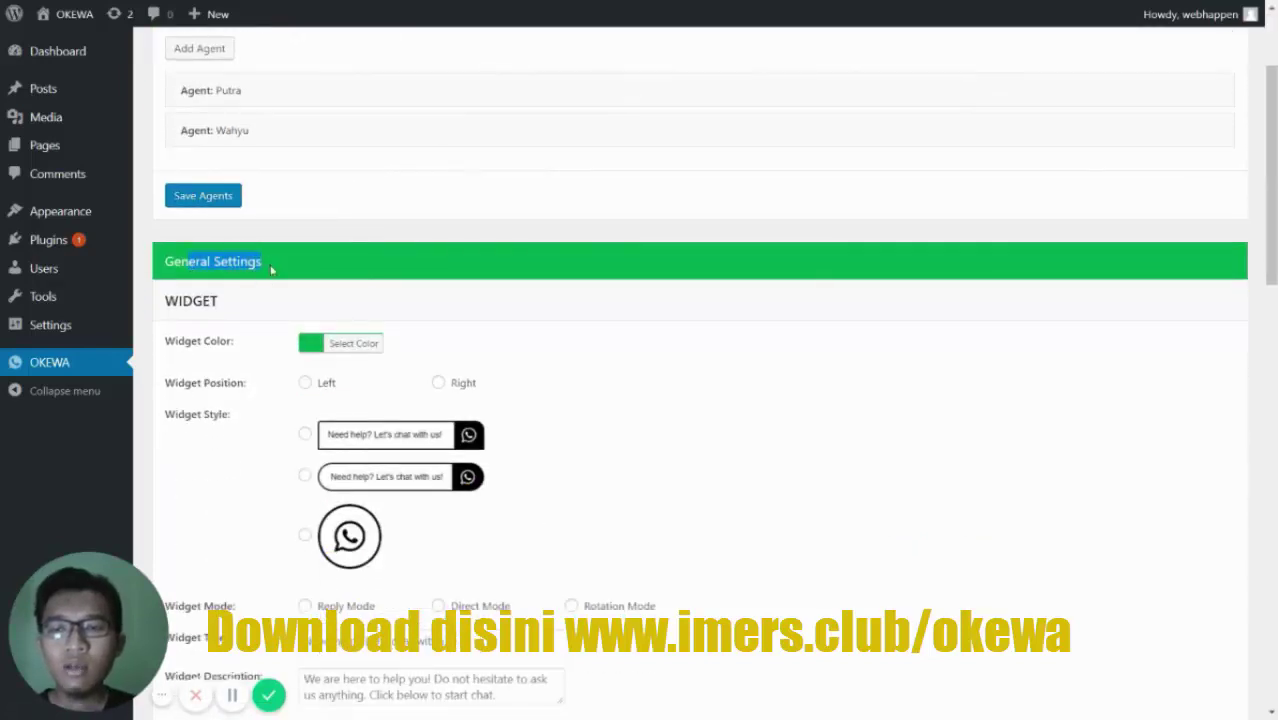
left_click(271, 268)
scroll(270, 270, "down", 1)
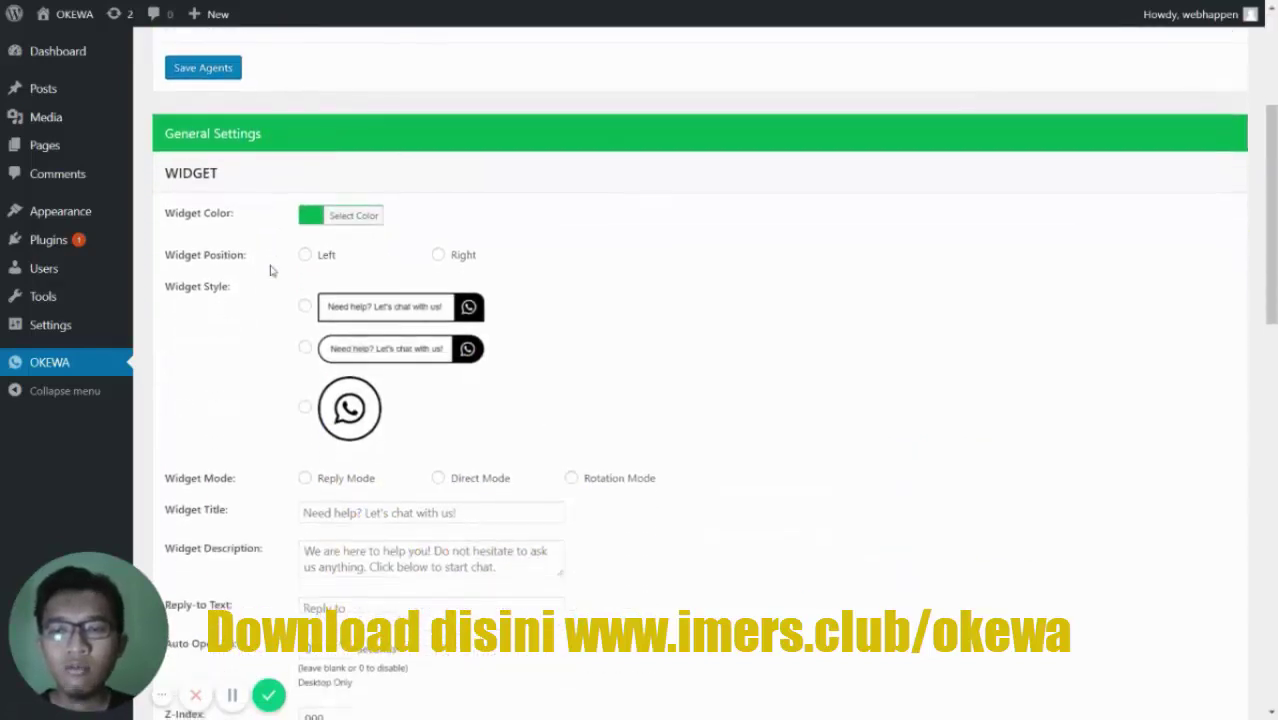
left_click(367, 216)
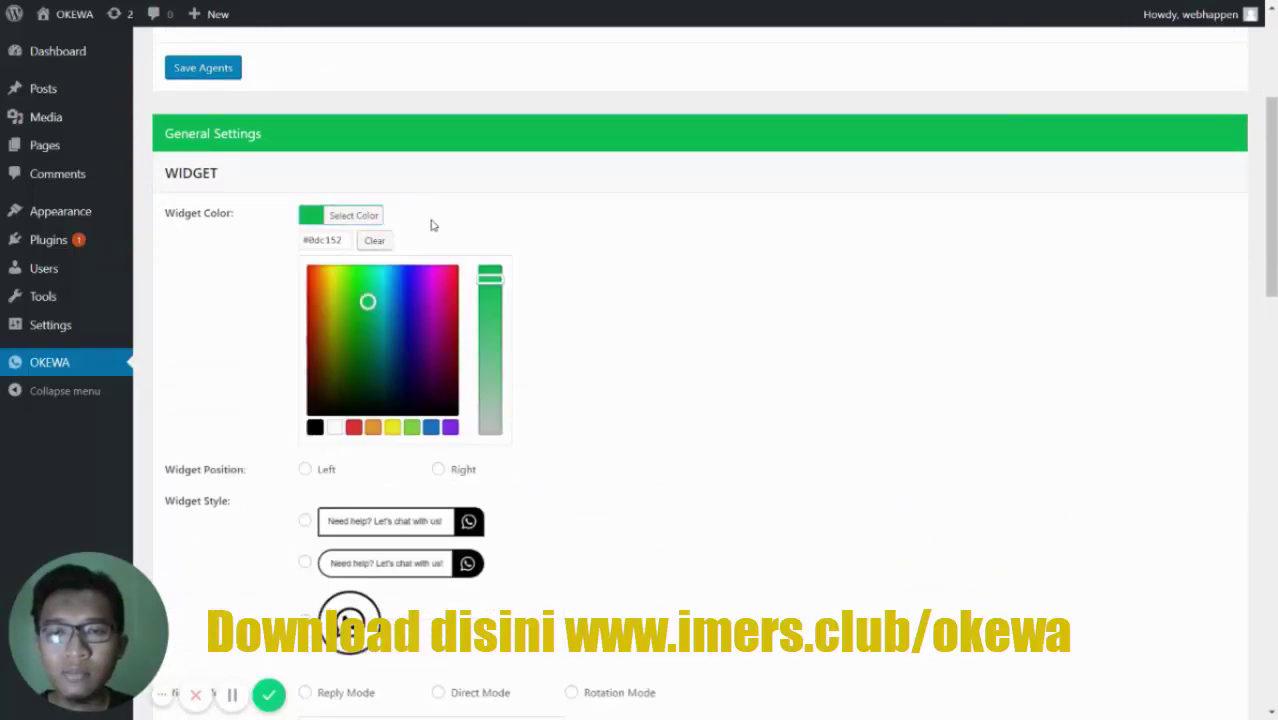
left_click(280, 273)
left_click(250, 262)
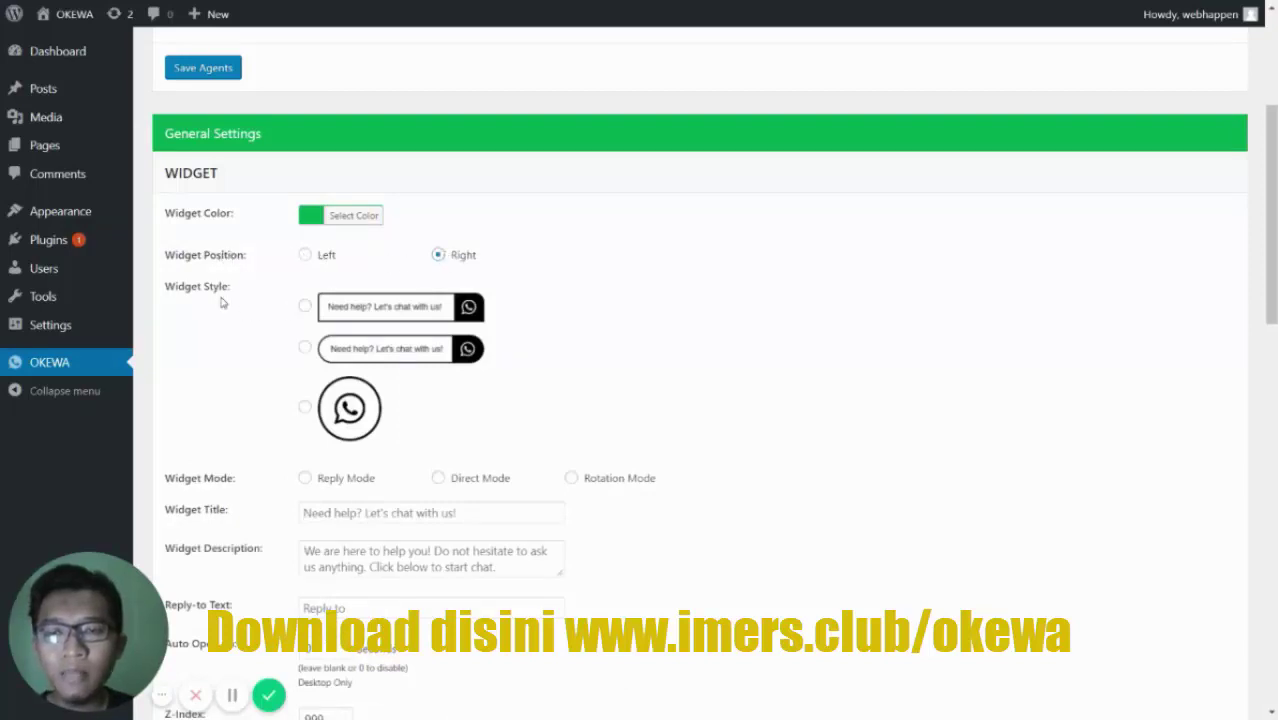
scroll(222, 302, "down", 1)
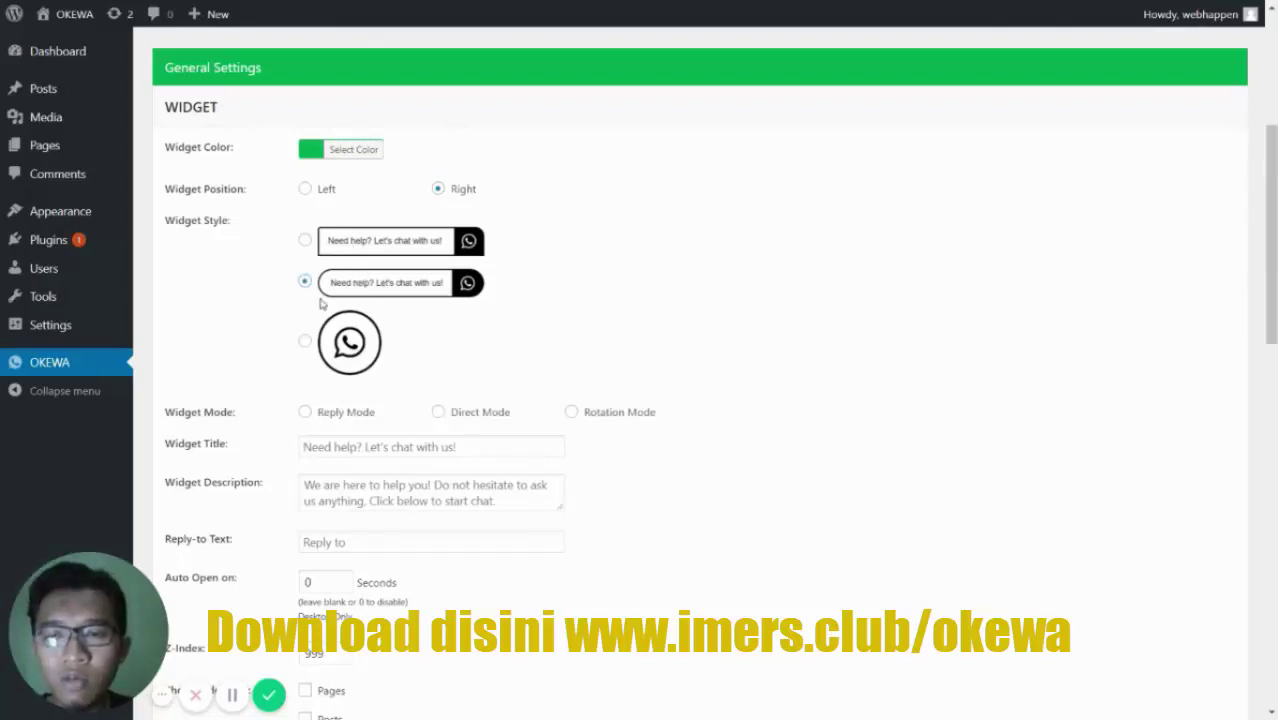
scroll(330, 295, "down", 2)
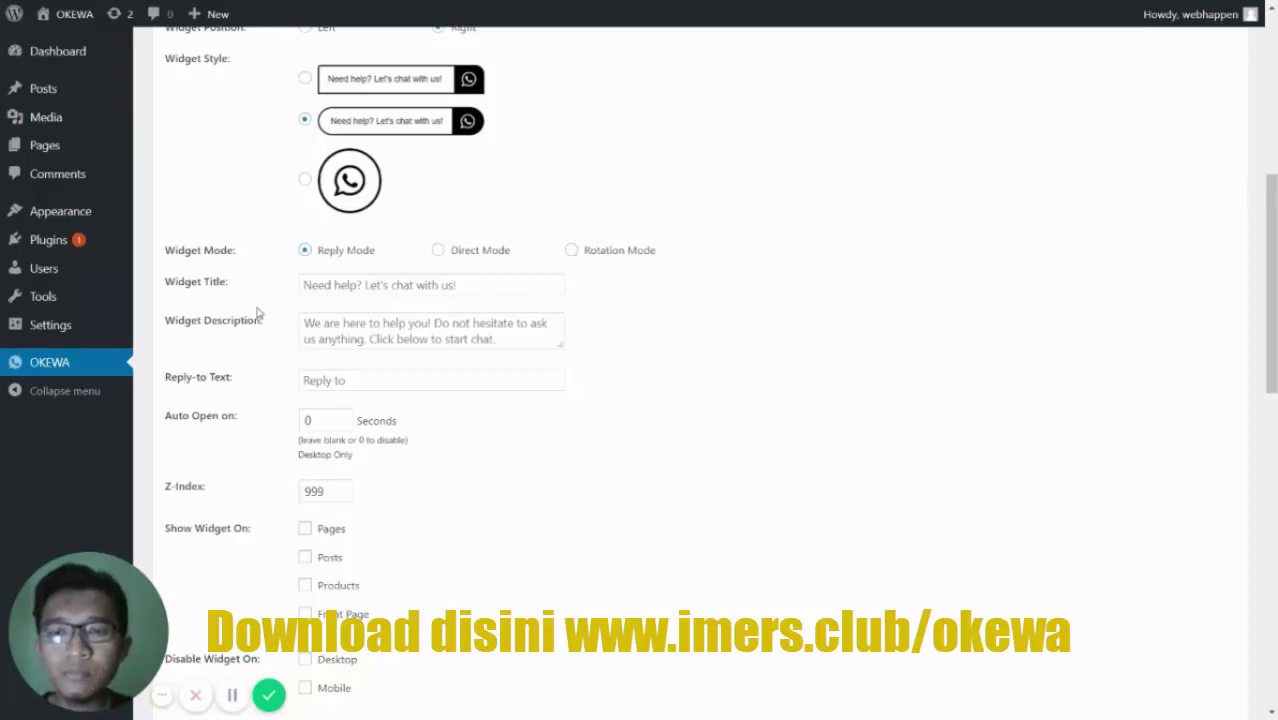
- Replace the default Widget Title with 'Ada yang bisa dibantu? Chat Saja!'
scroll(269, 310, "down", 2)
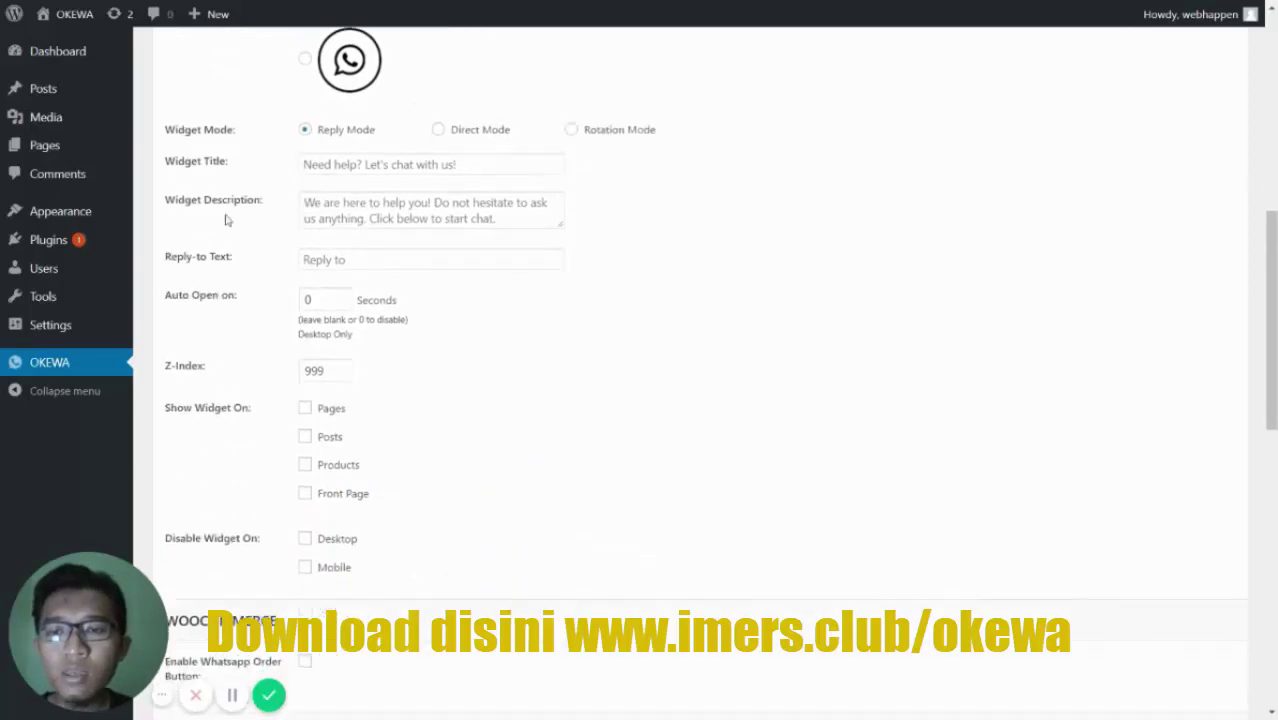
left_click(357, 165)
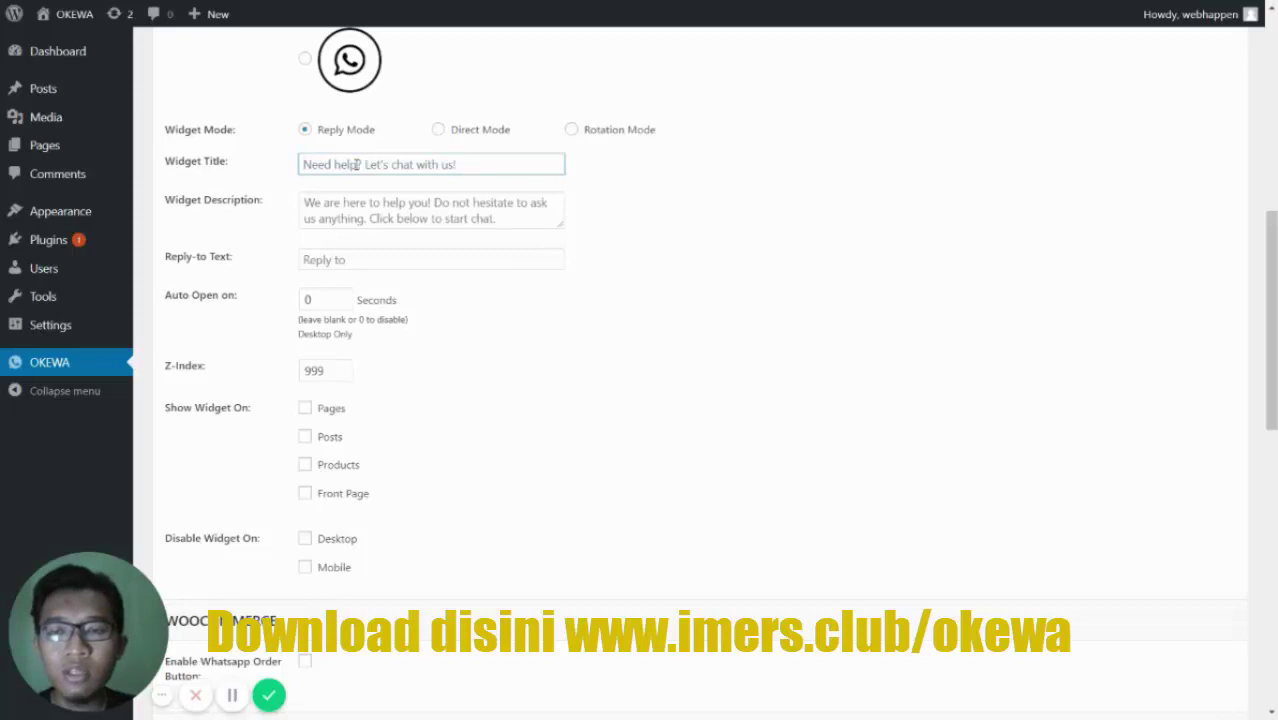
scroll(357, 165, "up", 3)
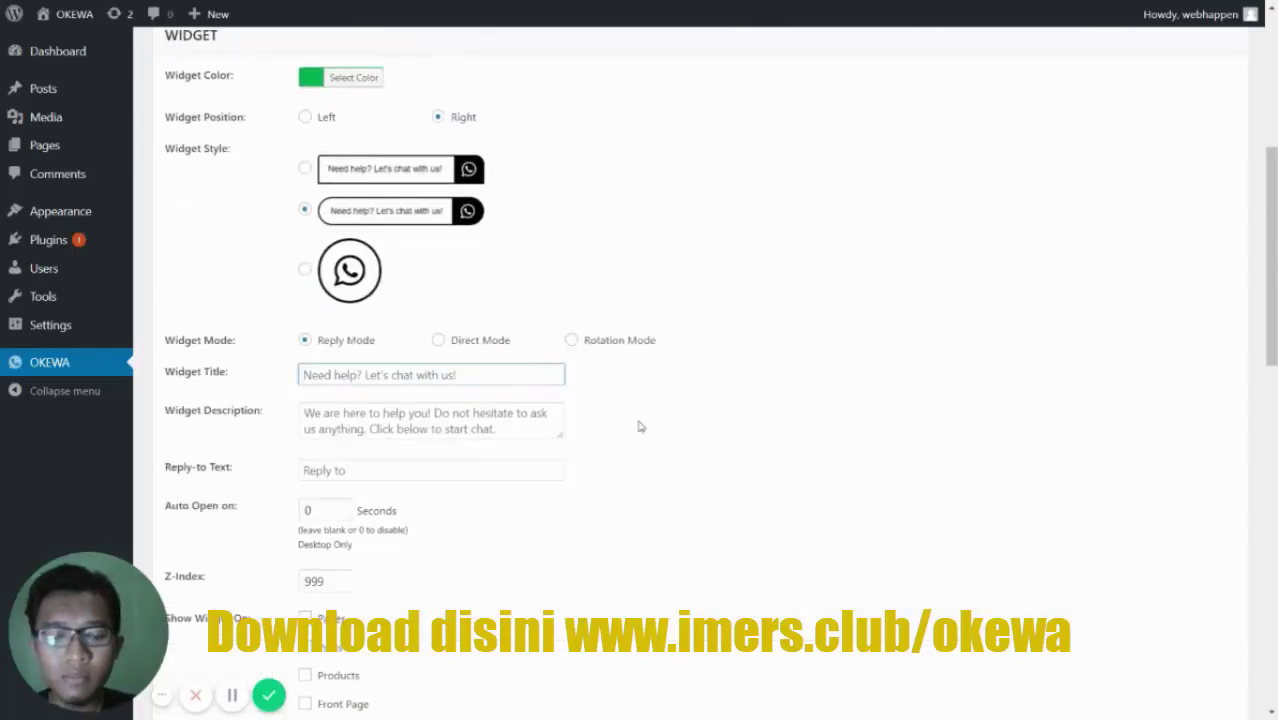
key("ctrl+a")
key("BackSpace")
type("Jangan")
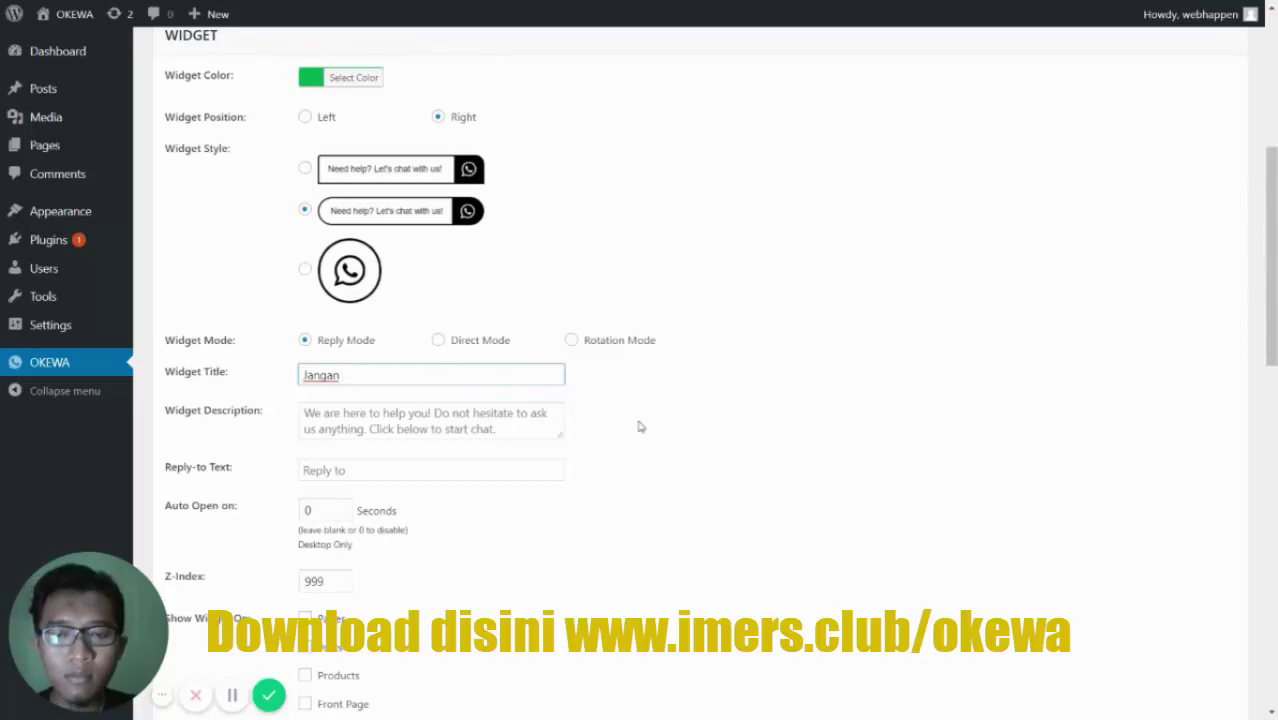
key("ctrl+a")
type("Ada")
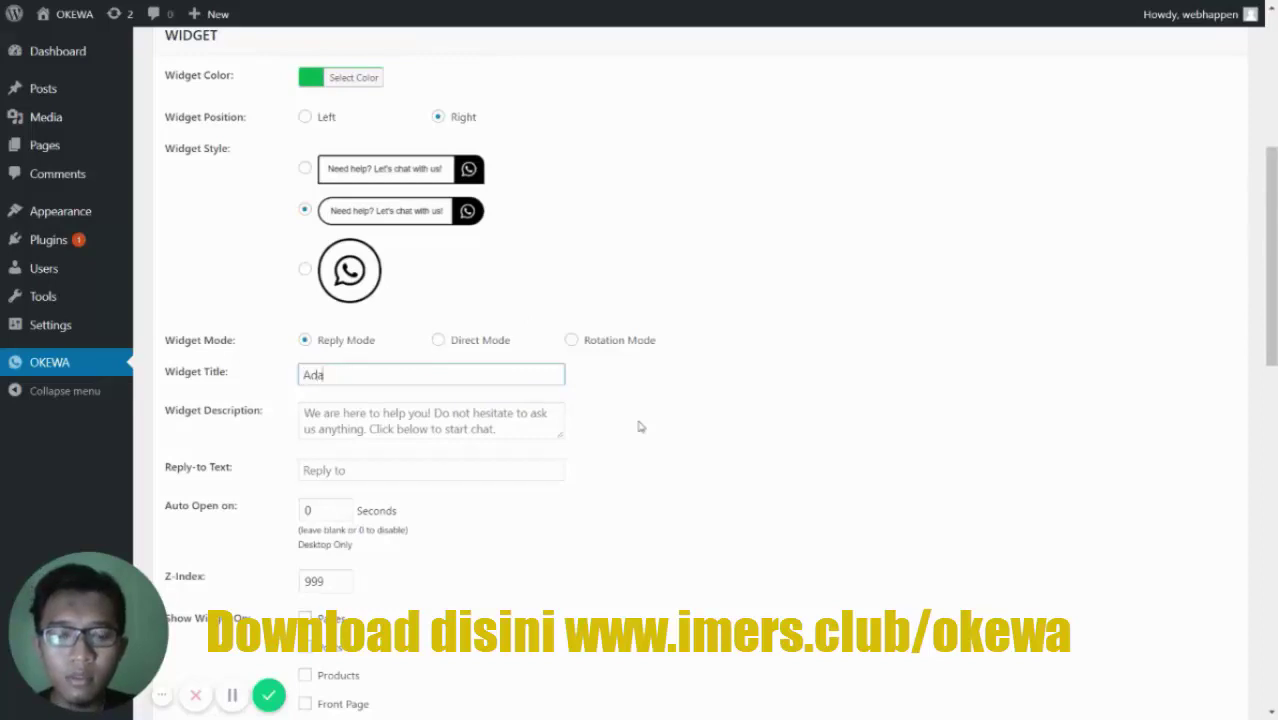
type(" yang bisa dibantu")
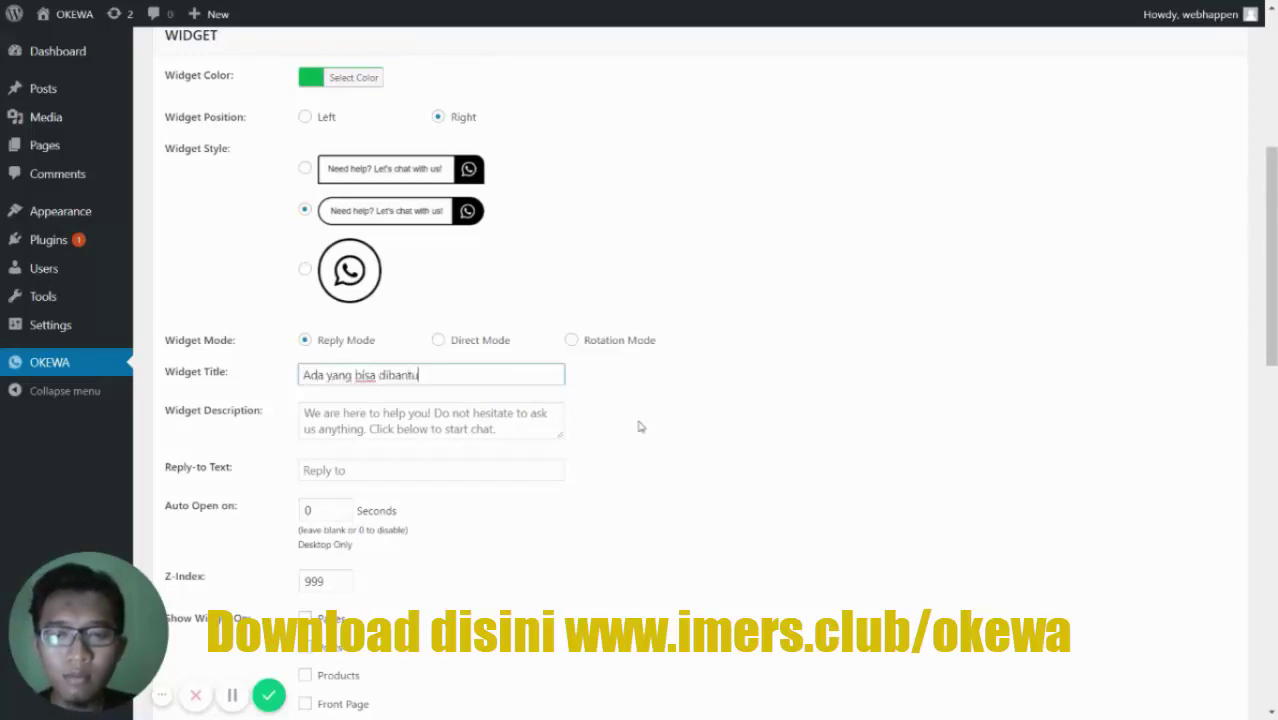
type("? Chat Saja")
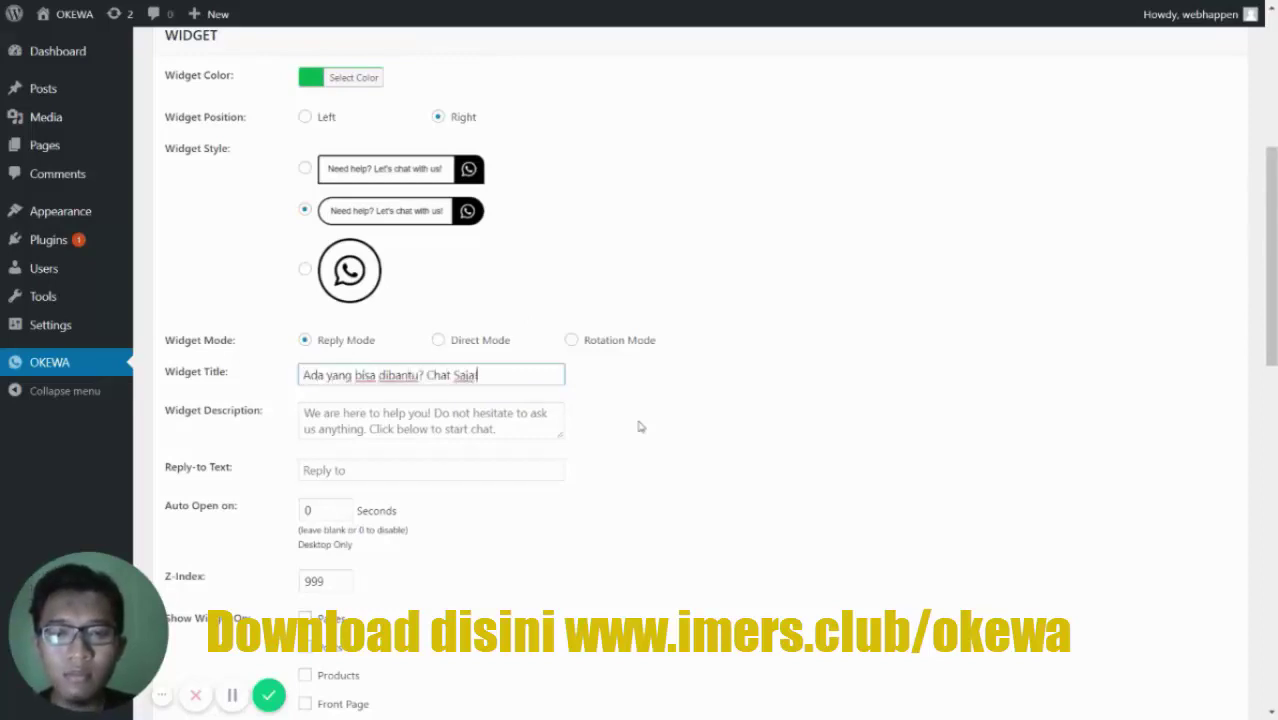
type("!")
scroll(468, 291, "down", 2)
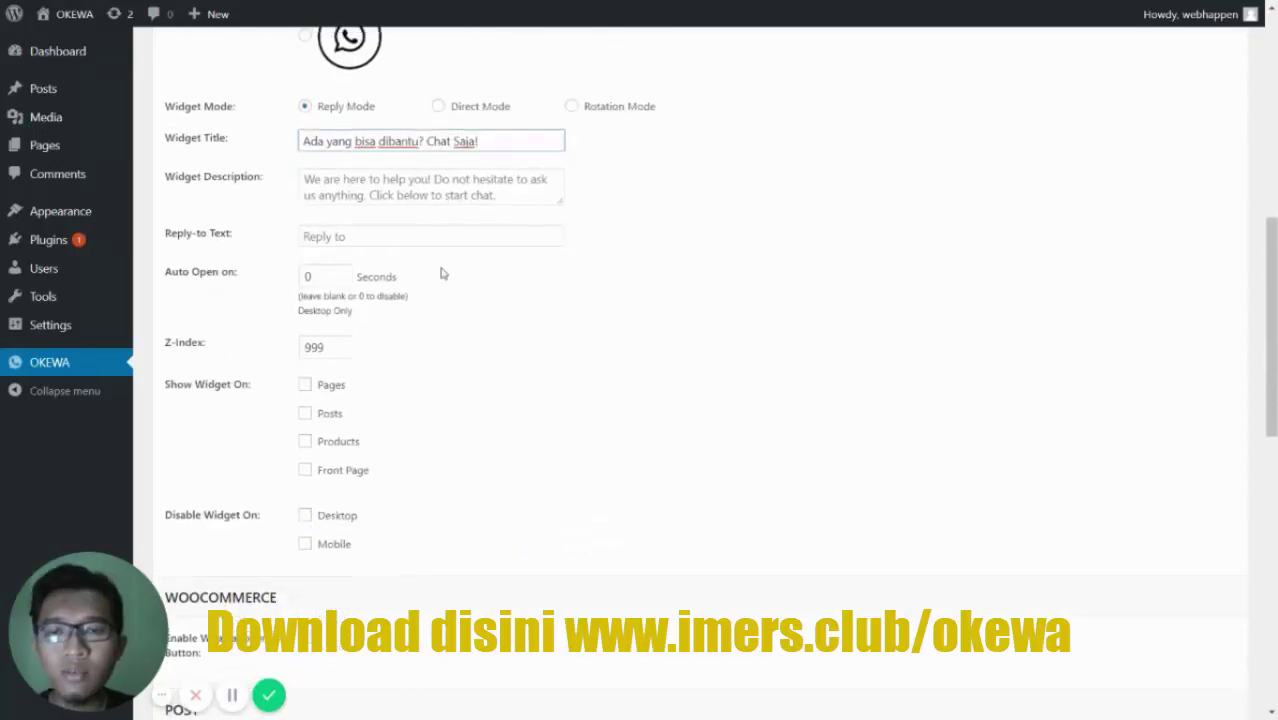
- Set the Widget Description to 'Kami disini hadir untuk membantu anda. Silahkan pilih dari CS yang tersedia.'
scroll(400, 292, "up", 1)
left_click(400, 292)
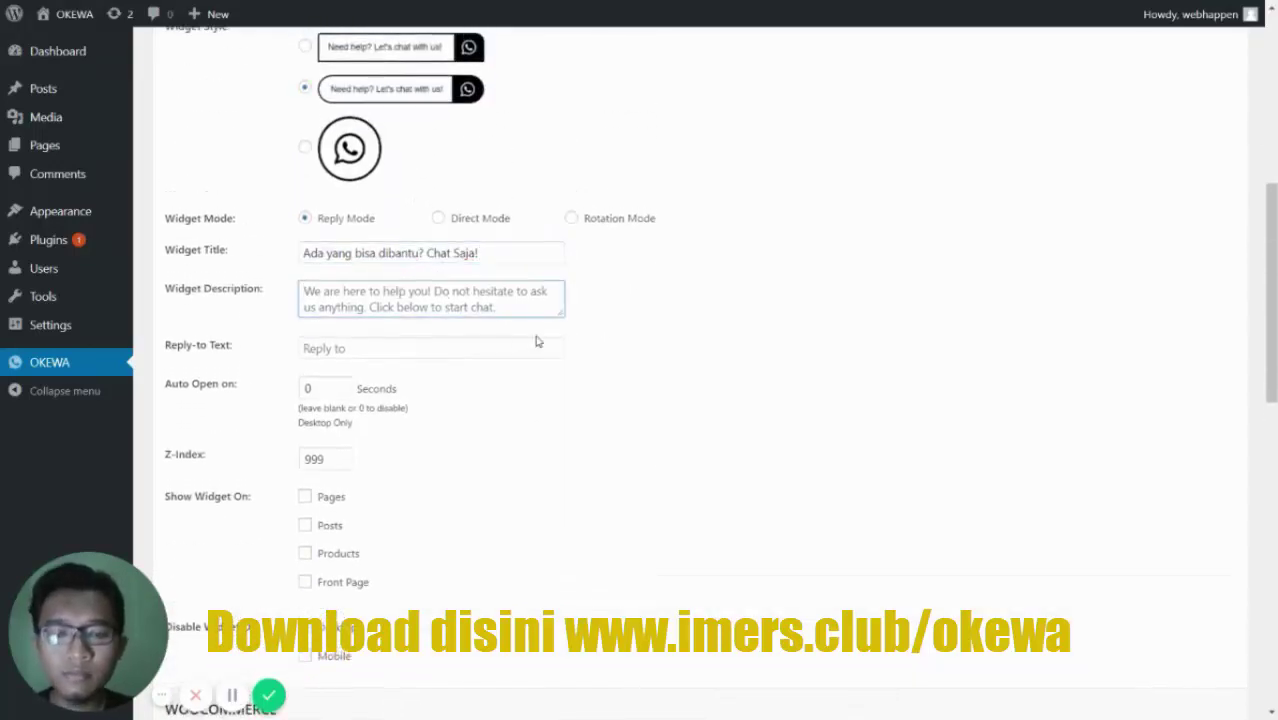
type("Simpl")
key("ctrl+a")
type("Ka")
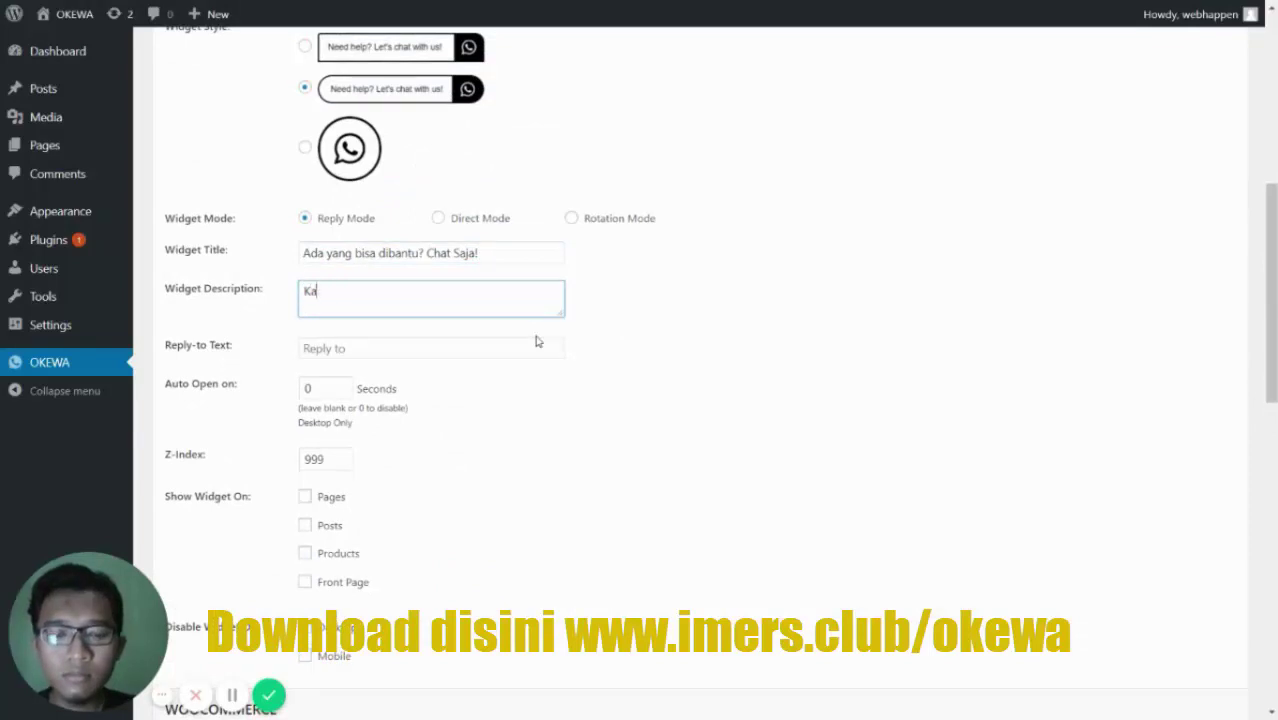
type("mi disini hadir un")
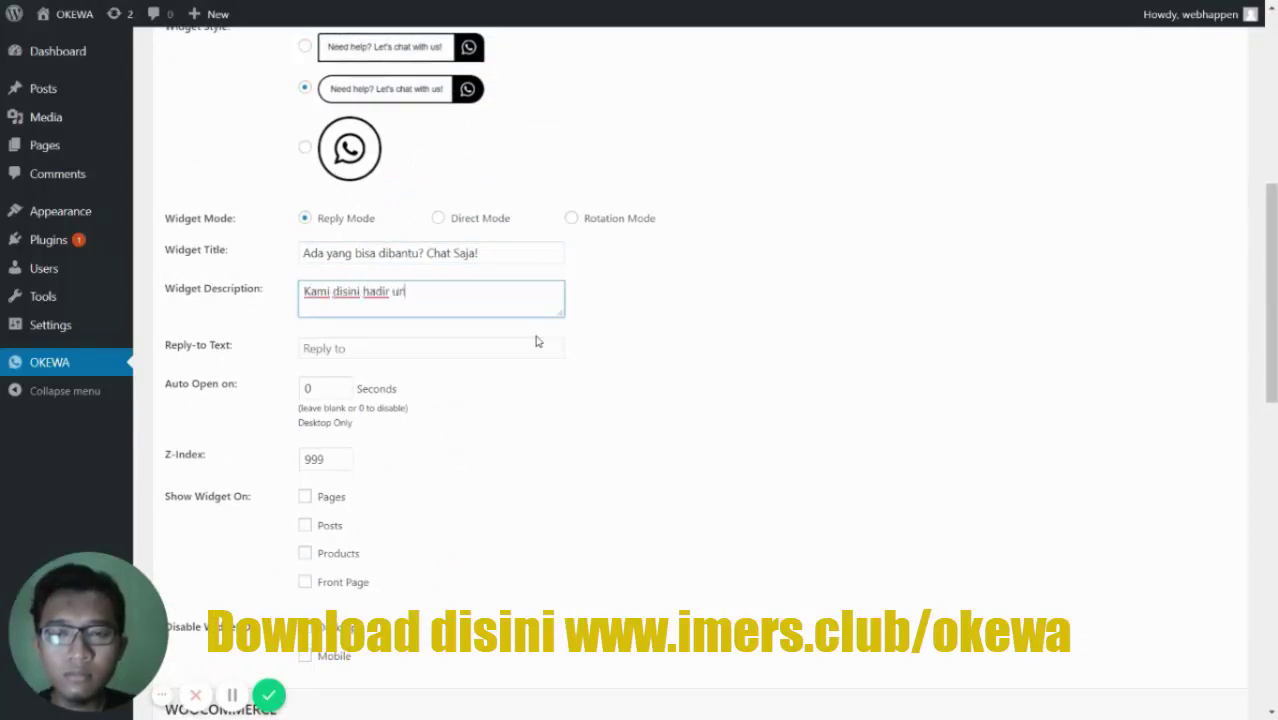
type("tuk membantu anda")
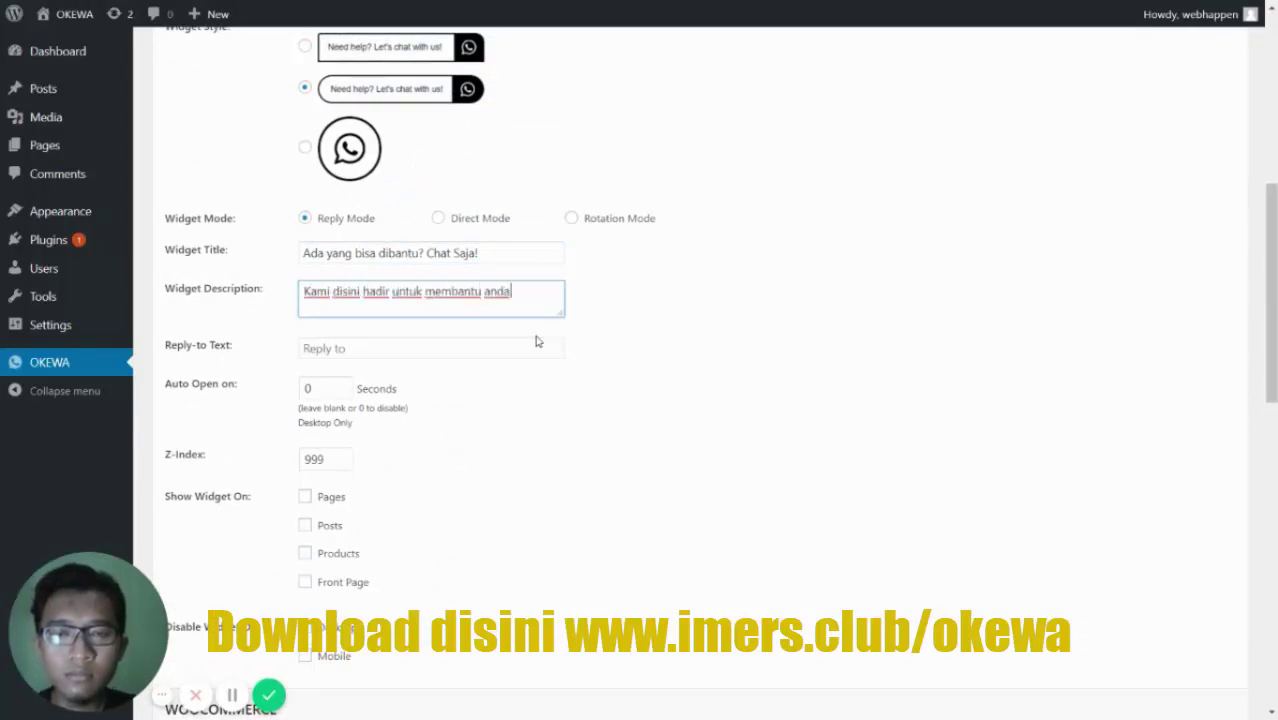
type(". Silahkan pili")
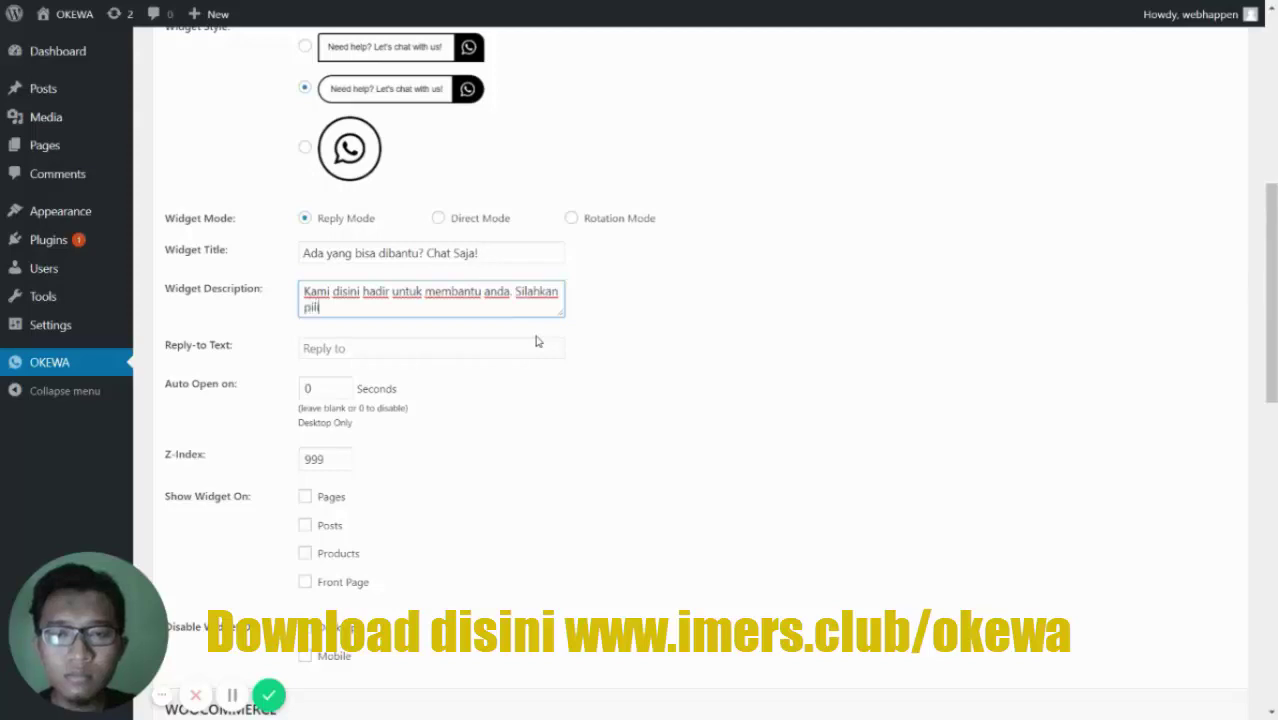
type("h dari CS yang t")
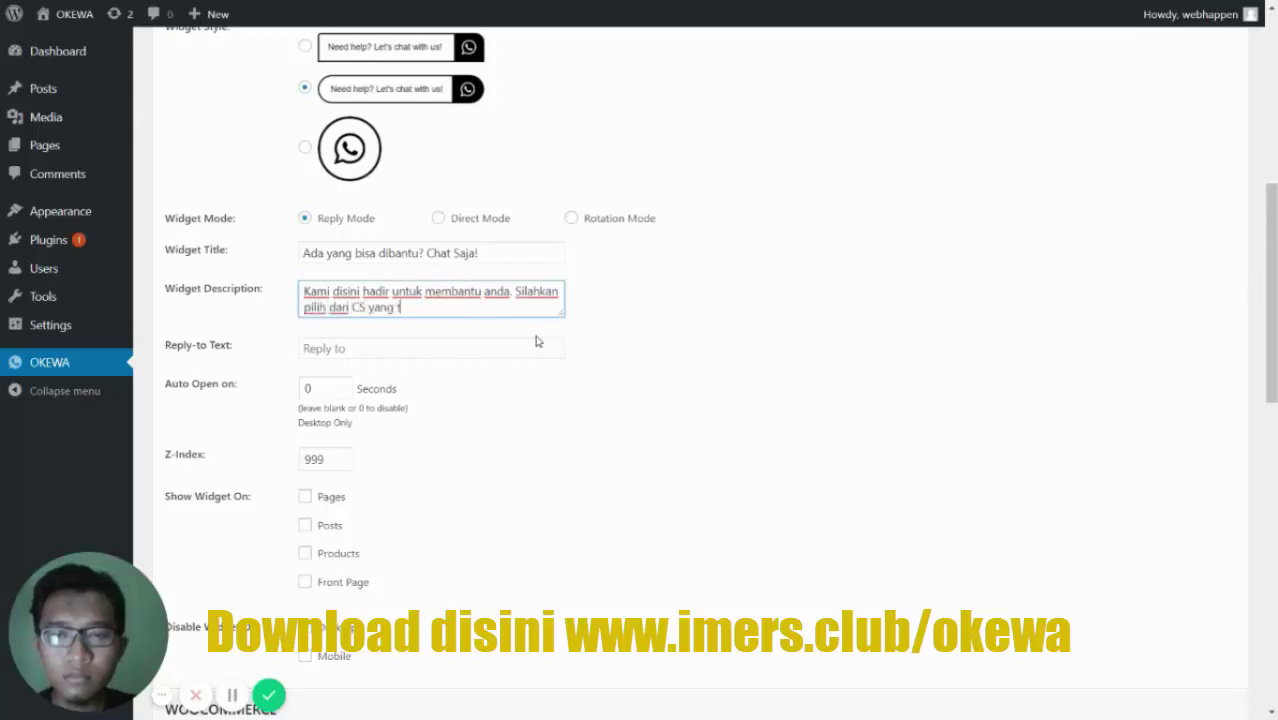
type("ersedia.")
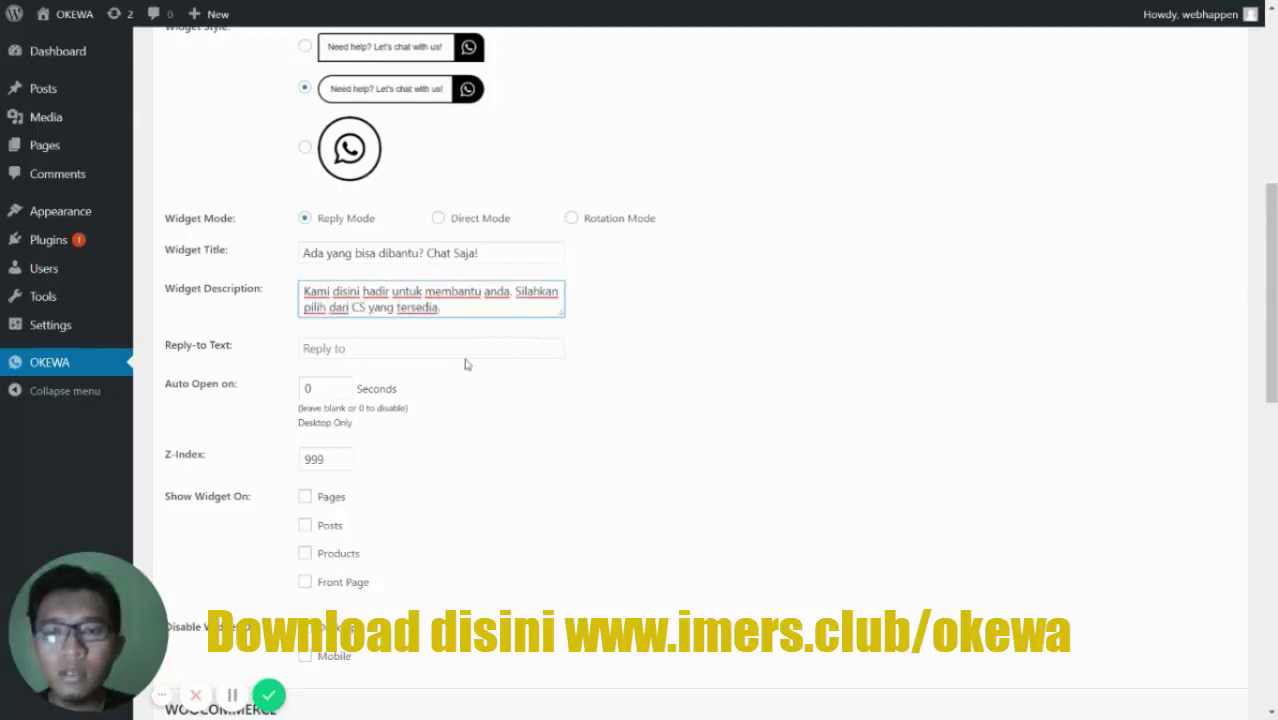
left_click(465, 365)
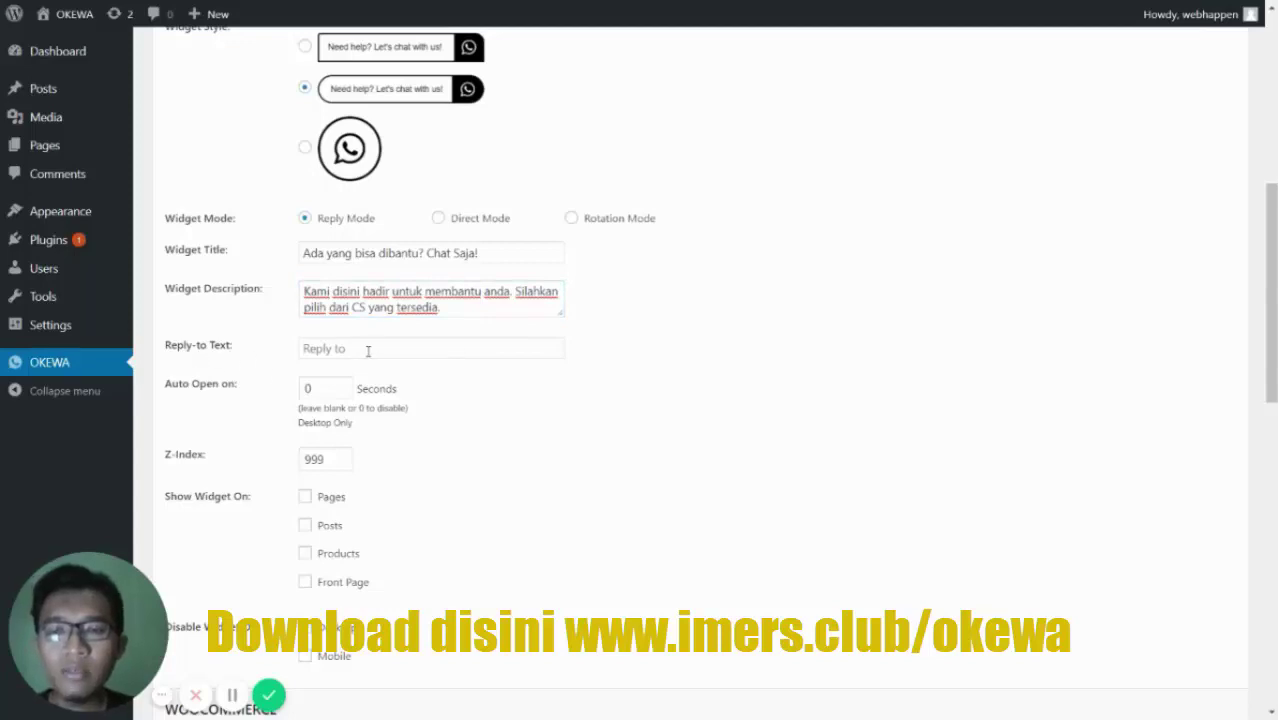
- Set the Reply-to Text to 'Balas ke' and Auto Open to 3 seconds
left_click(368, 351)
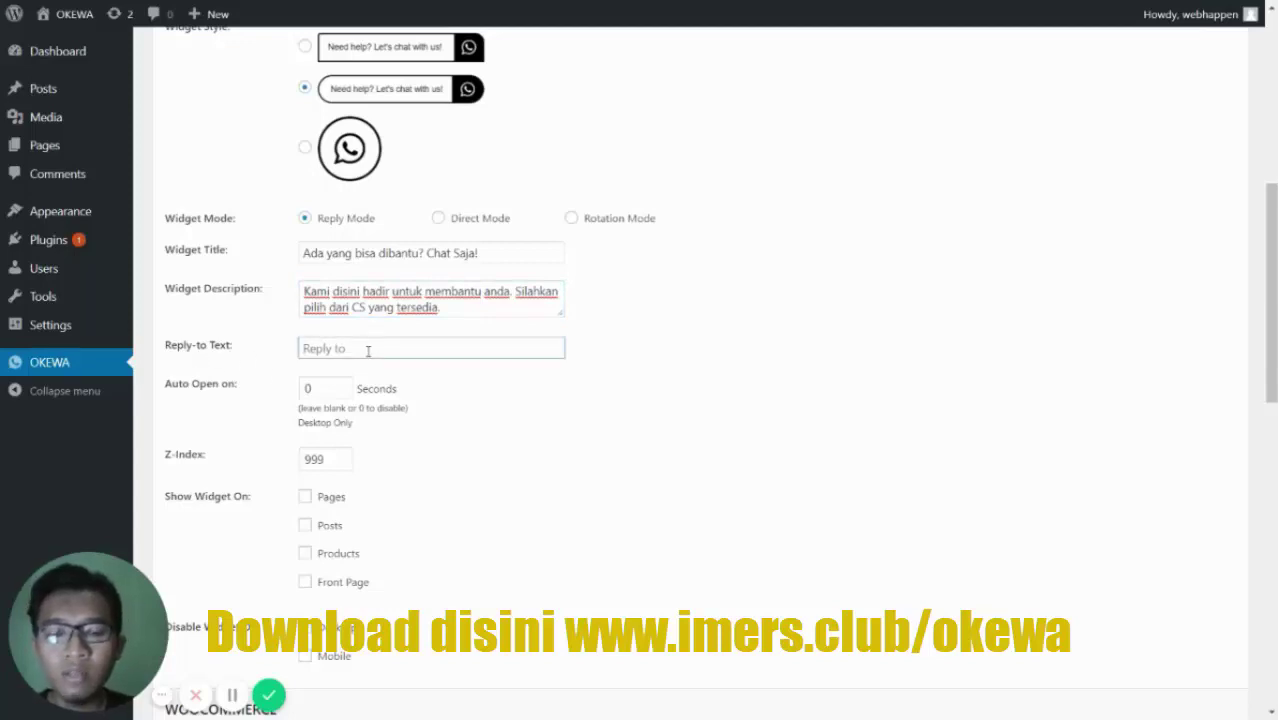
type("Balas ke")
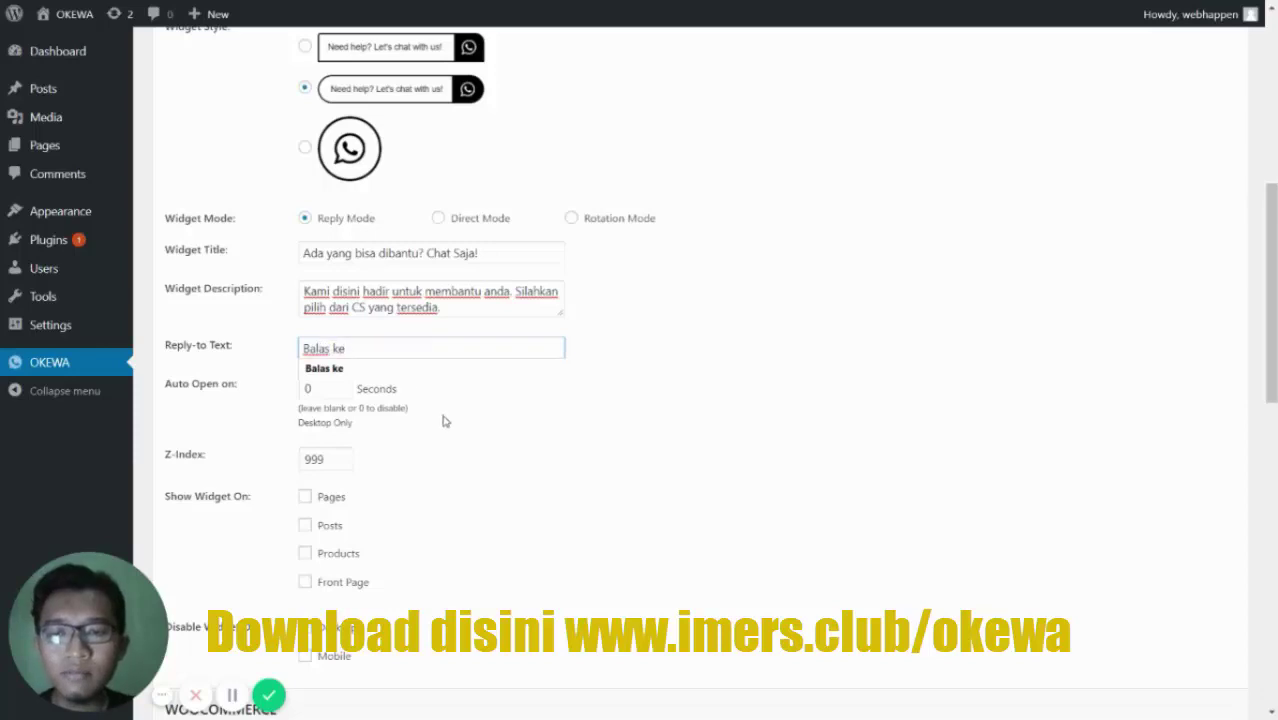
left_click(226, 399)
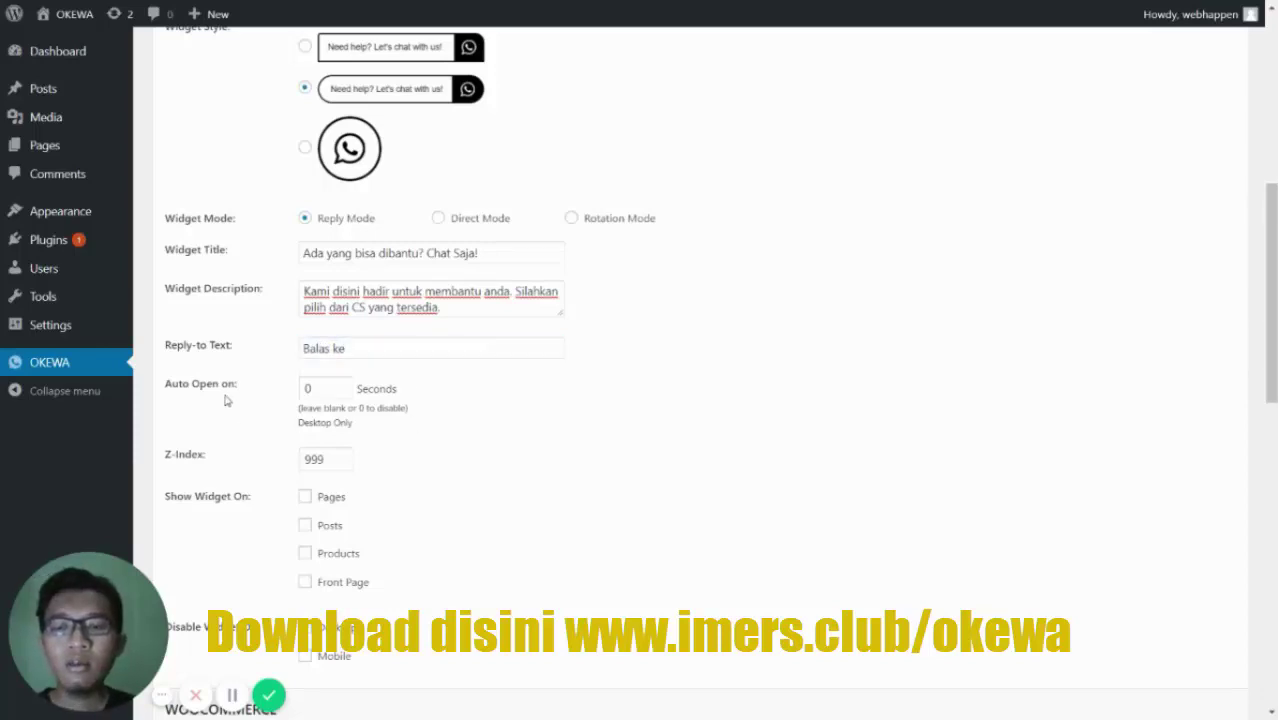
double_click(323, 389)
type("3")
left_click(449, 415)
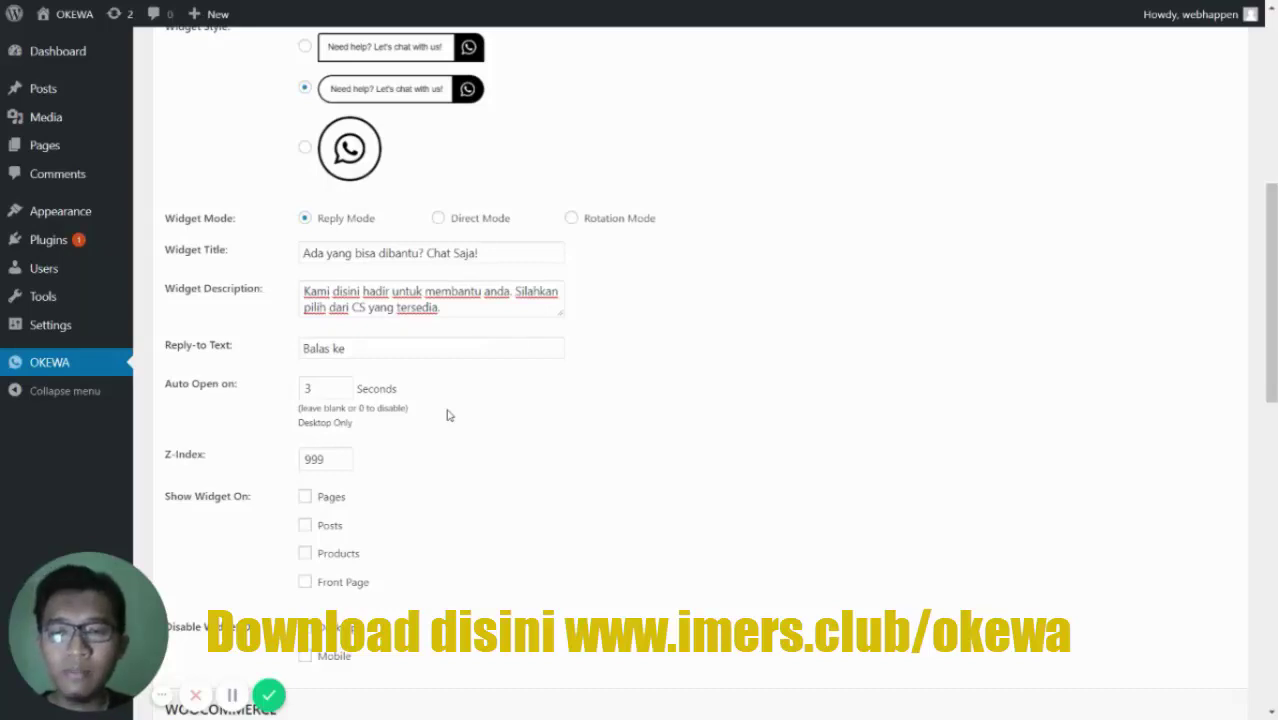
- Raise the widget's Z-Index to 99999
scroll(449, 410, "down", 1)
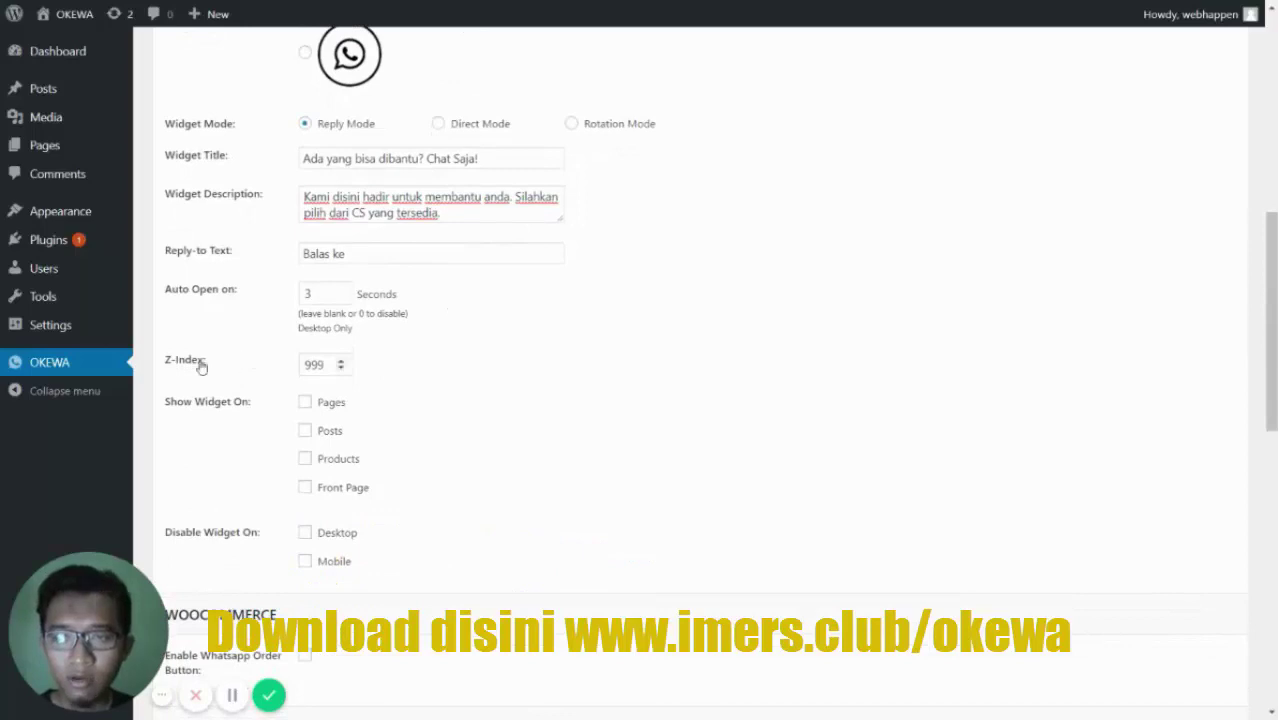
left_click(324, 363)
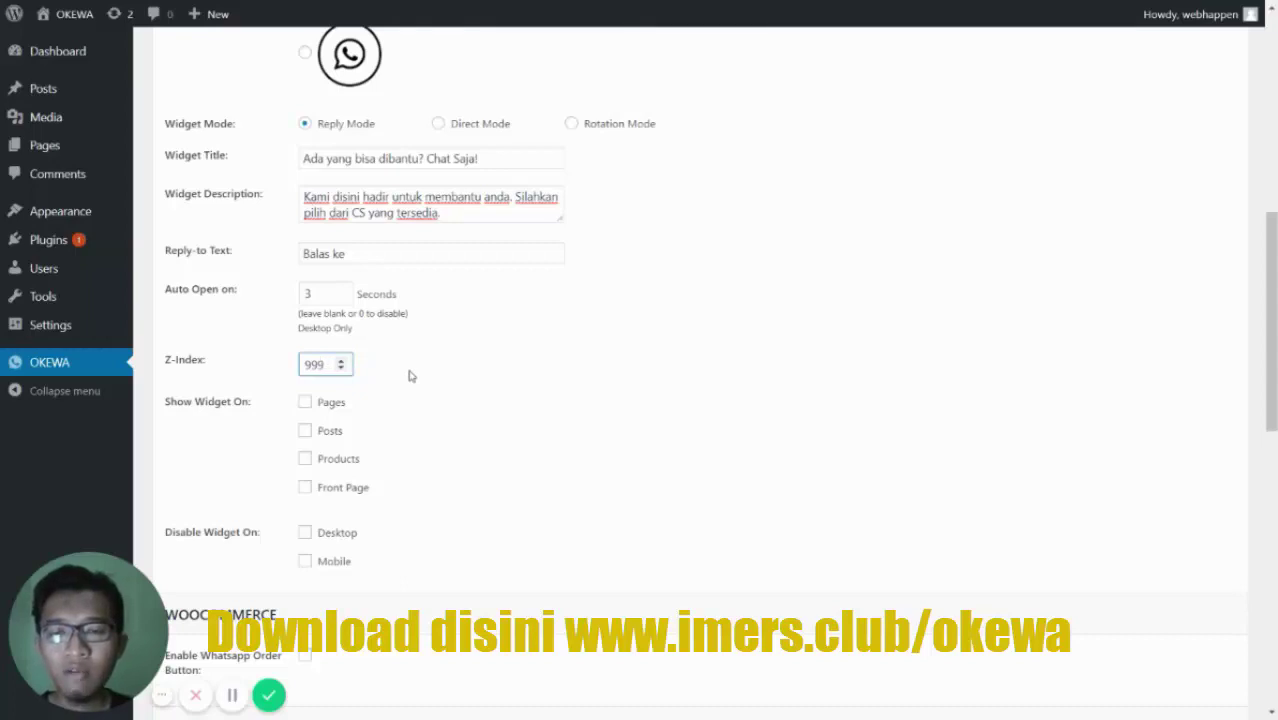
type("99")
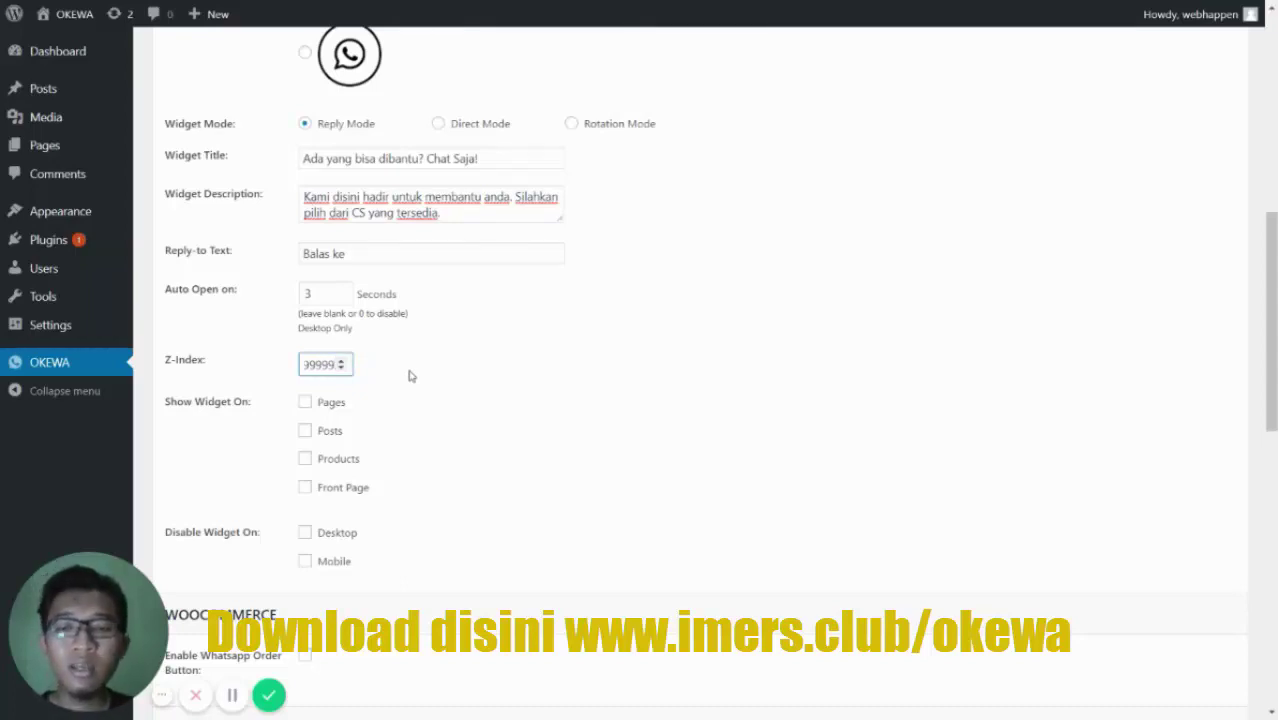
left_click(409, 376)
- Show the chat widget on Pages, Posts, Products and the Front Page
scroll(409, 376, "down", 1)
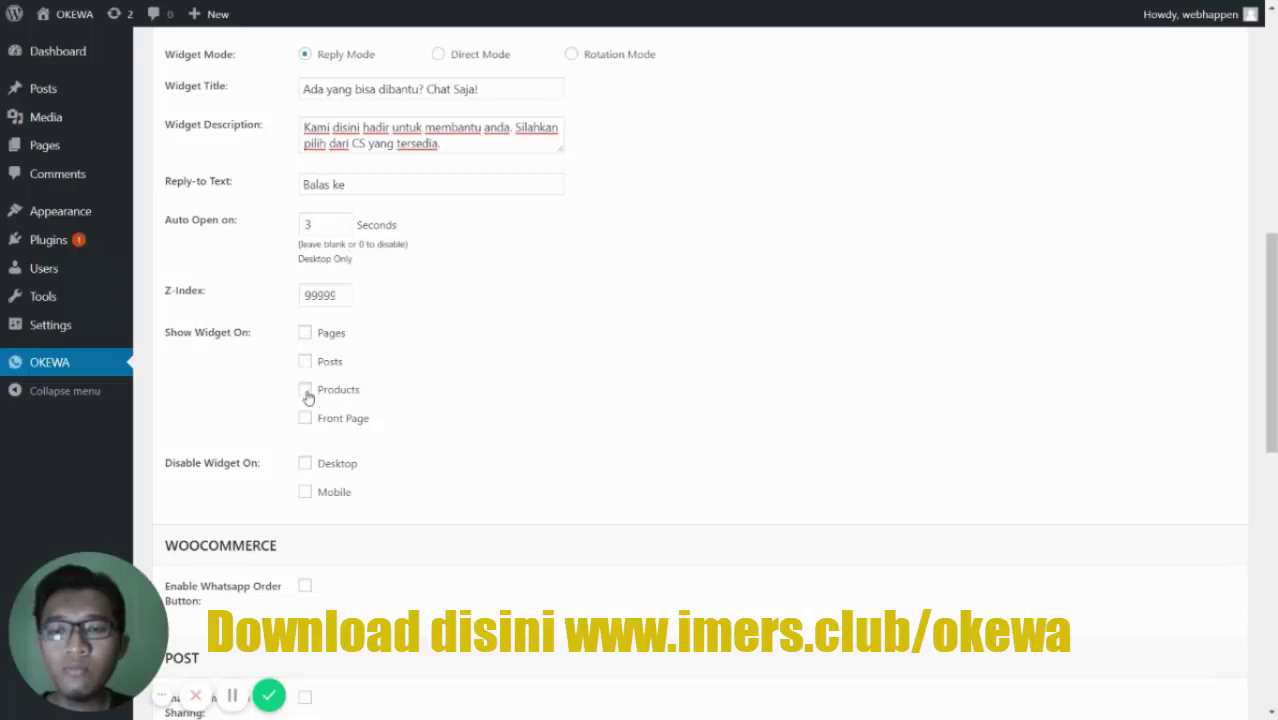
left_click(305, 333)
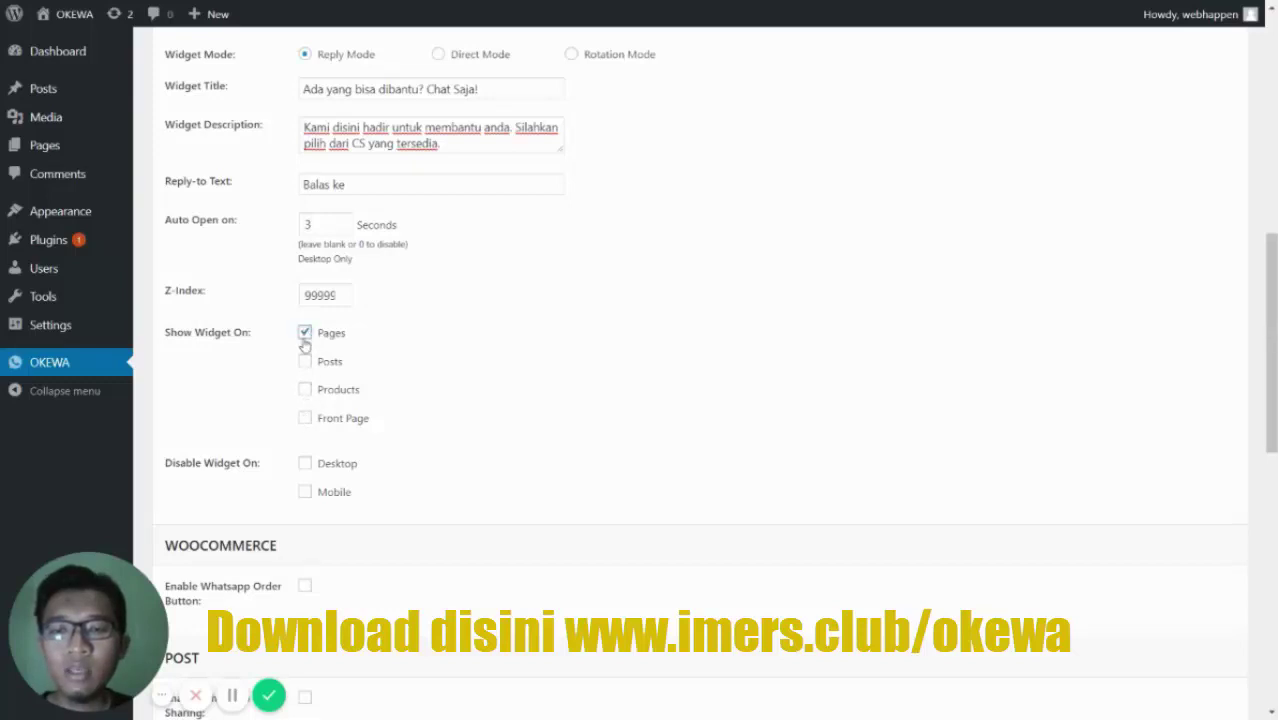
left_click(305, 361)
left_click(305, 389)
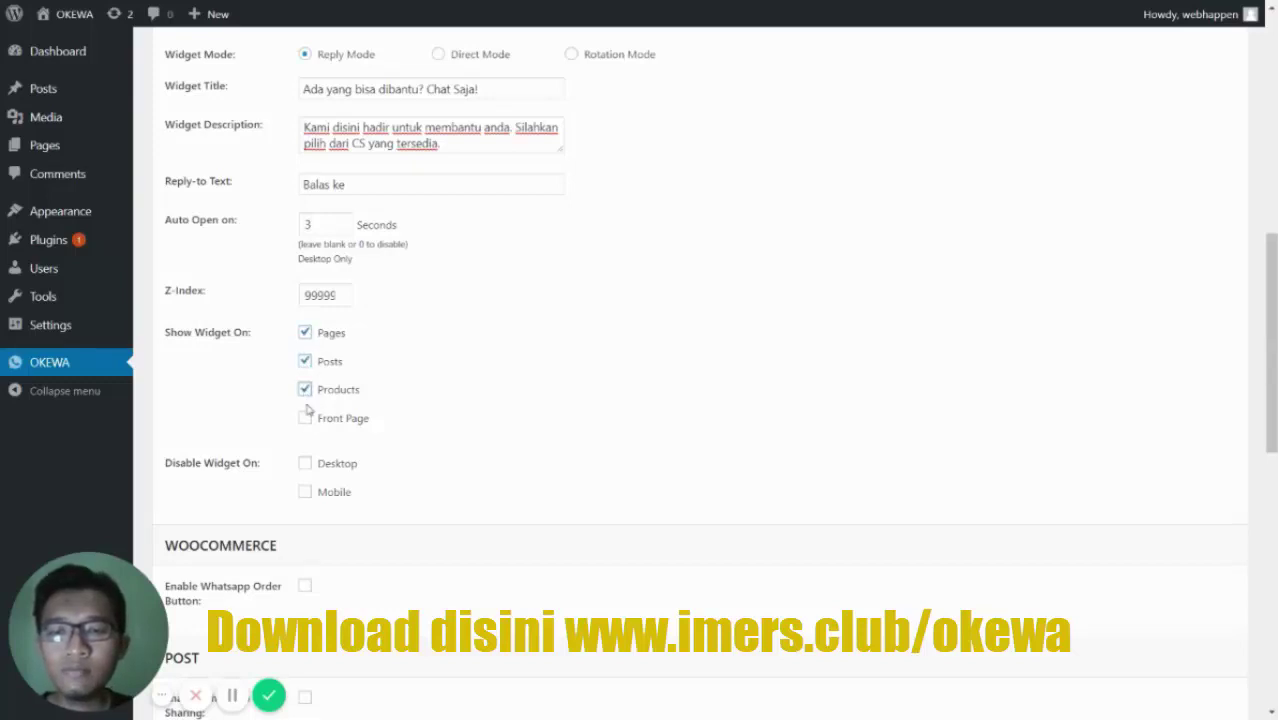
left_click(305, 418)
scroll(257, 400, "down", 2)
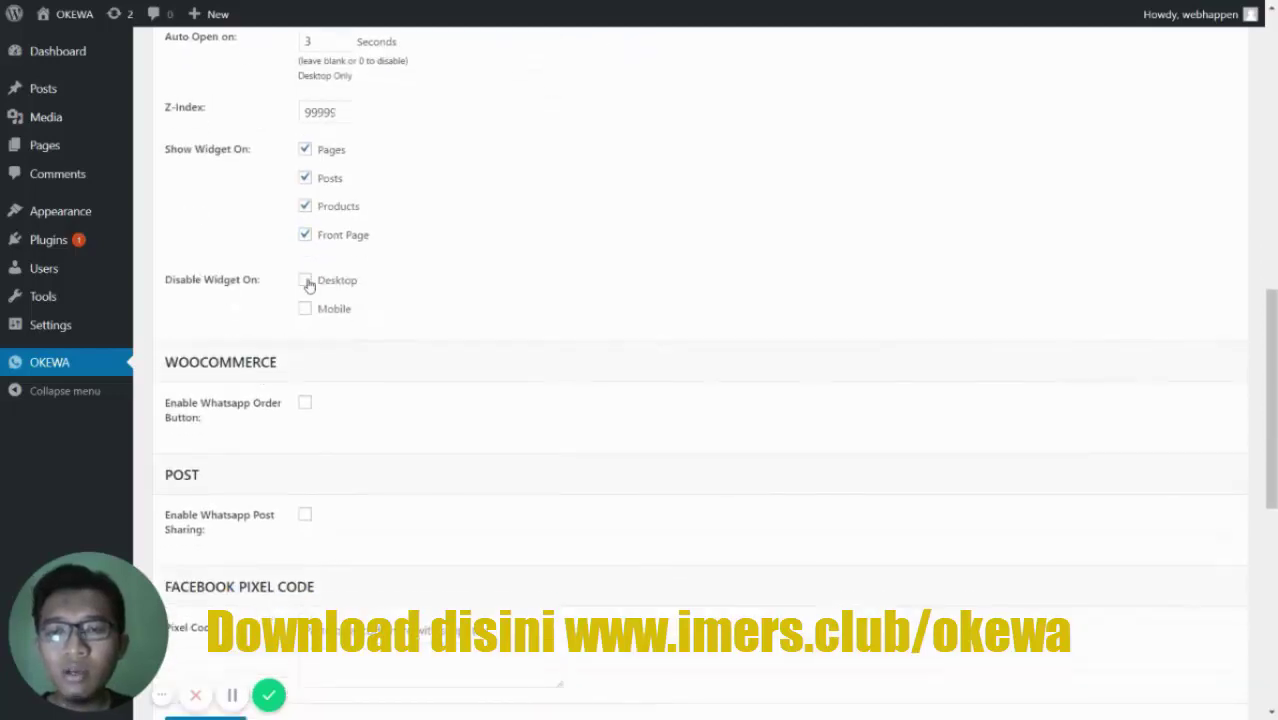
scroll(235, 337, "down", 2)
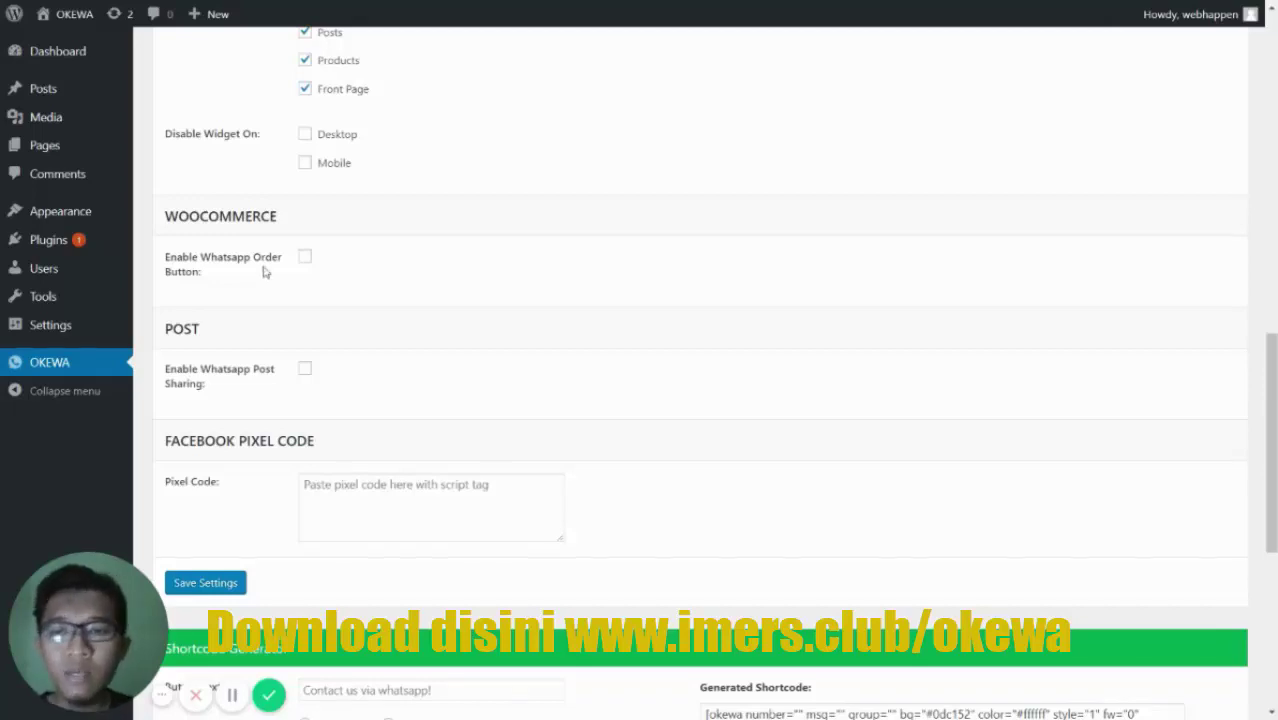
- Enable the WhatsApp Order Button with the destination WhatsApp number and default button text
left_click(306, 258)
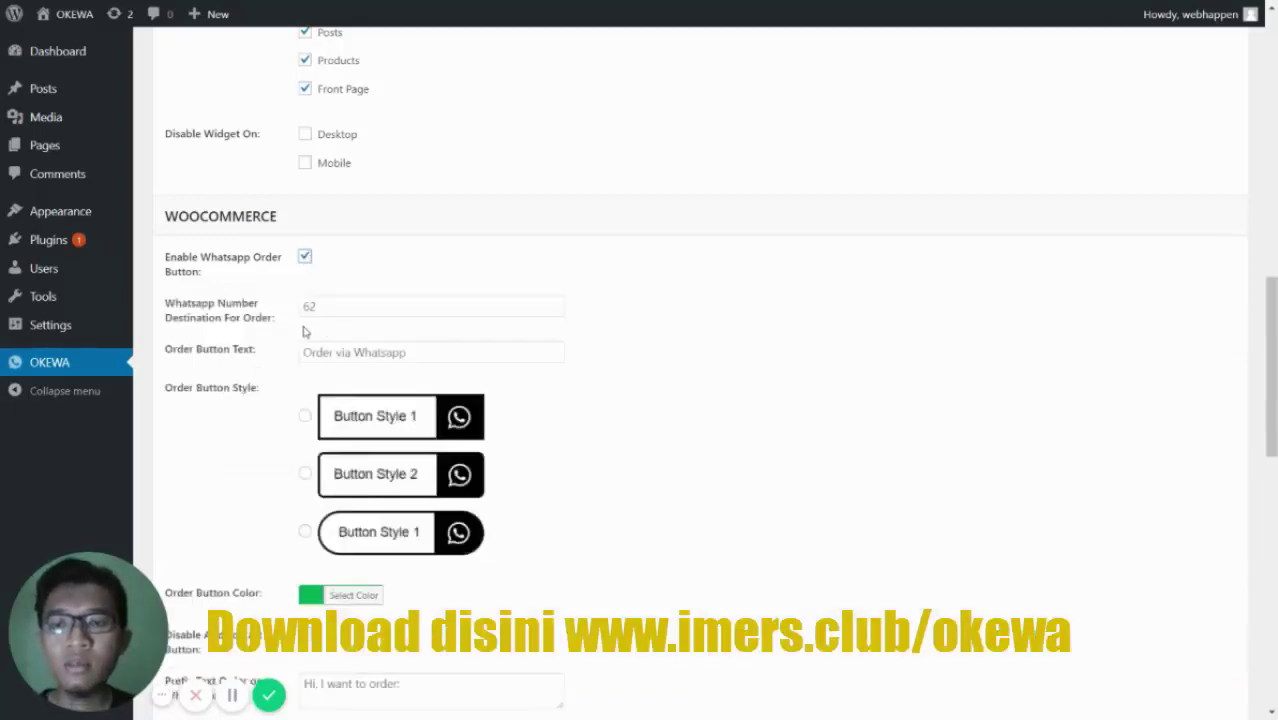
left_click(324, 303)
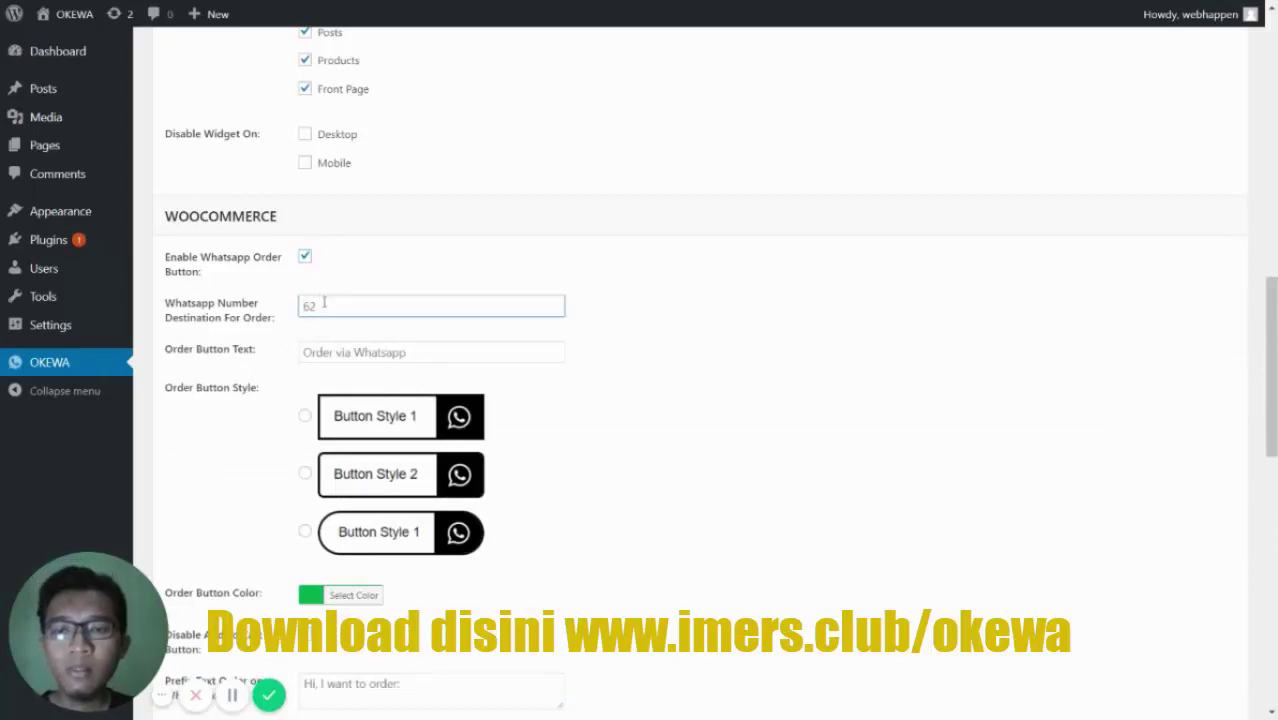
type("6282")
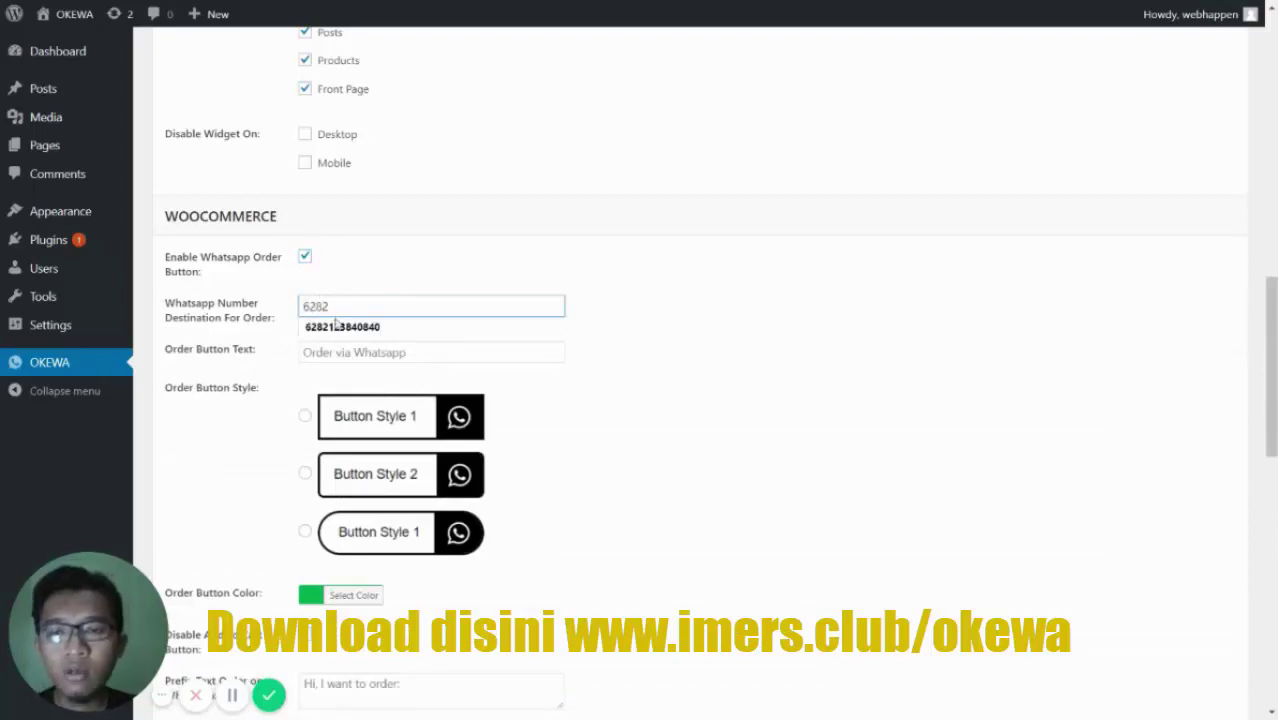
left_click(338, 326)
left_click(350, 350)
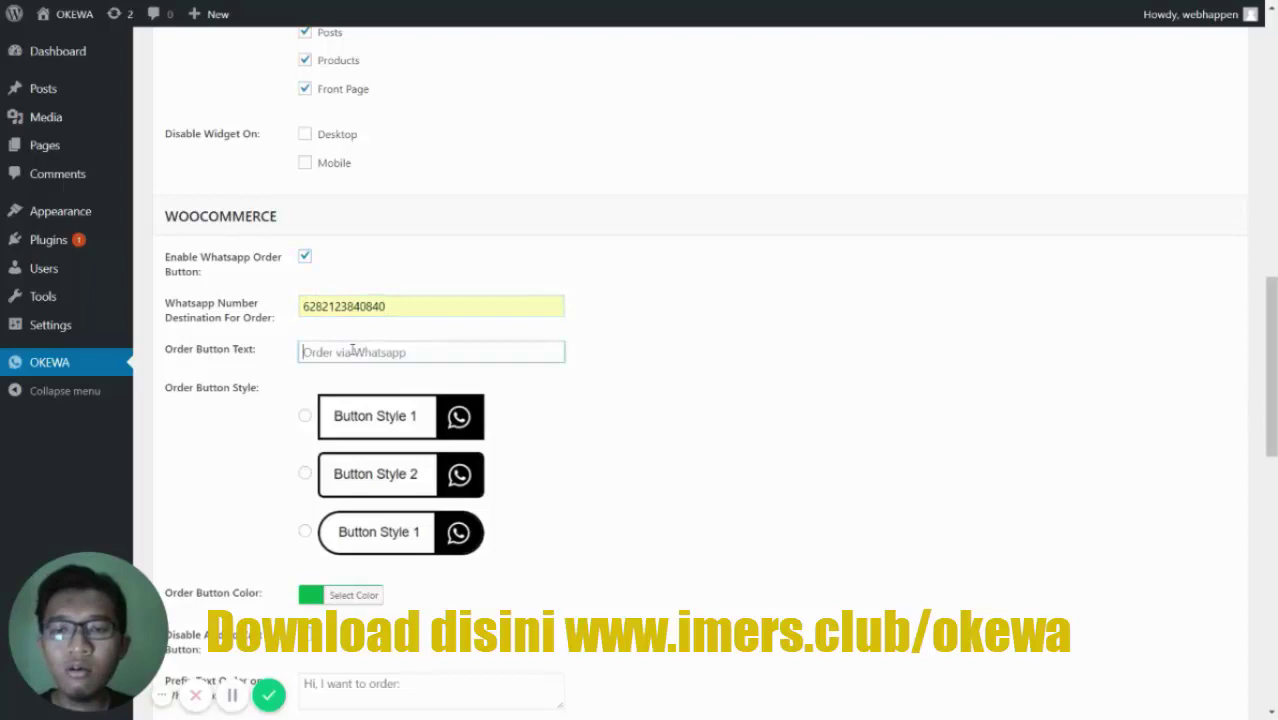
left_click(233, 440)
scroll(233, 440, "down", 1)
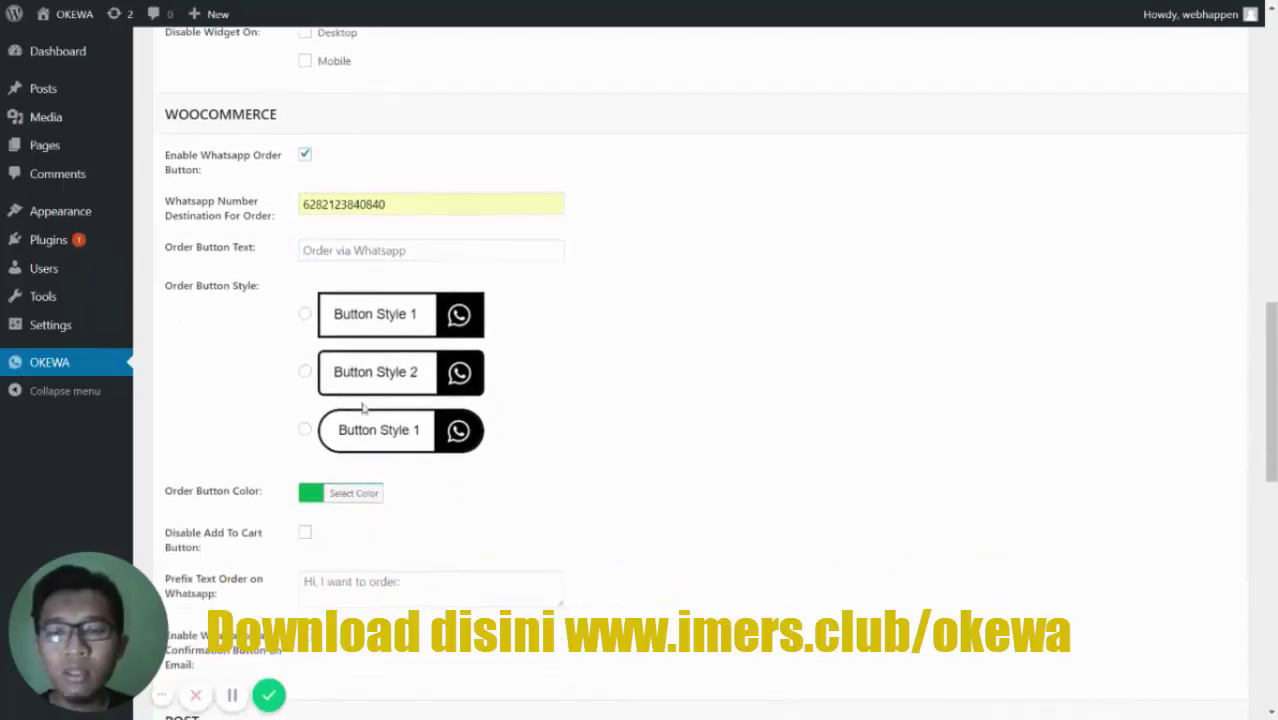
scroll(294, 540, "down", 2)
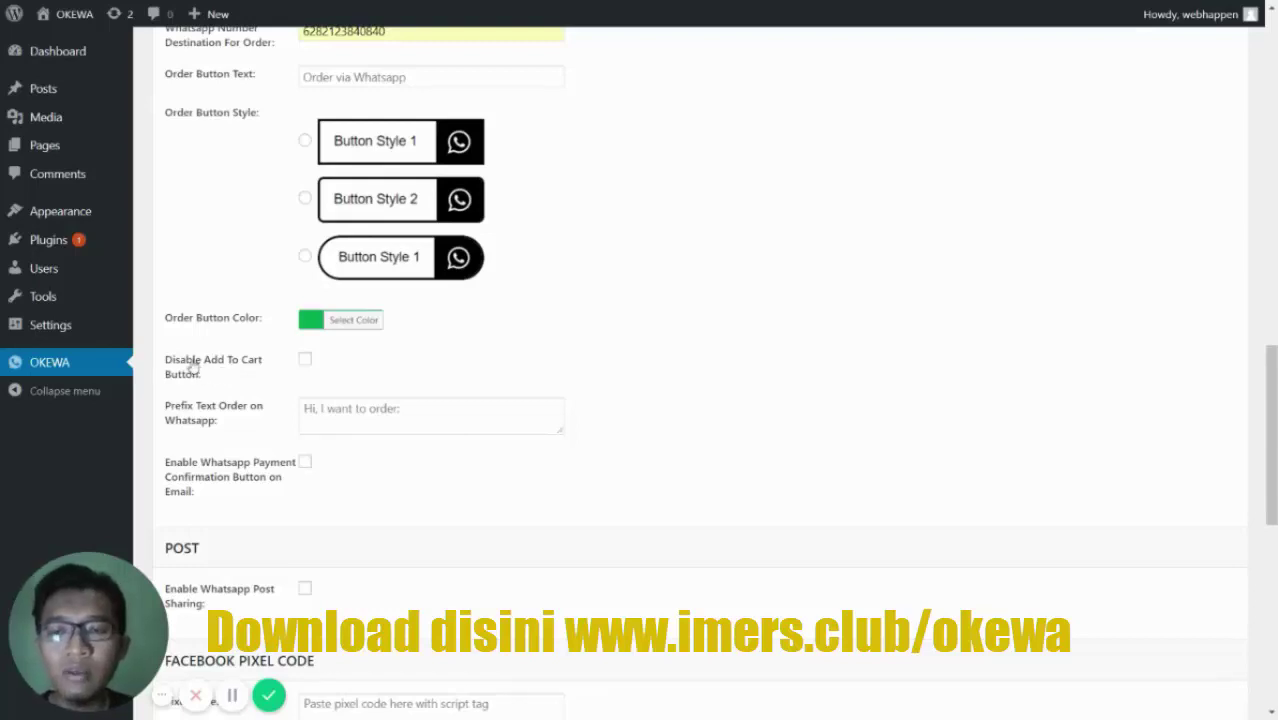
- Disable the Add To Cart button and enable WhatsApp payment confirmation on email
left_click(307, 362)
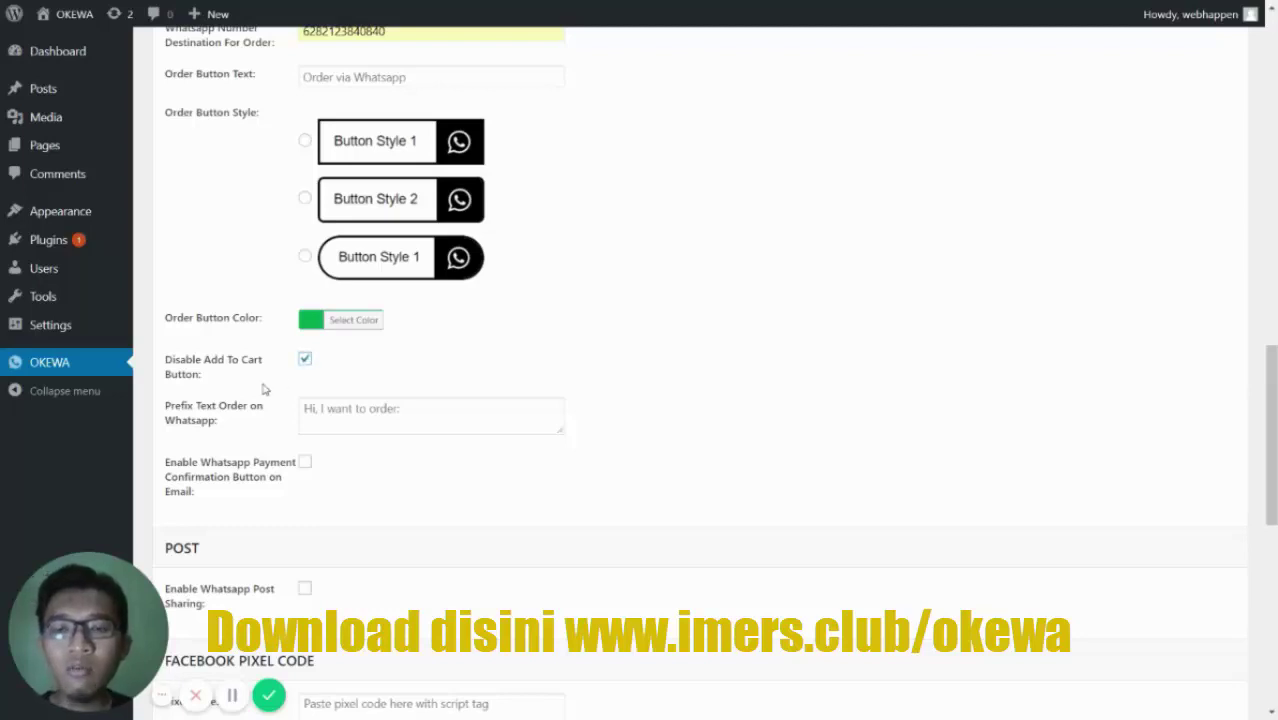
scroll(264, 388, "down", 1)
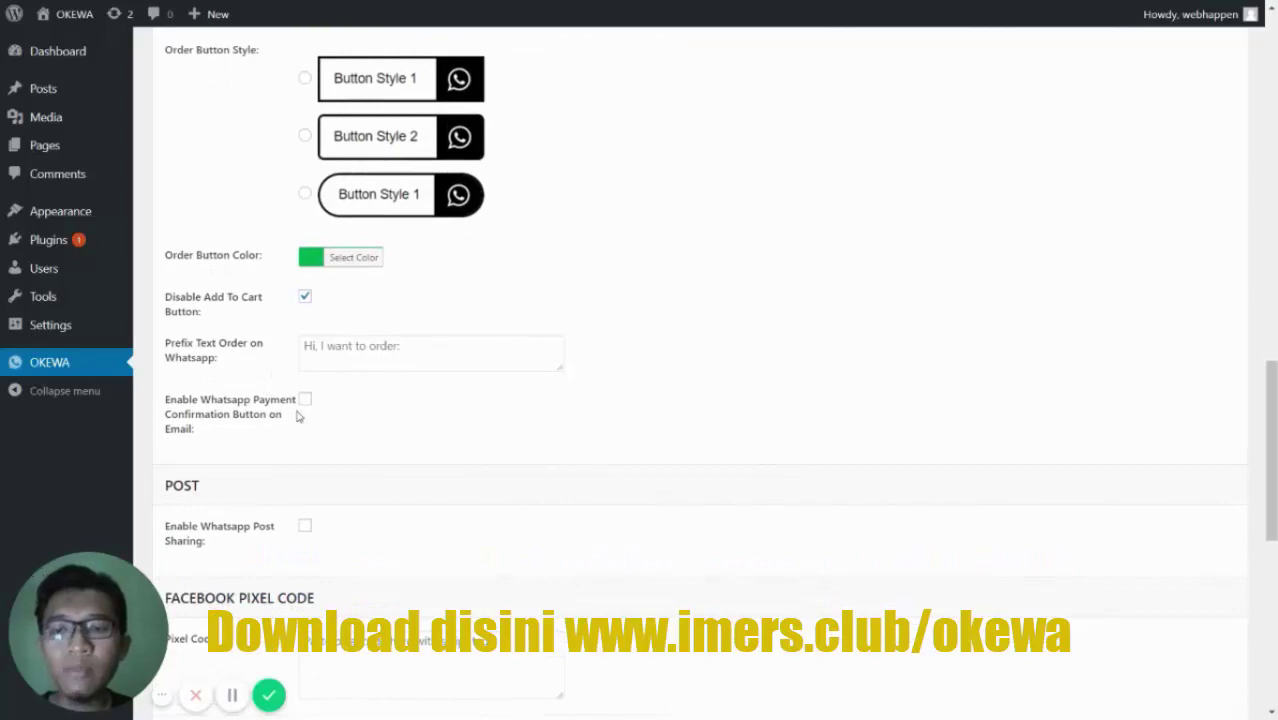
left_click(304, 400)
scroll(266, 426, "down", 1)
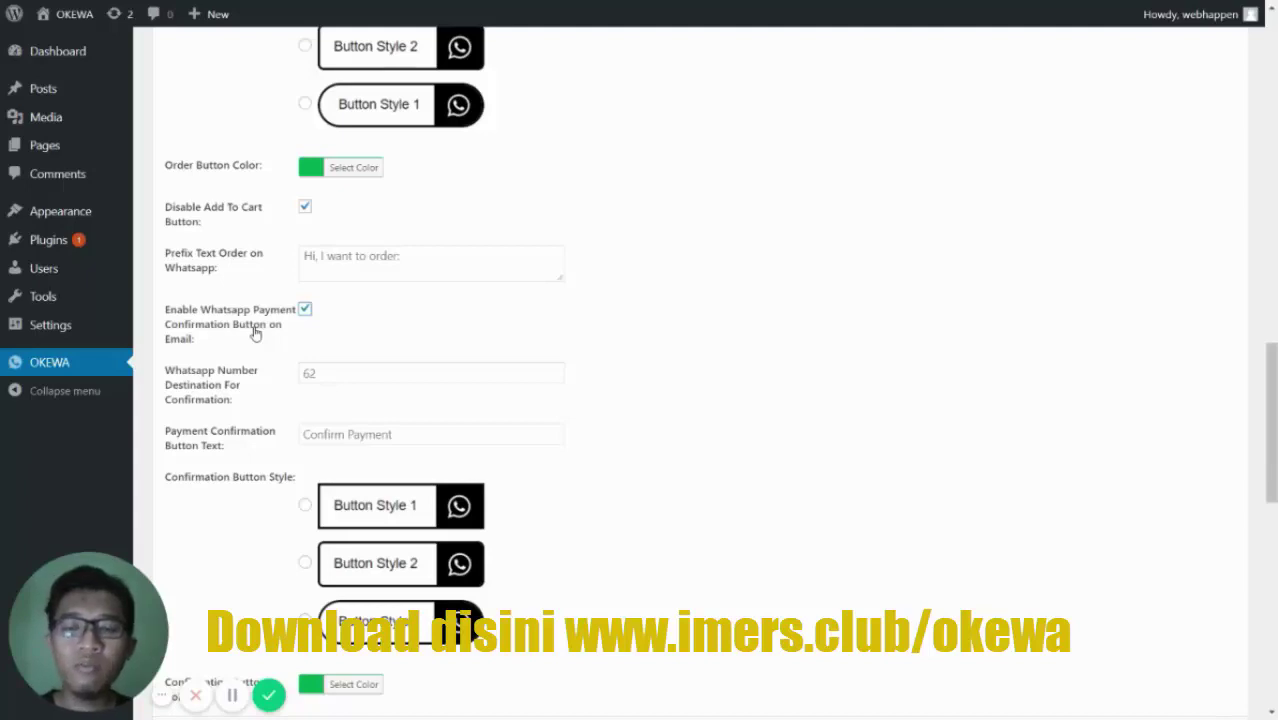
scroll(255, 333, "down", 1)
scroll(271, 373, "down", 1)
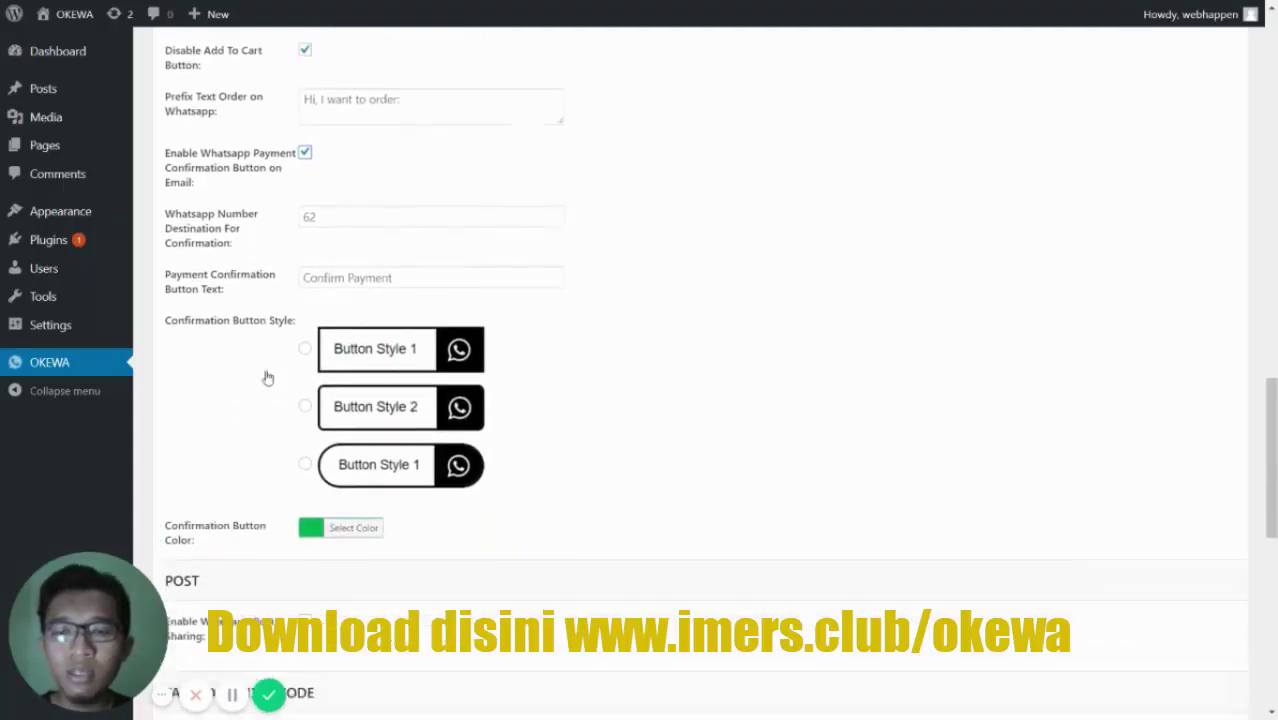
scroll(300, 460, "down", 1)
scroll(295, 460, "up", 4)
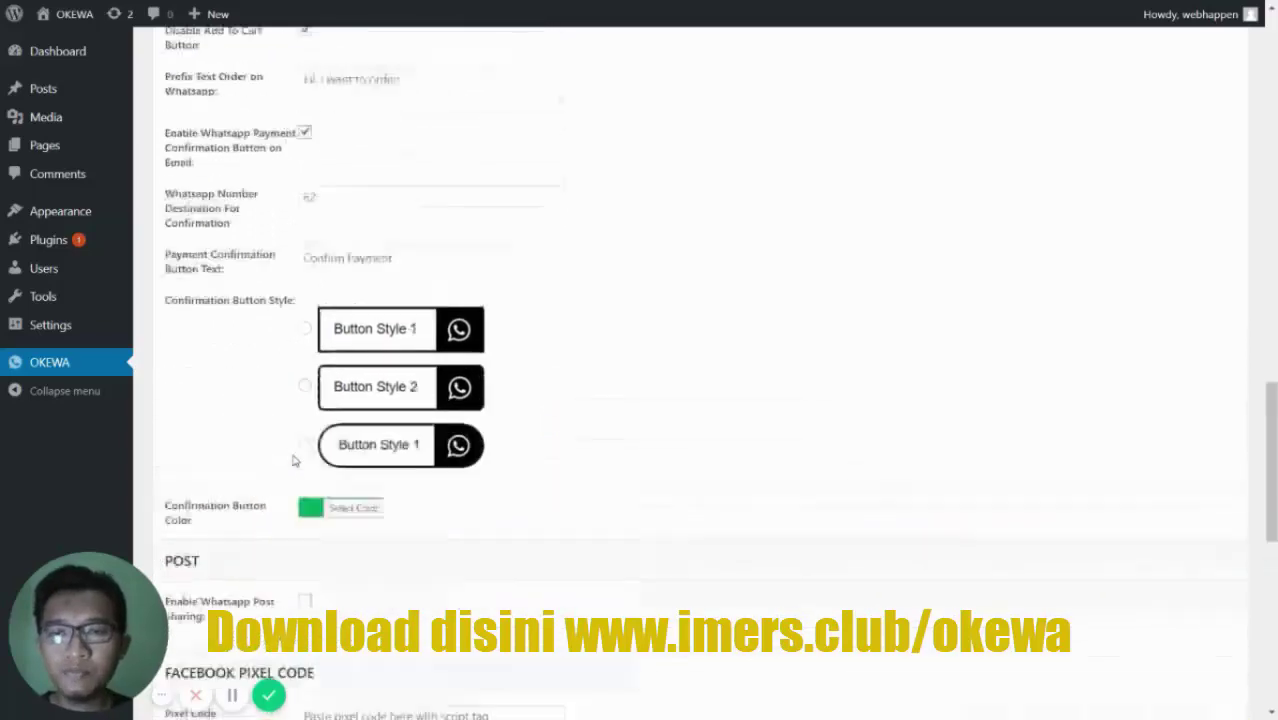
scroll(285, 342, "up", 2)
scroll(280, 330, "down", 8)
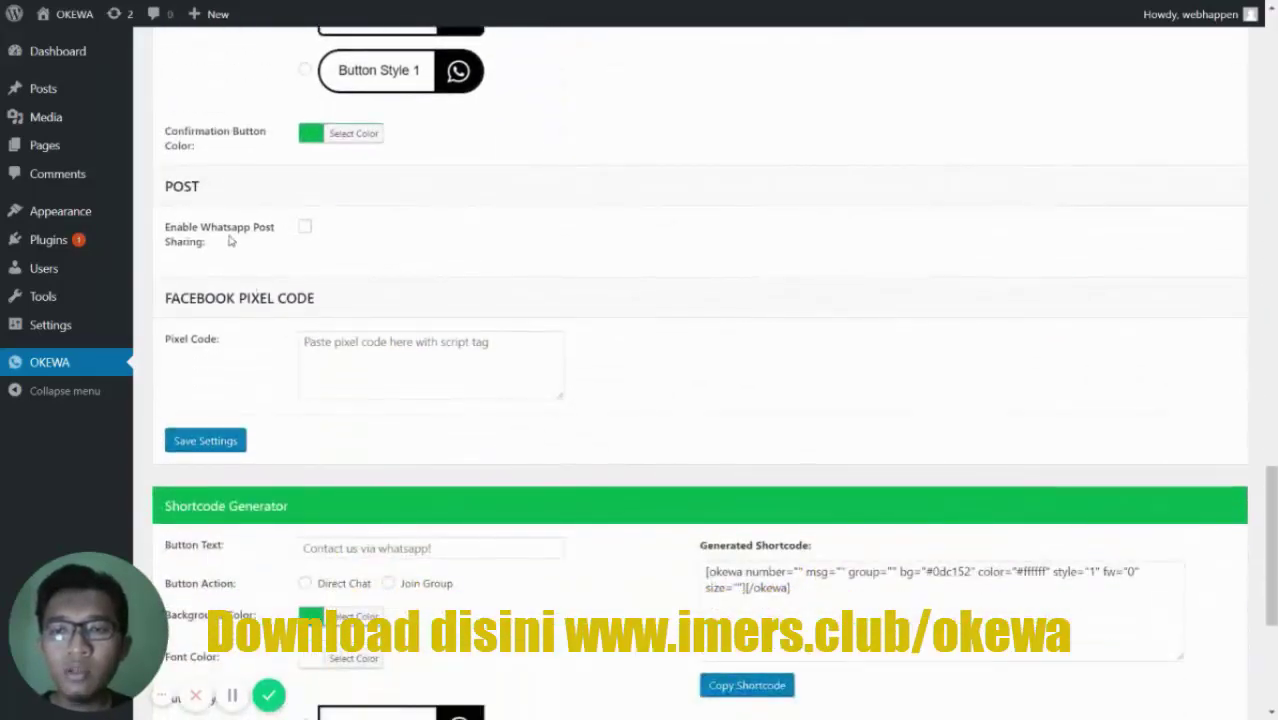
- Enable WhatsApp post sharing, leaving the Facebook Pixel Code box empty
left_click(304, 227)
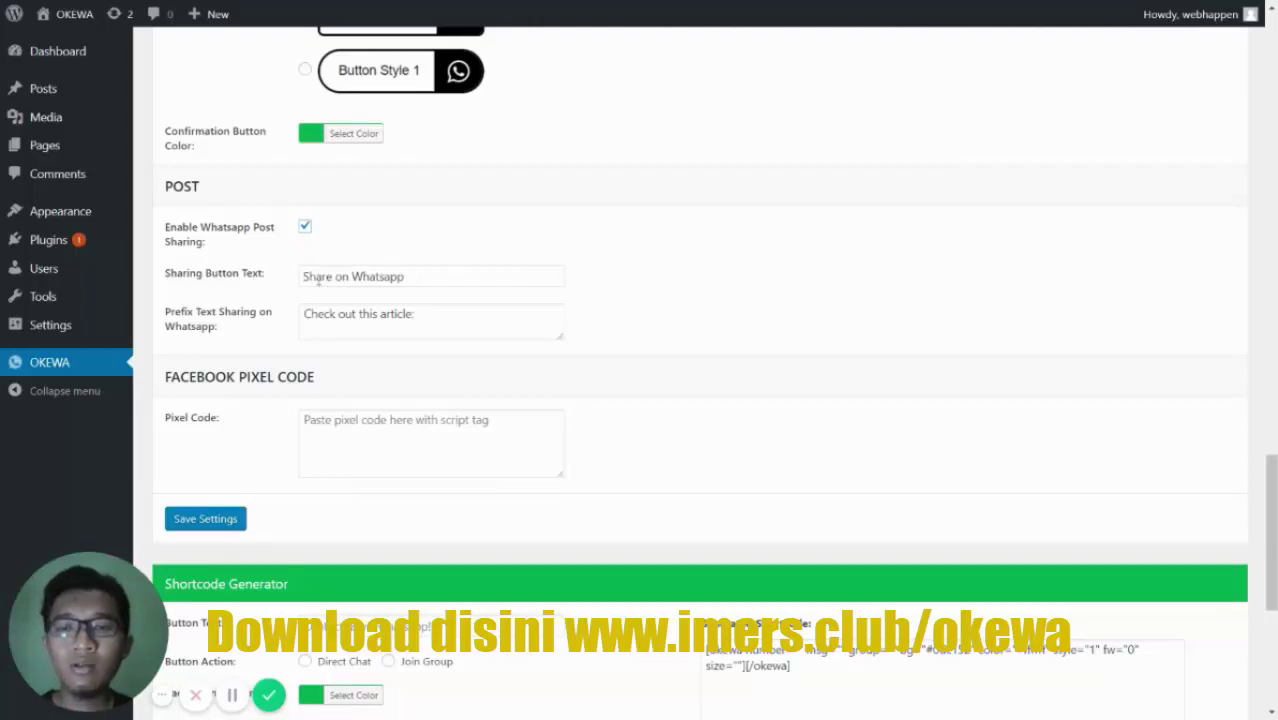
scroll(316, 280, "down", 2)
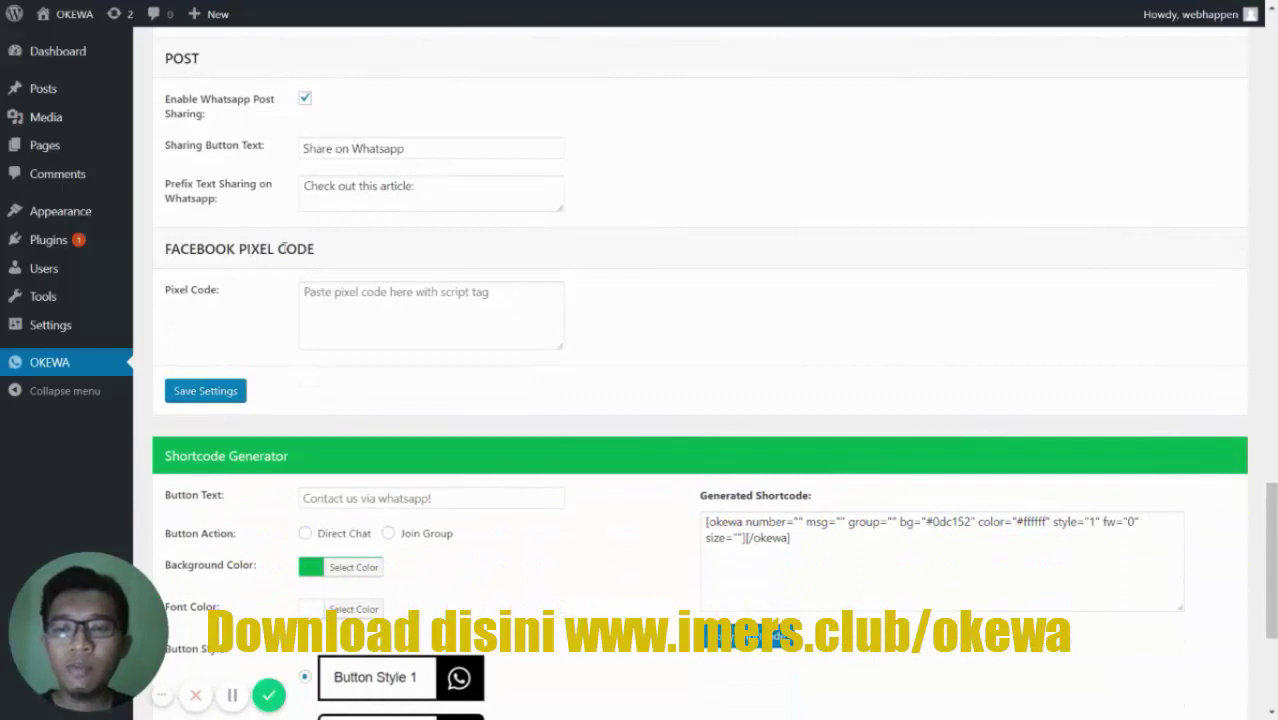
left_click(321, 302)
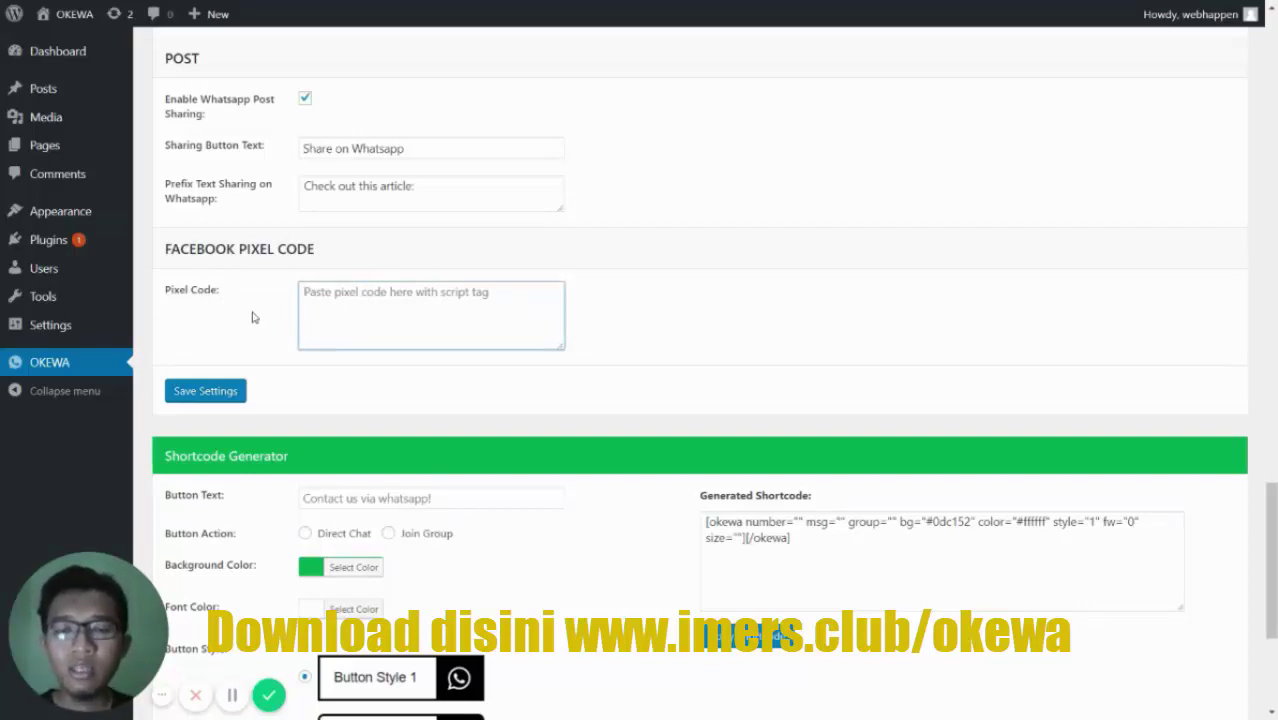
left_click(239, 280)
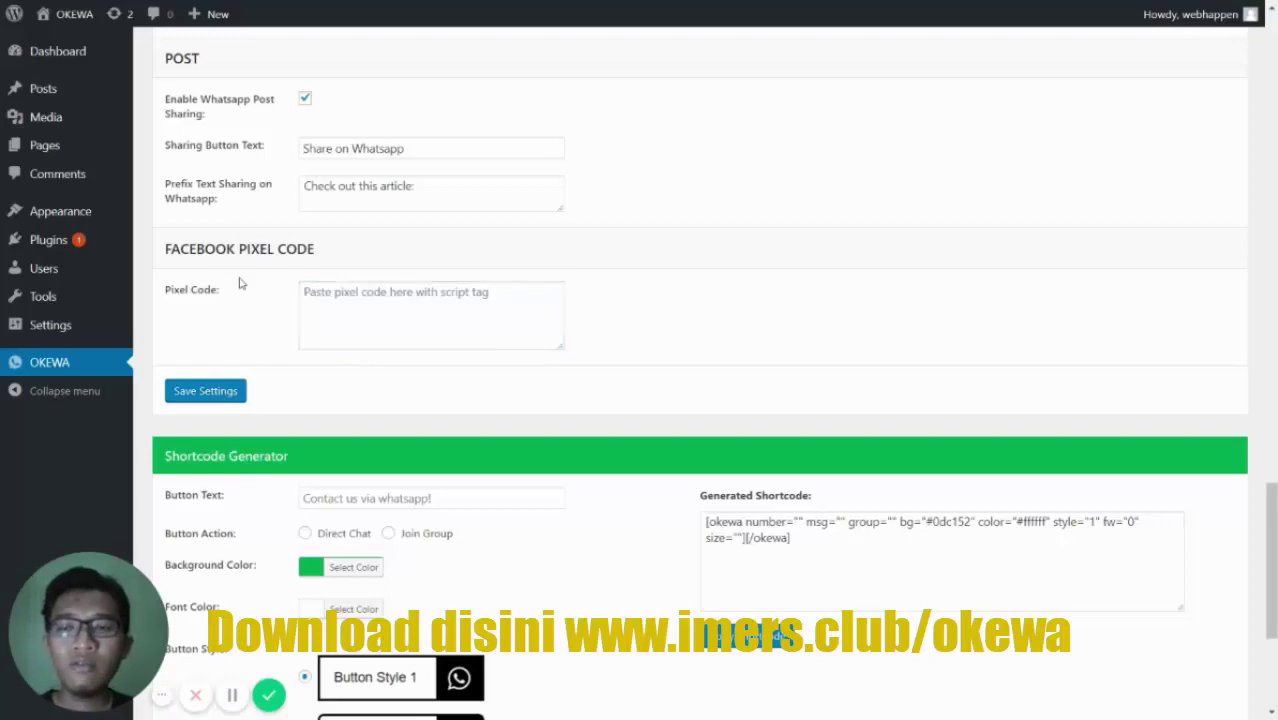
scroll(242, 296, "up", 2)
- Turn off WhatsApp post sharing and the WooCommerce order button, then save the OKEWA settings
left_click(305, 272)
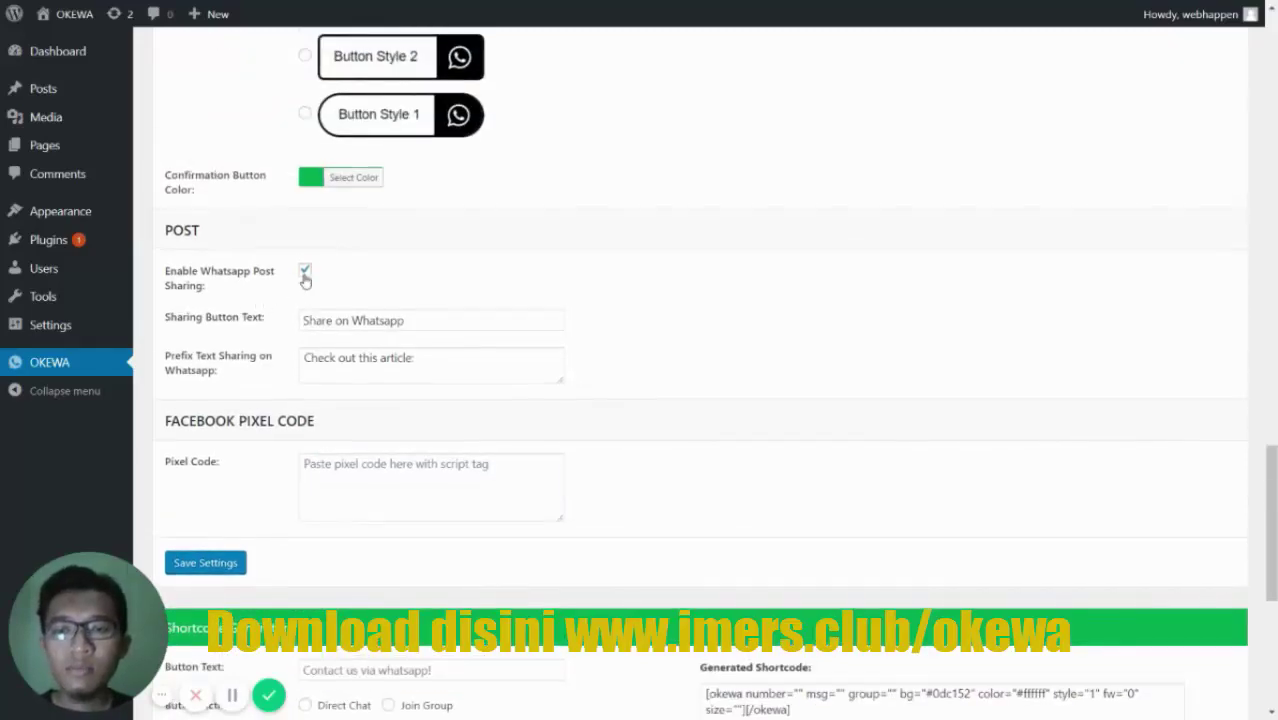
scroll(306, 293, "up", 10)
scroll(308, 296, "up", 2)
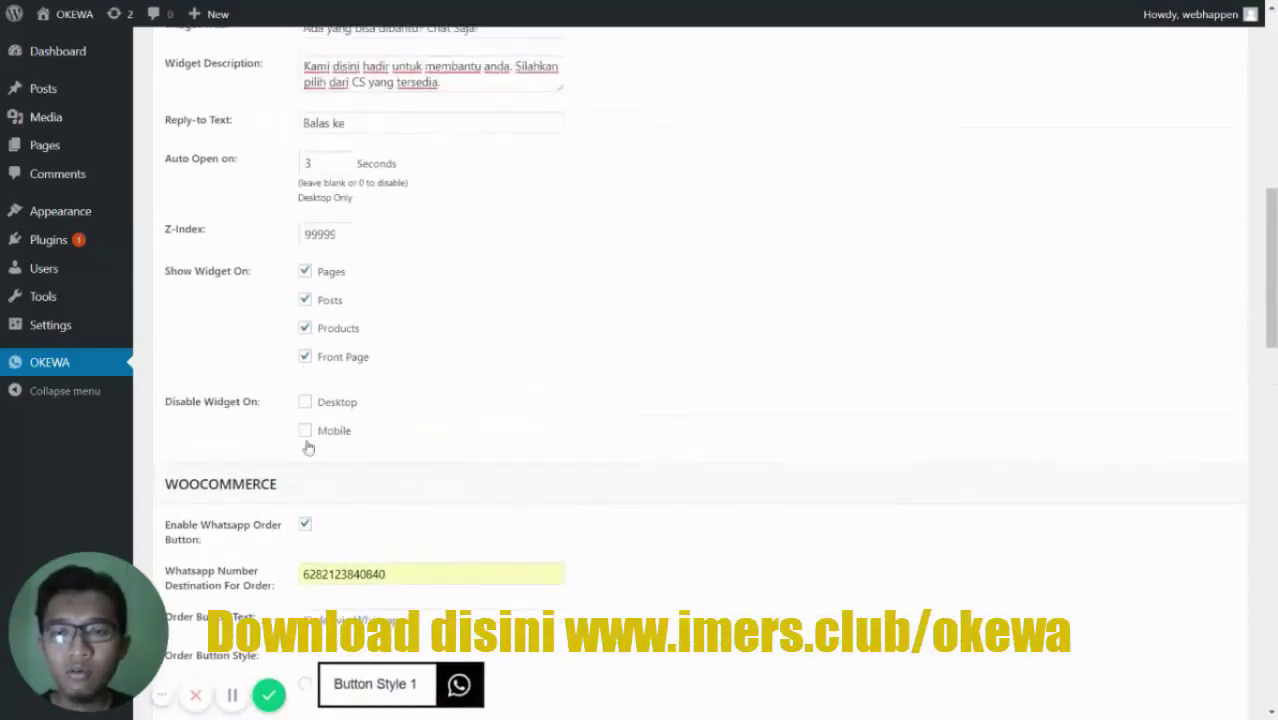
left_click(306, 525)
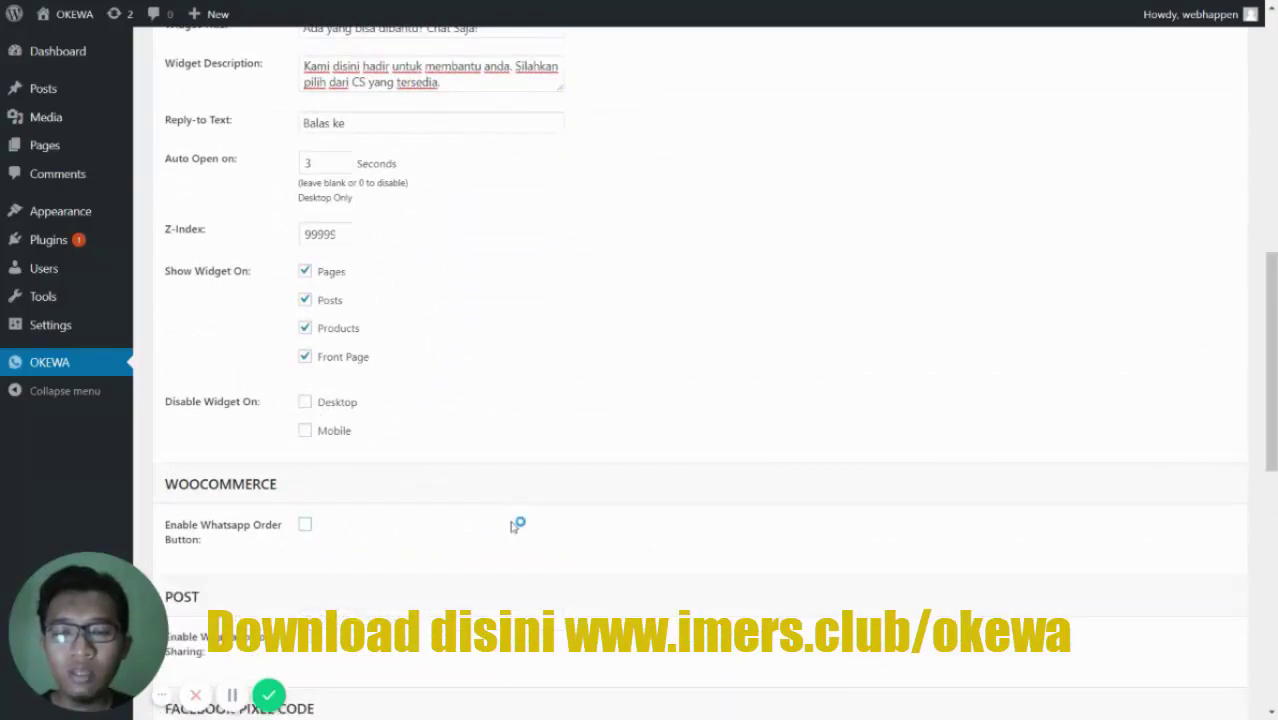
scroll(516, 526, "down", 4)
left_click(205, 490)
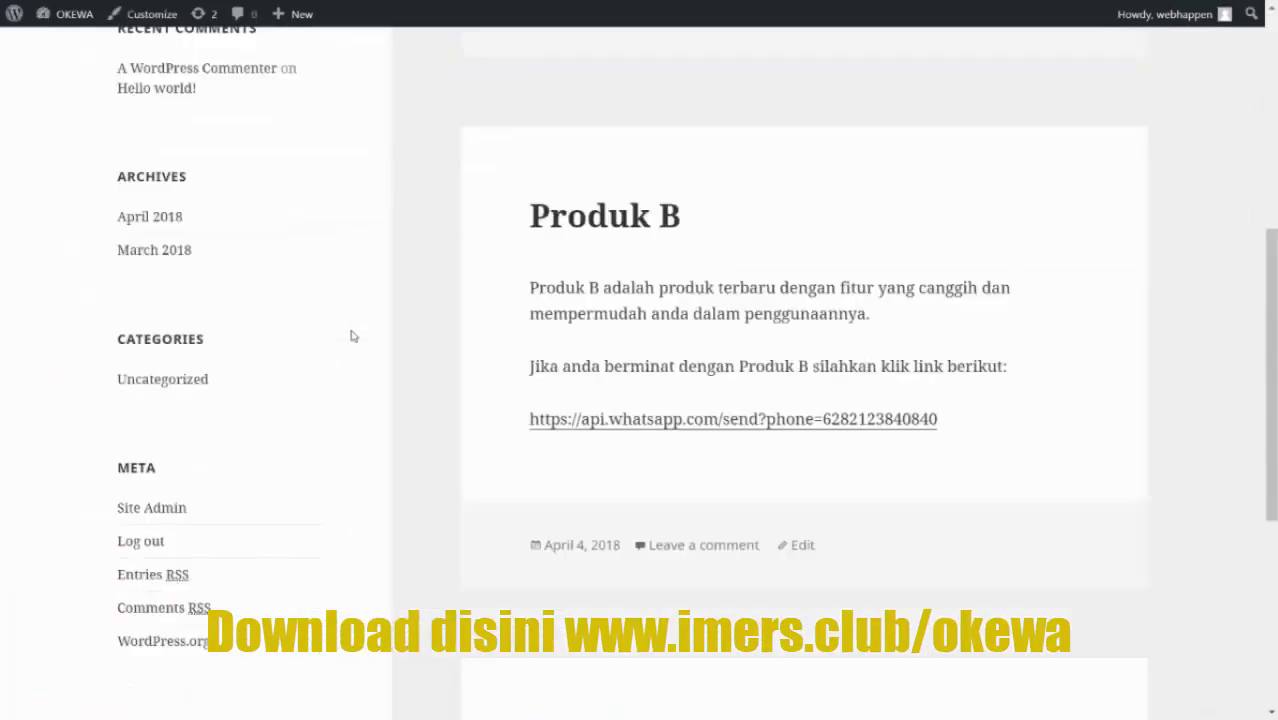
- Load the site's home page and open the Customer Support agent's chat in the widget
scroll(351, 334, "up", 8)
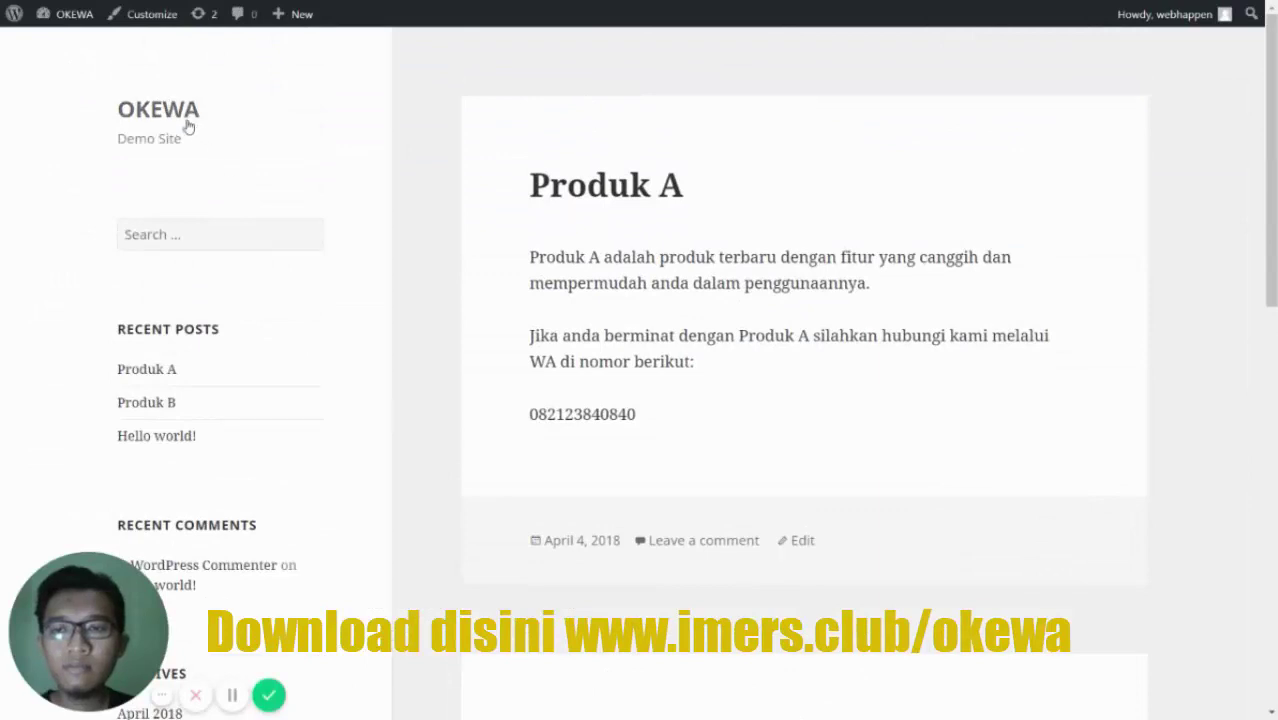
left_click(188, 120)
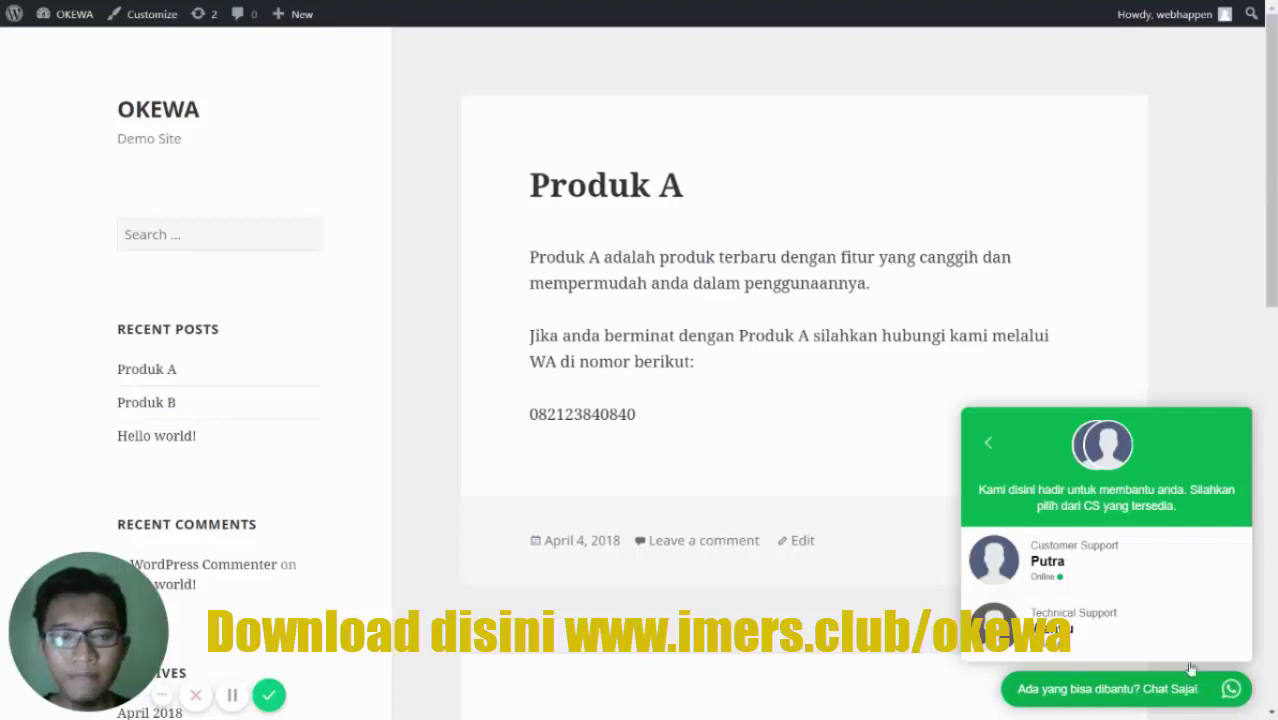
left_click_drag(977, 490, 1178, 506)
left_click(1182, 510)
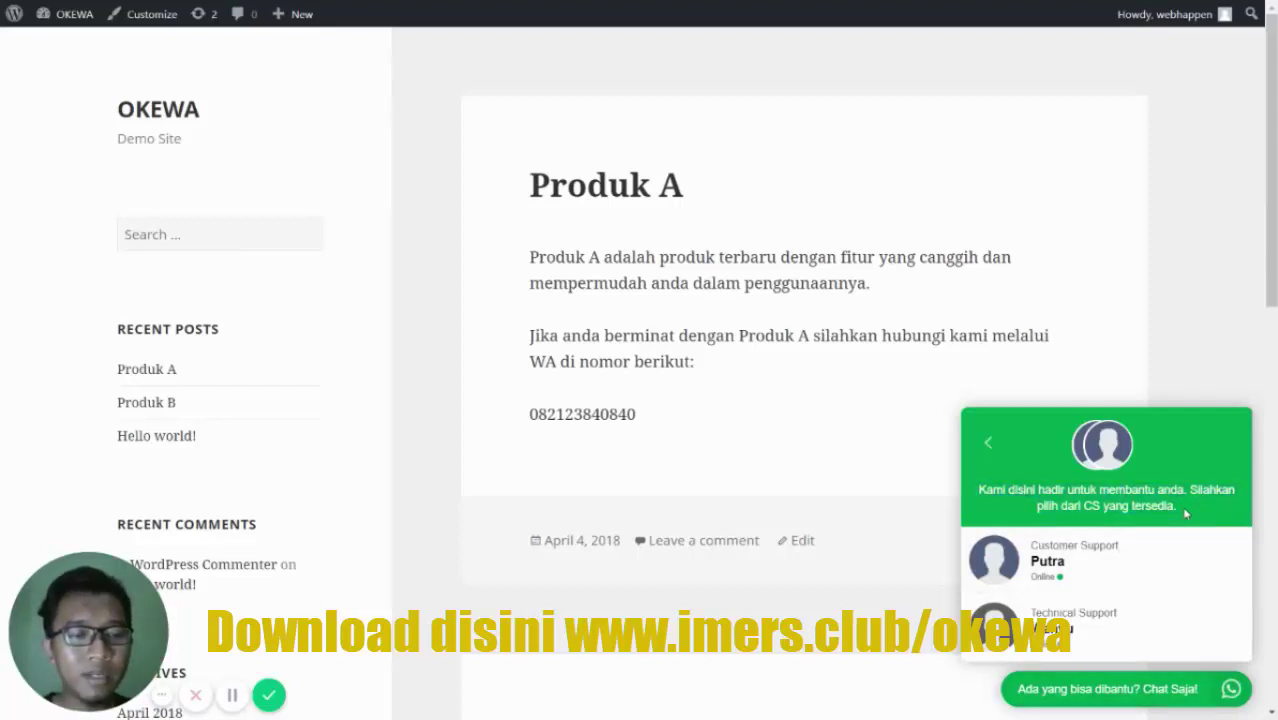
left_click(1103, 570)
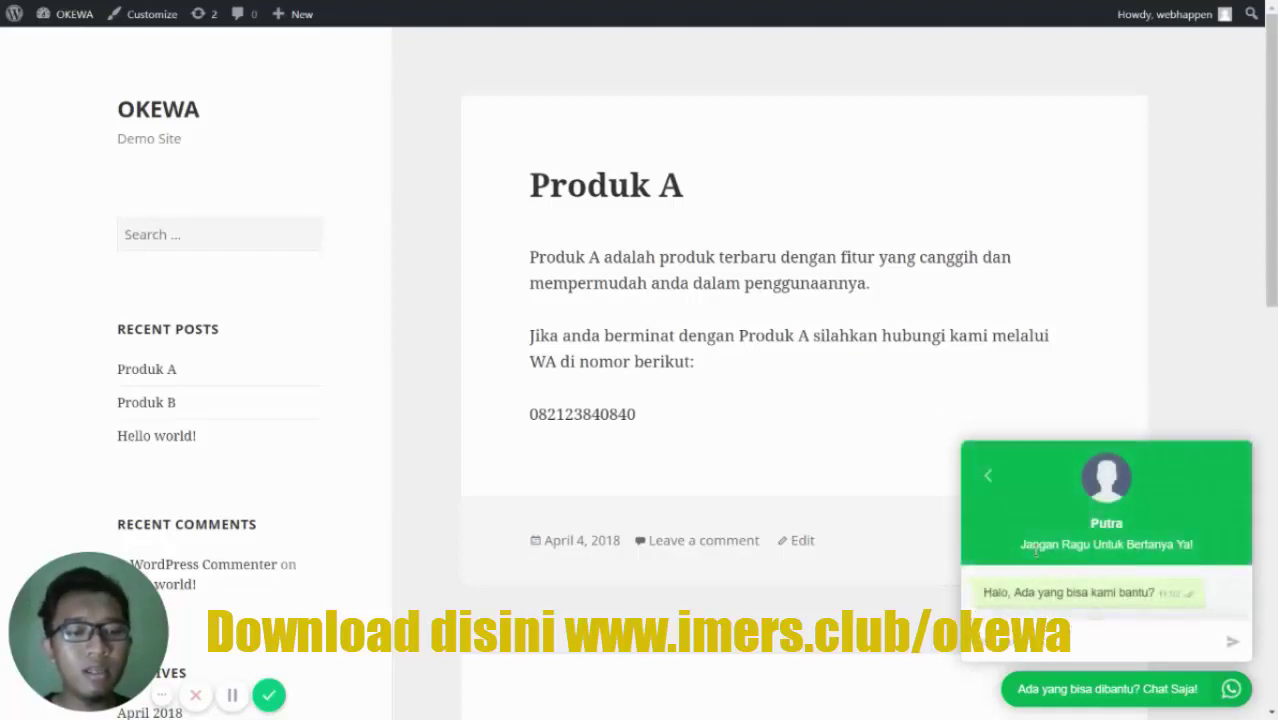
- Review the Customer Support greeting, then return to the agent list and close the widget
left_click_drag(1030, 548, 1203, 548)
left_click(1203, 548)
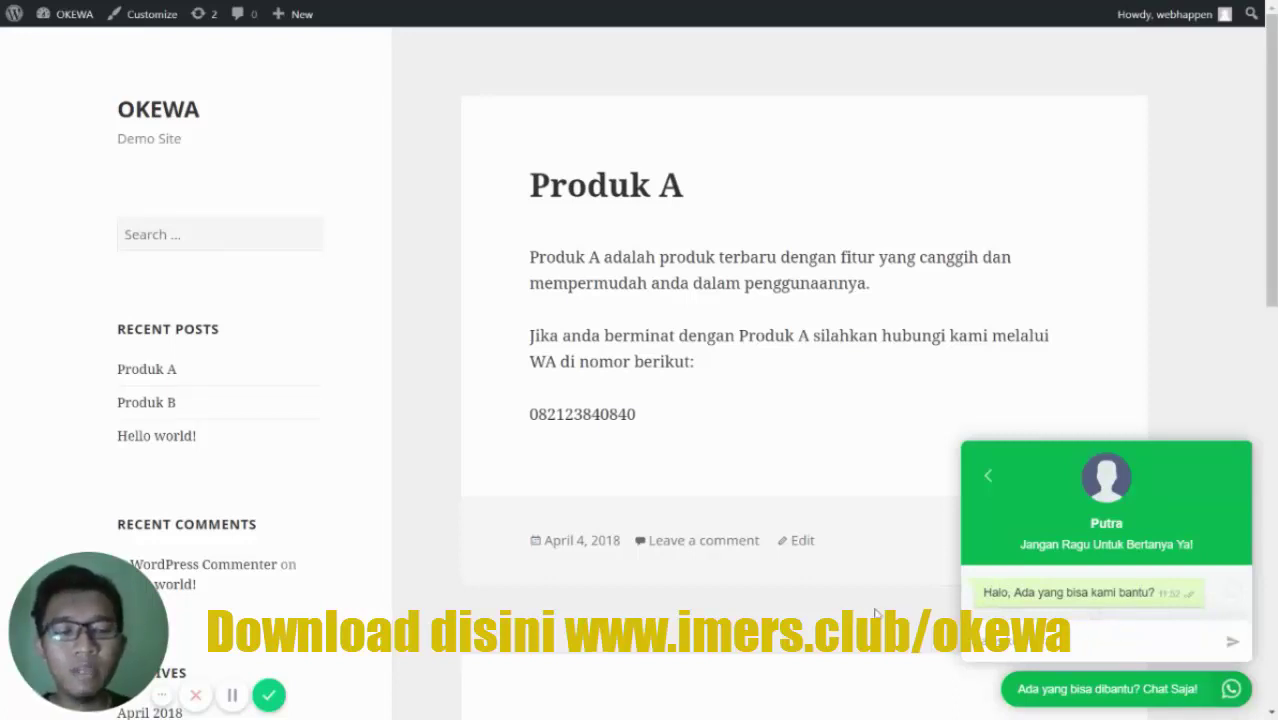
scroll(915, 617, "down", 1)
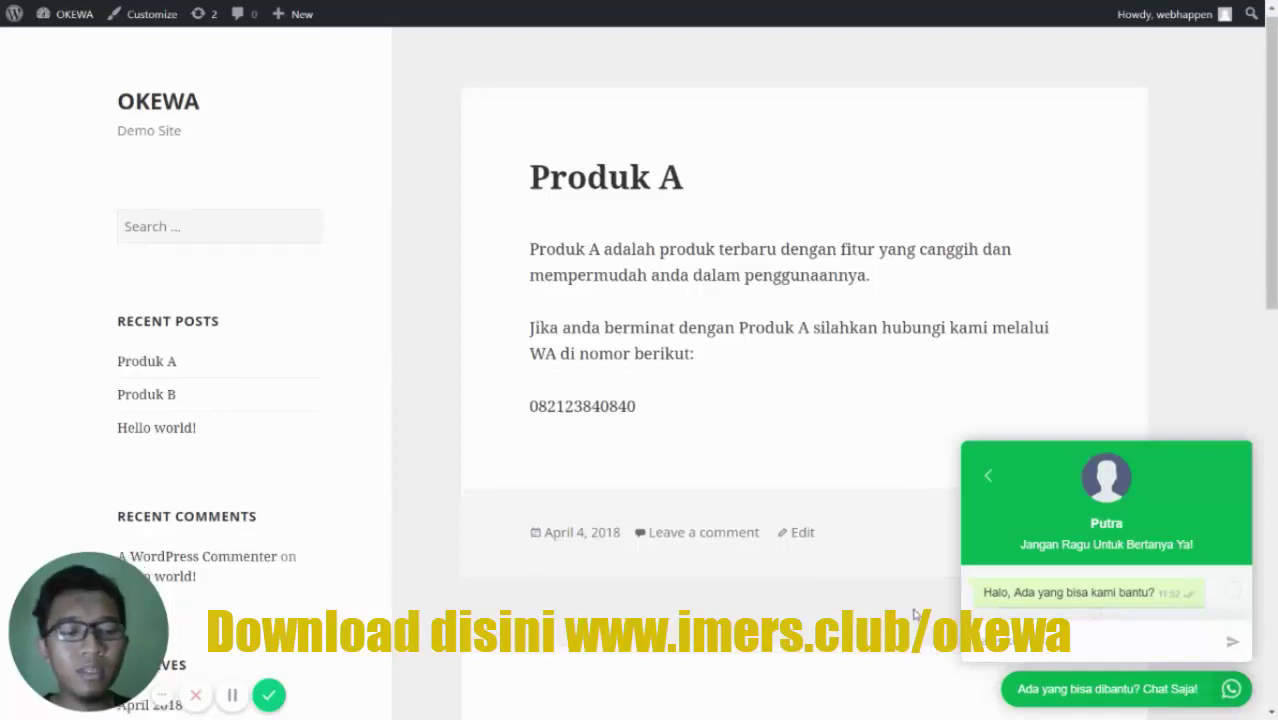
scroll(915, 617, "up", 1)
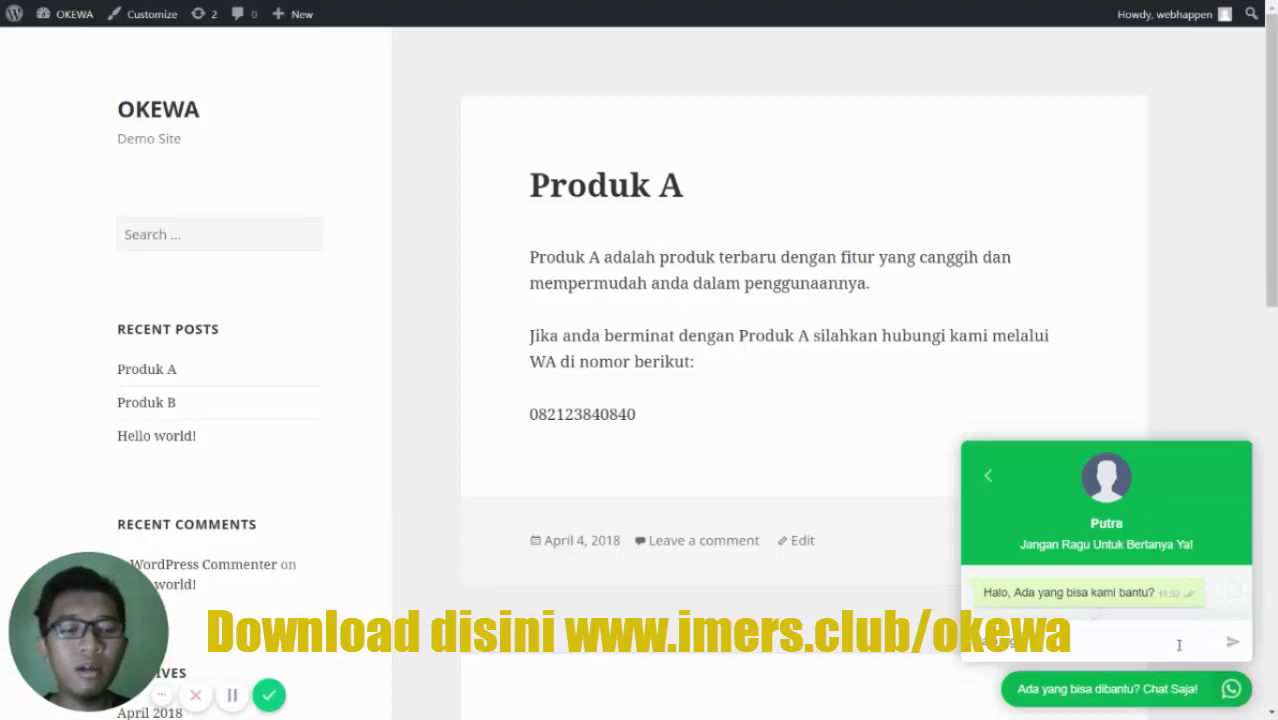
left_click(987, 475)
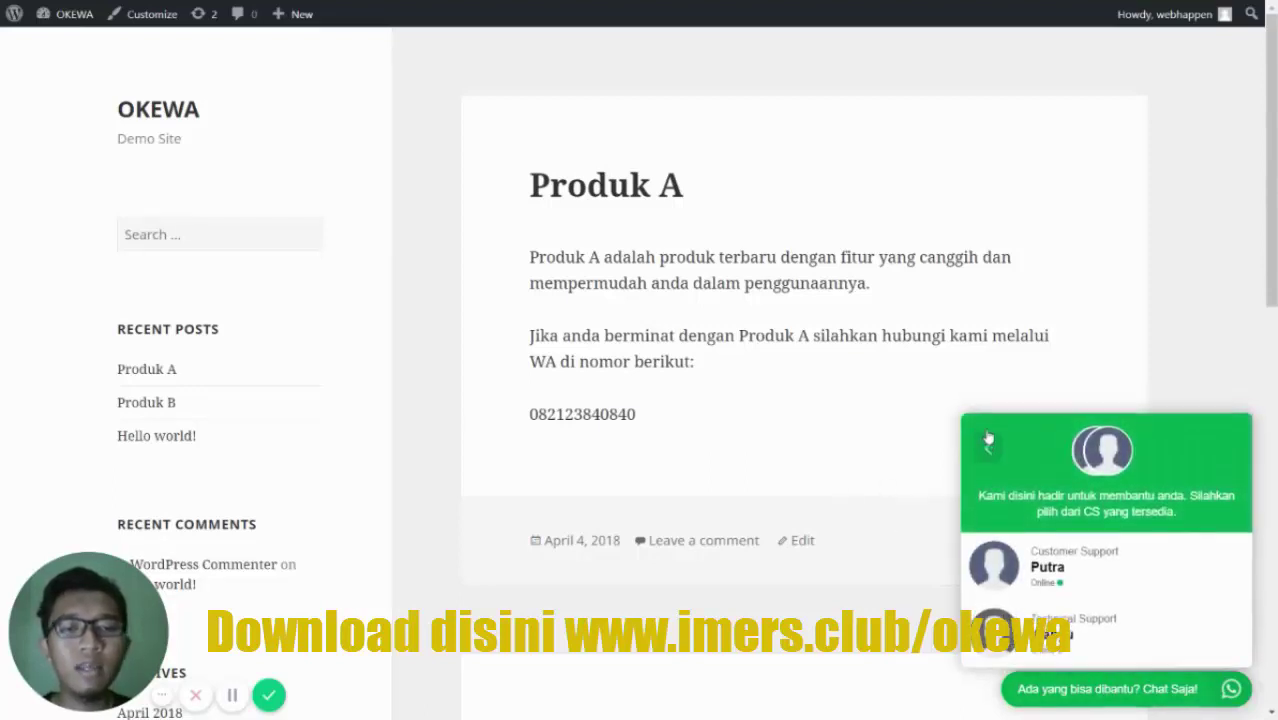
left_click(893, 401)
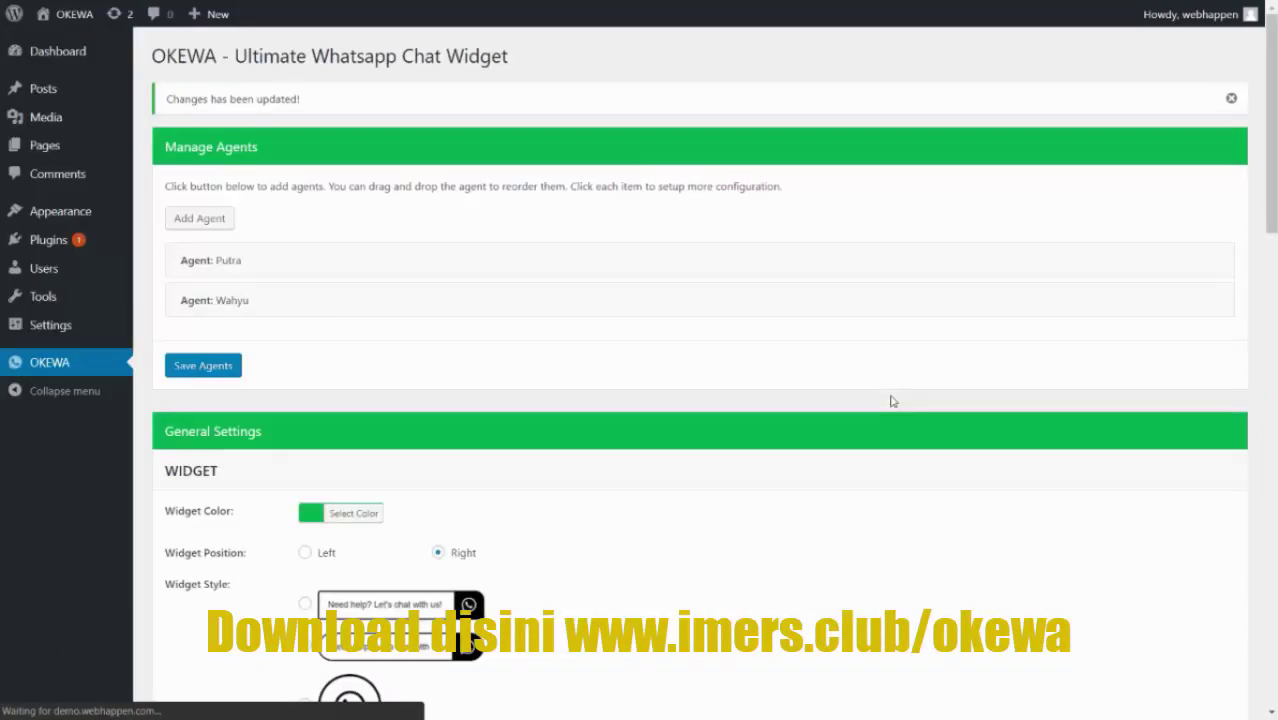
- Enter 'Kontak Kami via Whatsapp' as the shortcode Button Text
scroll(888, 340, "down", 15)
scroll(890, 311, "down", 1)
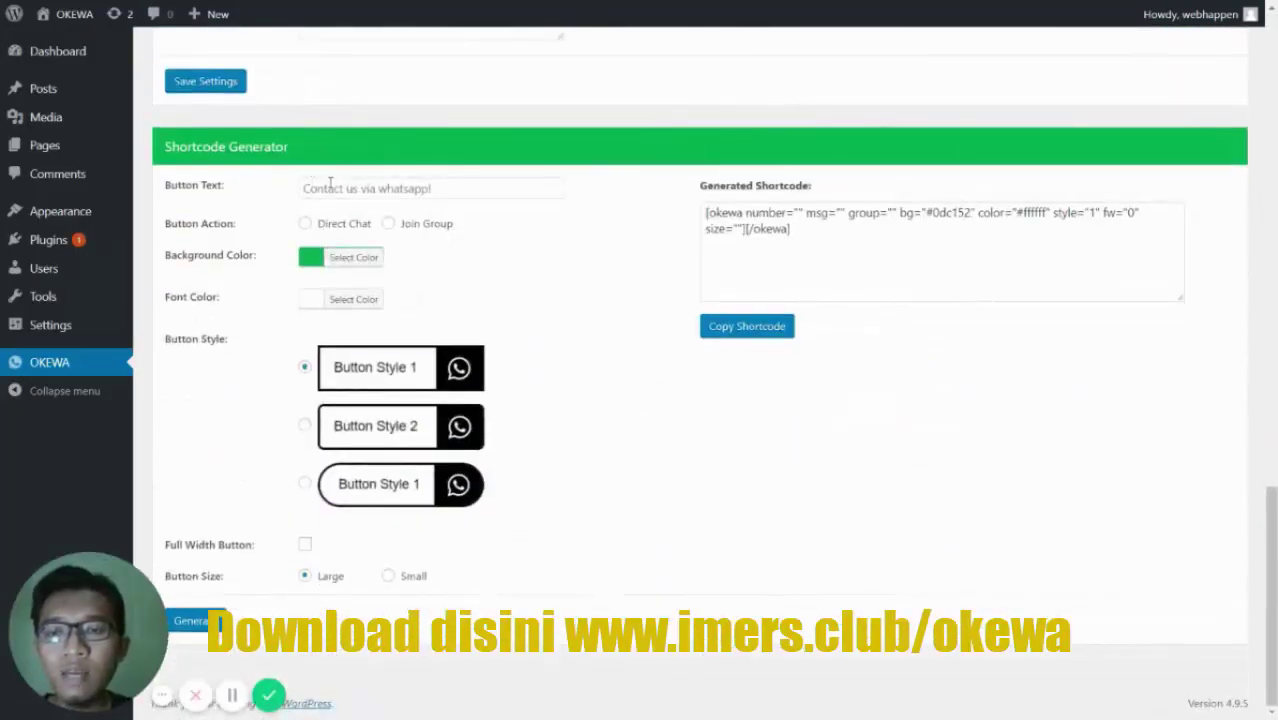
left_click(330, 185)
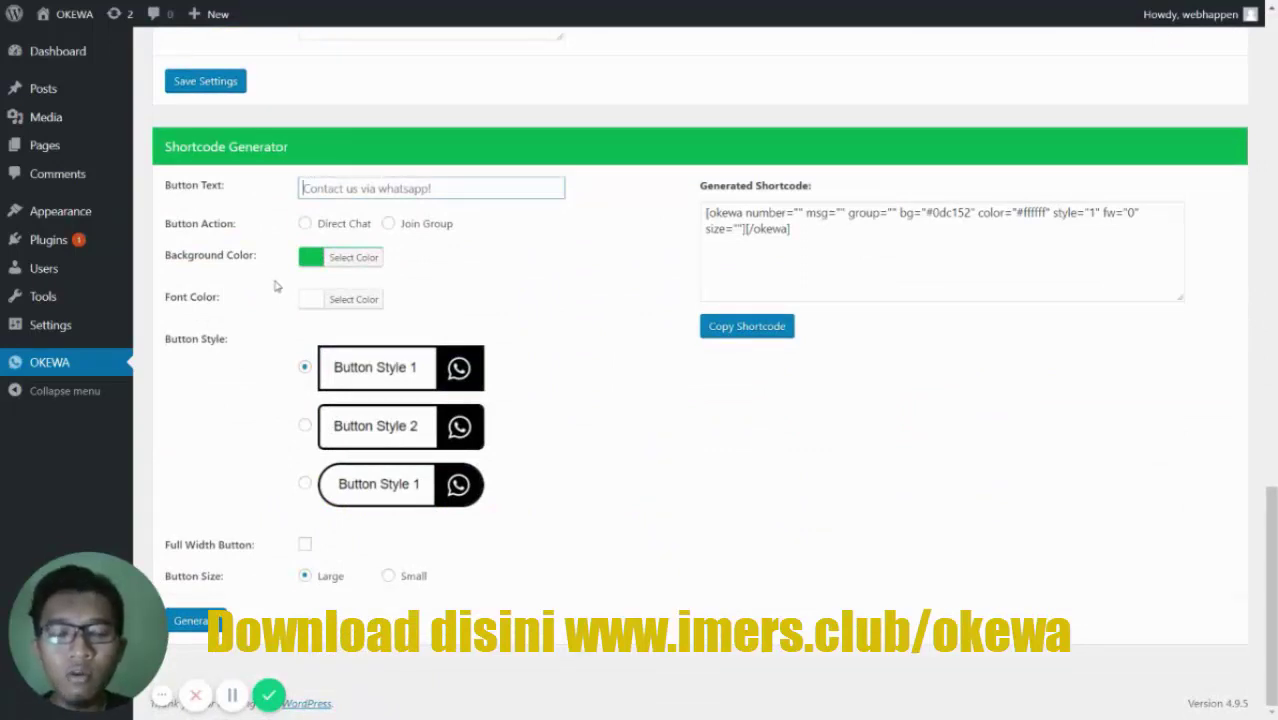
type("Kontak")
key("BackSpace")
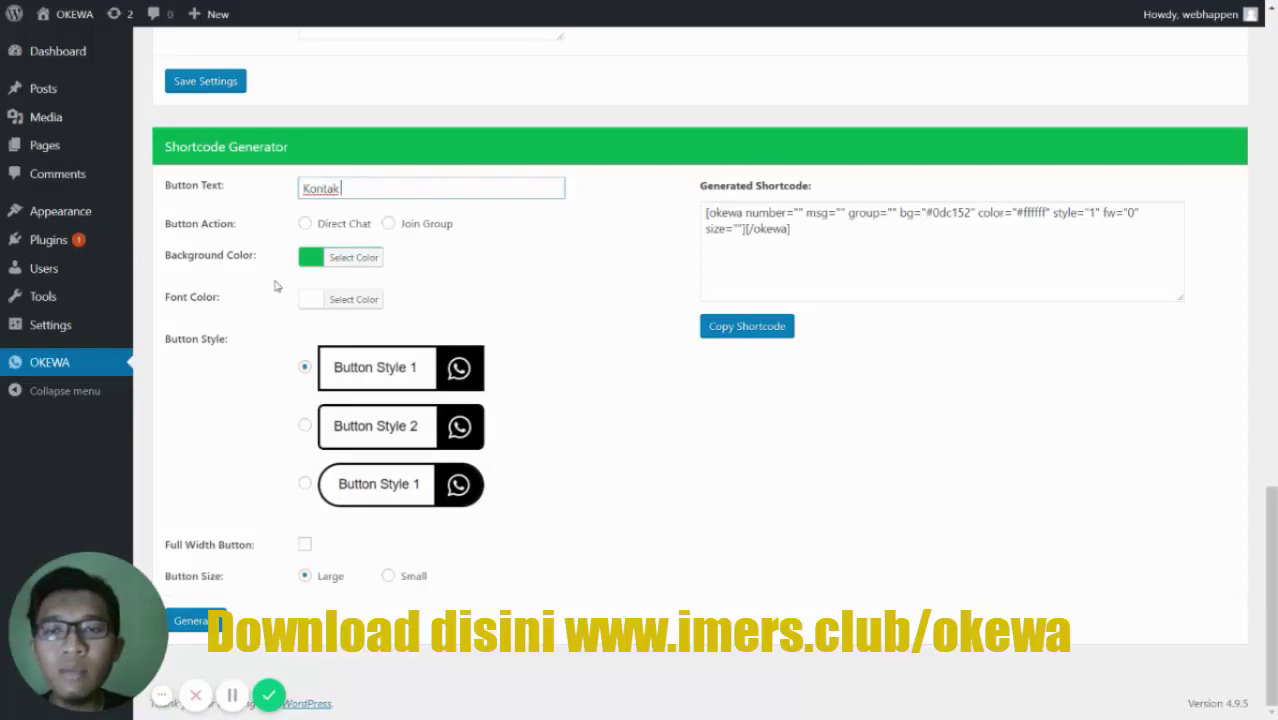
type("Kami via Wha")
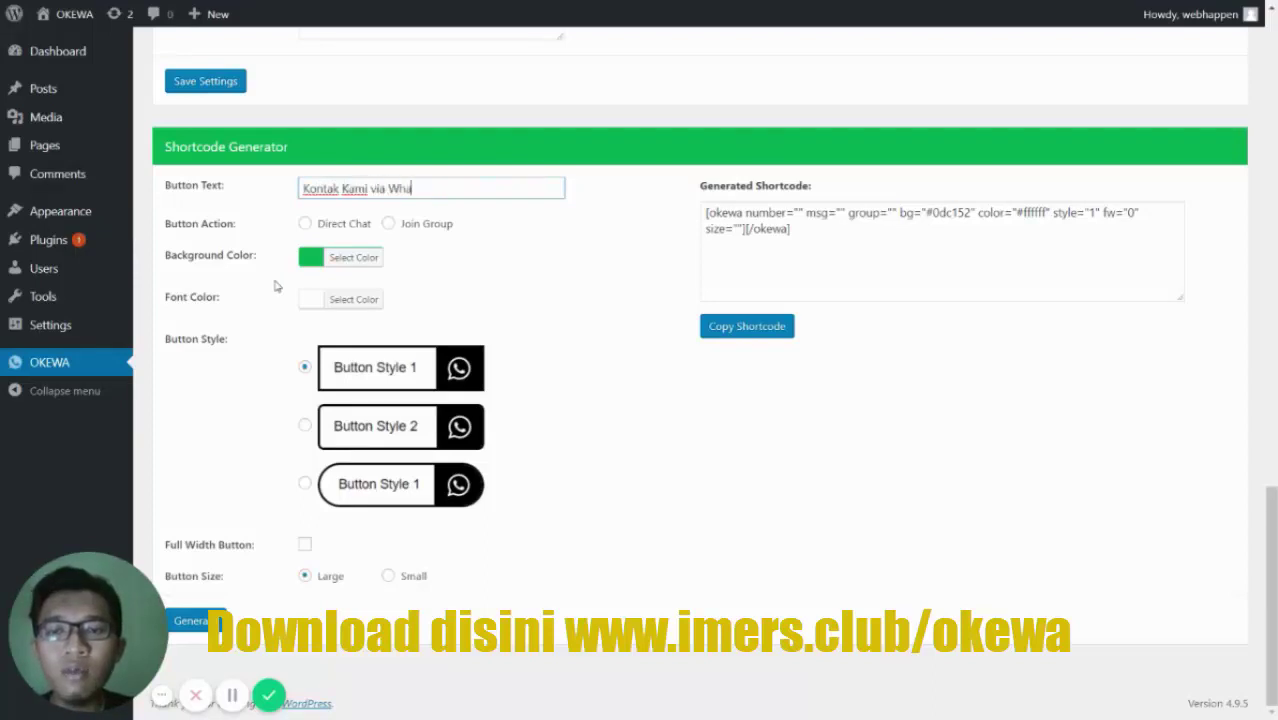
type("tsapp")
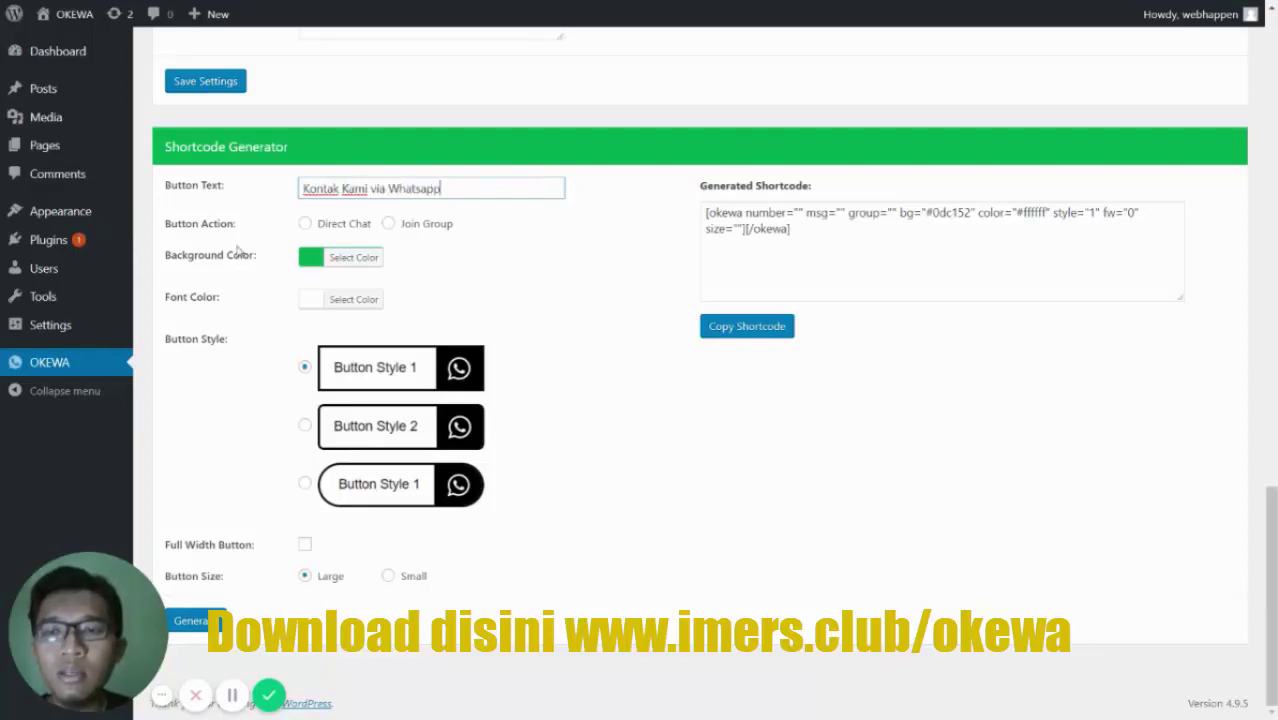
- Make the button a Direct Chat to the WhatsApp number with message 'Halo, Saya tertarik dengan produk'
left_click(306, 225)
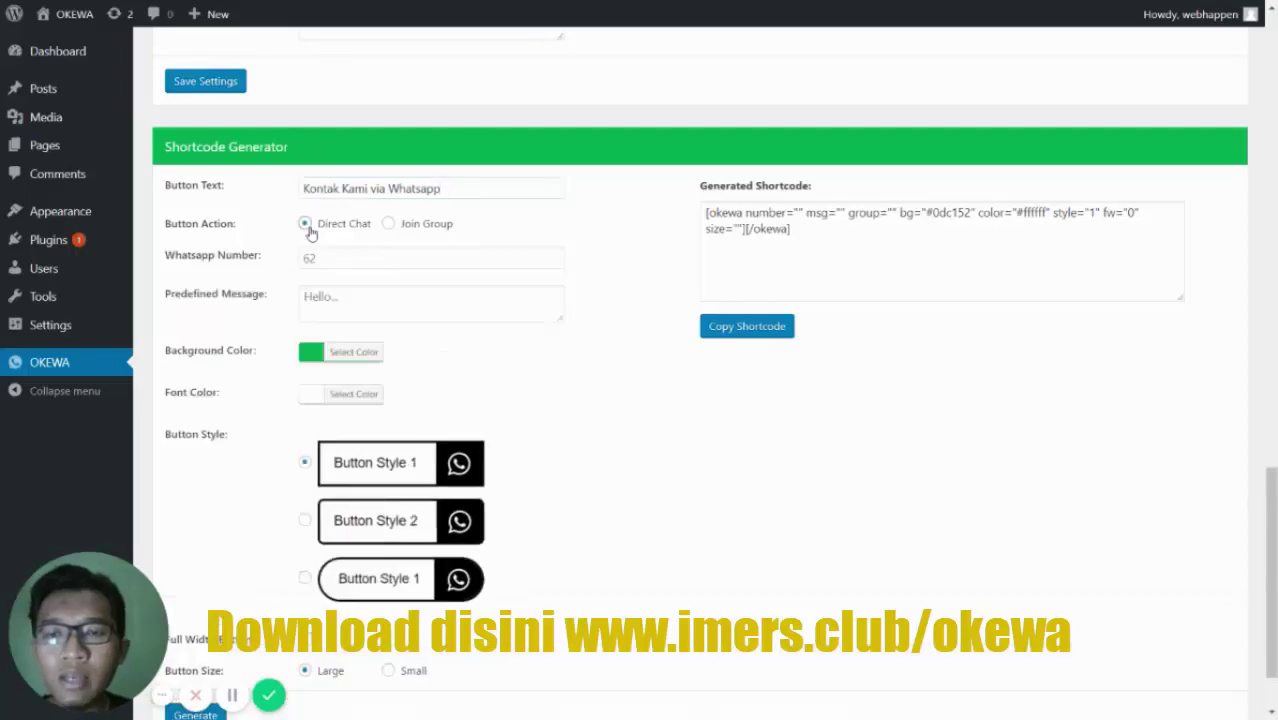
left_click(389, 224)
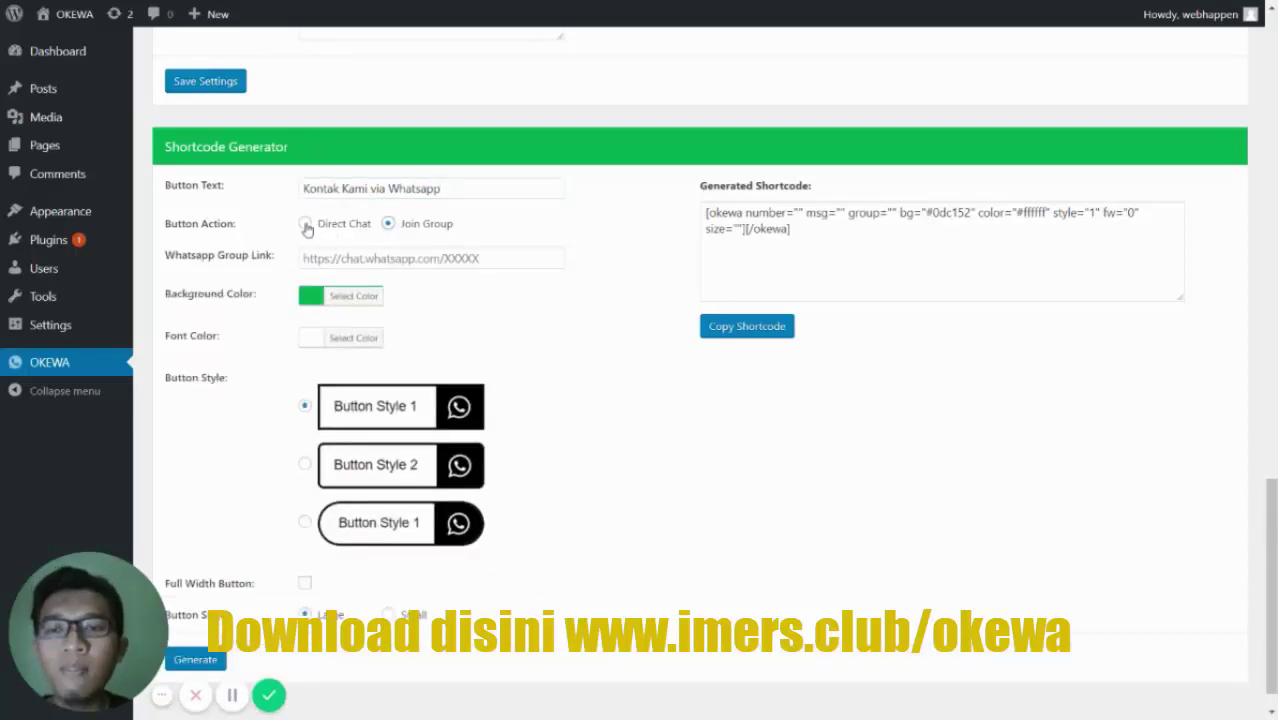
left_click(306, 225)
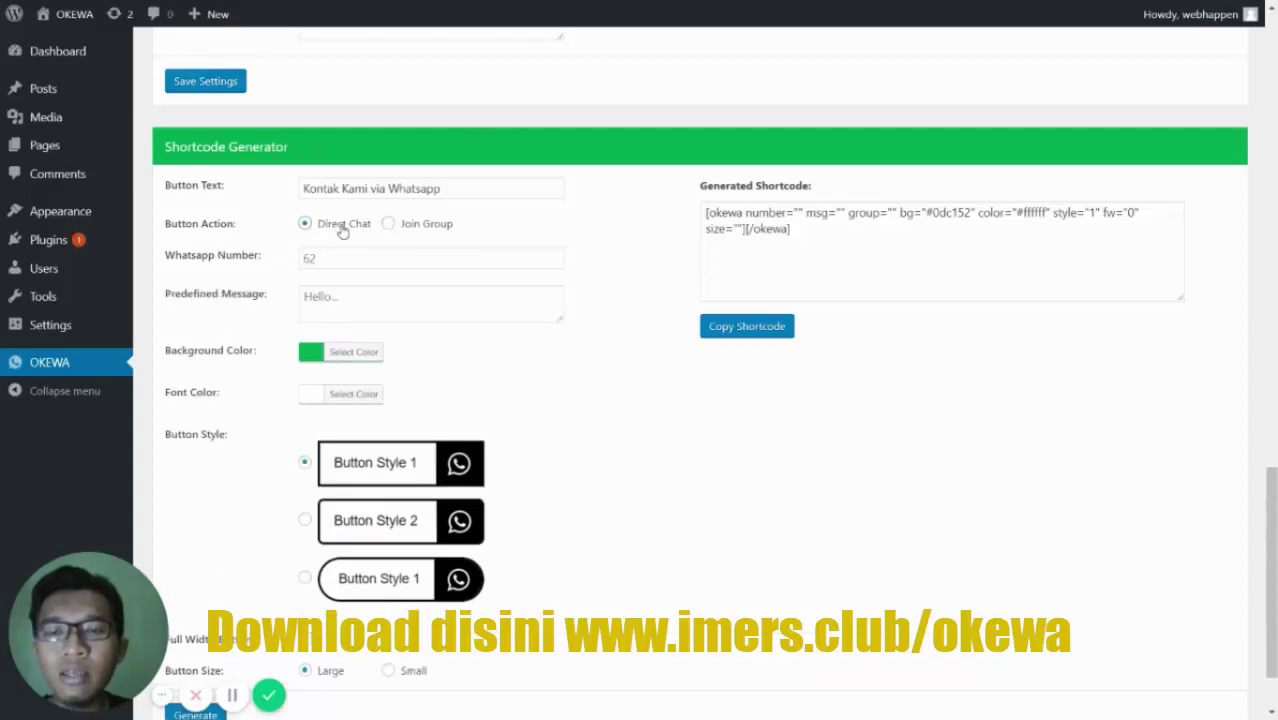
left_click(344, 258)
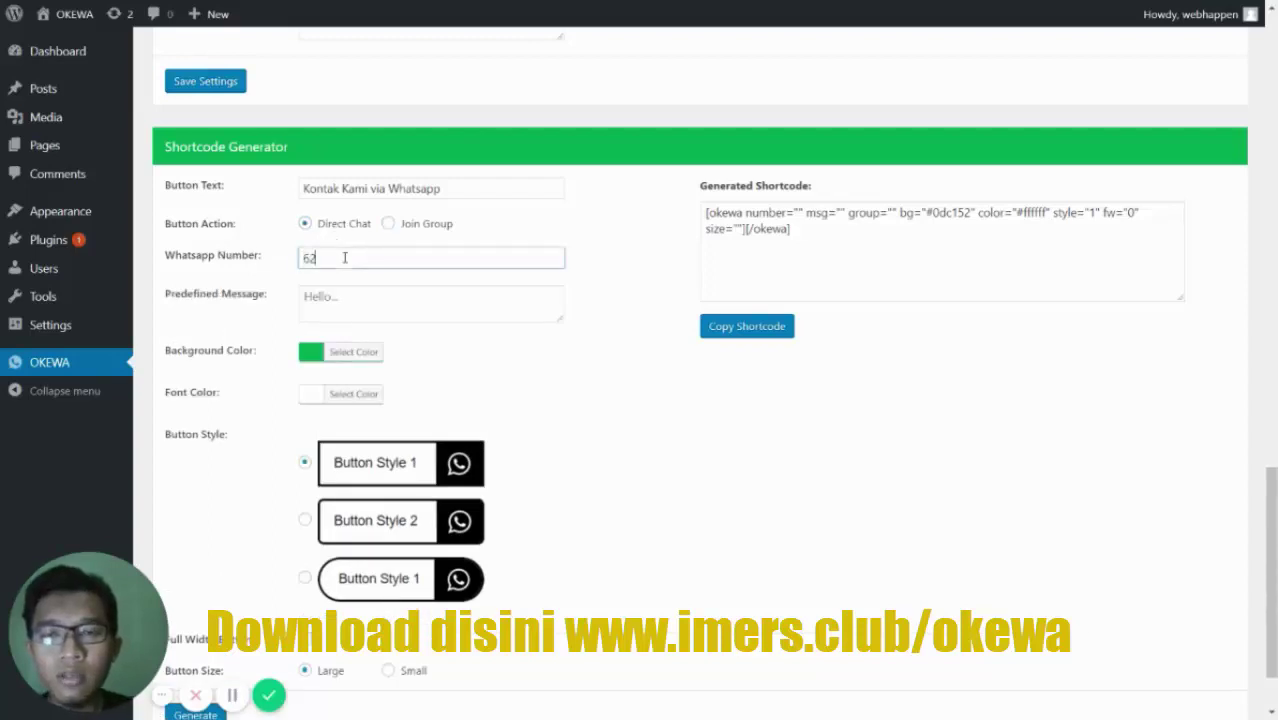
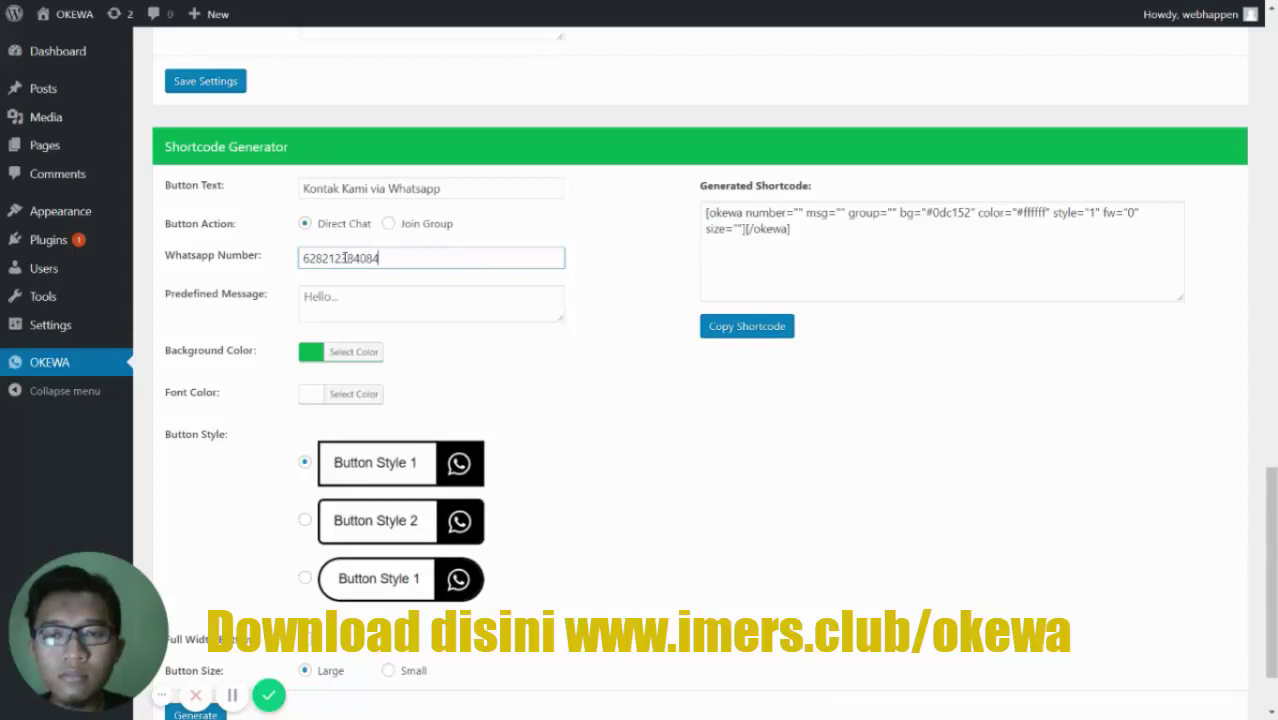
key("Tab")
type("H")
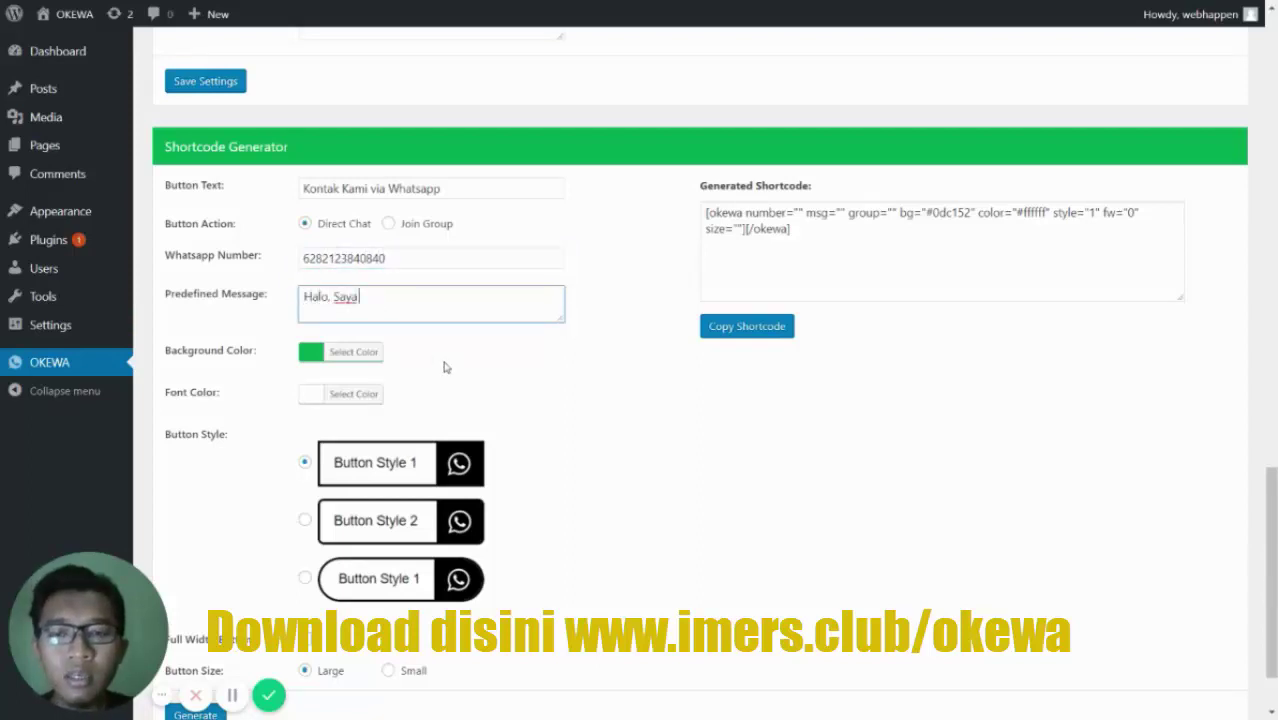
type("alo, Saya tertarik dengan produk A")
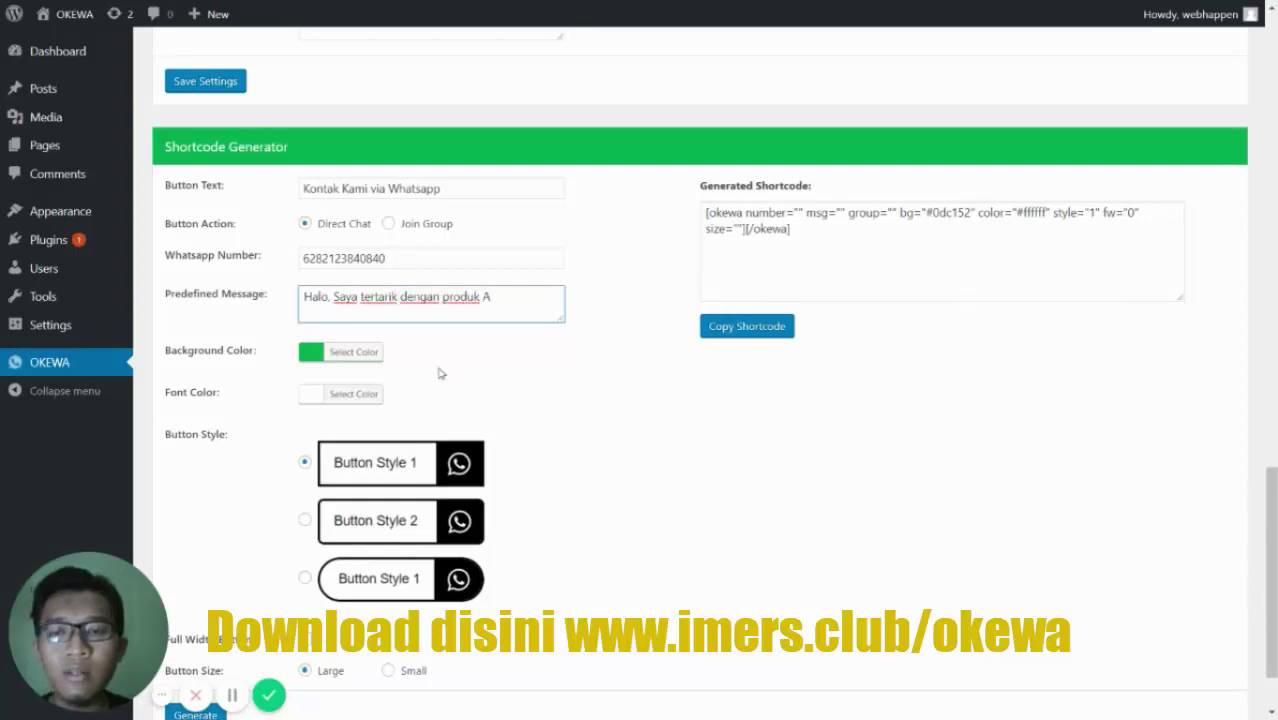
- Keep the green background colour and choose the rounded Button Style
left_click(357, 356)
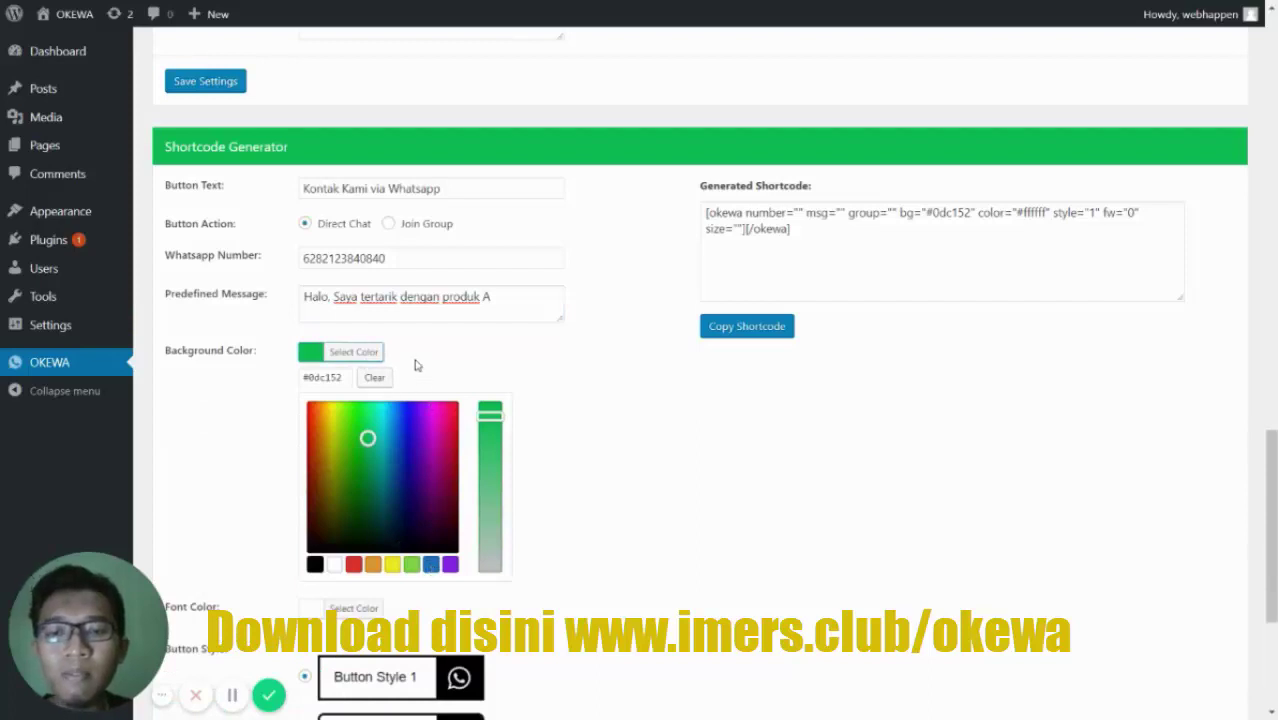
left_click(238, 438)
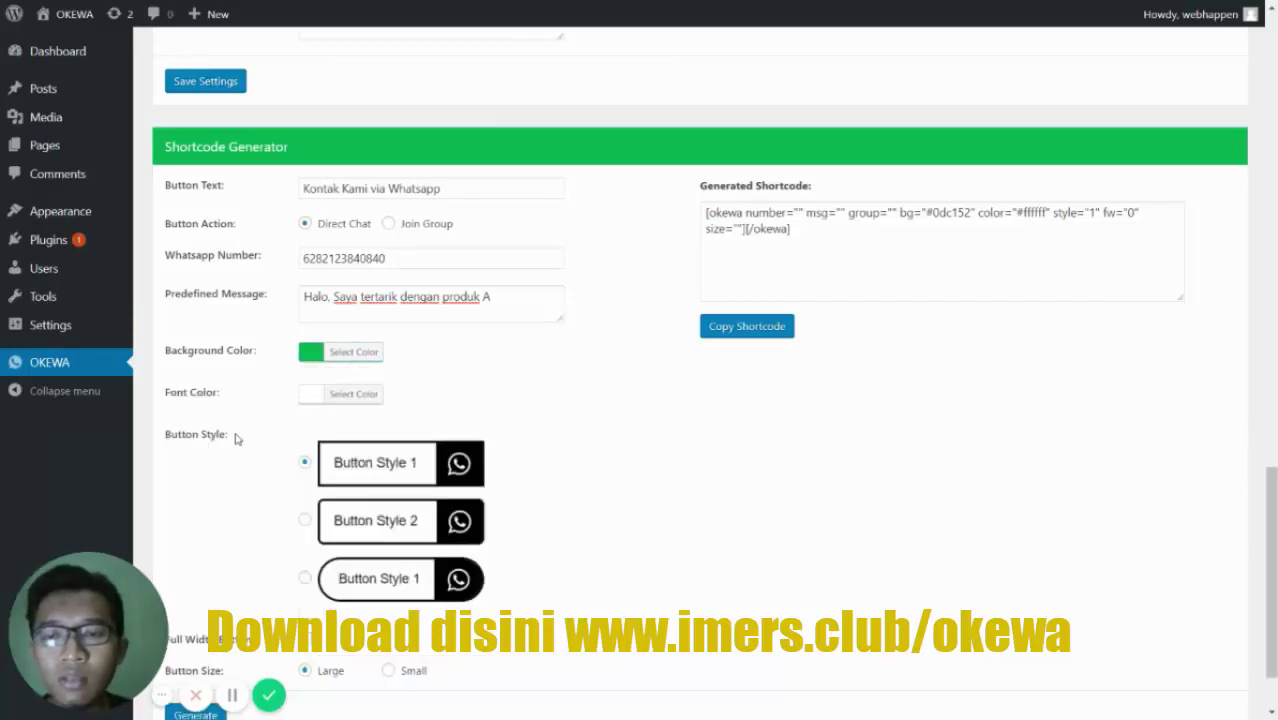
scroll(335, 405, "down", 1)
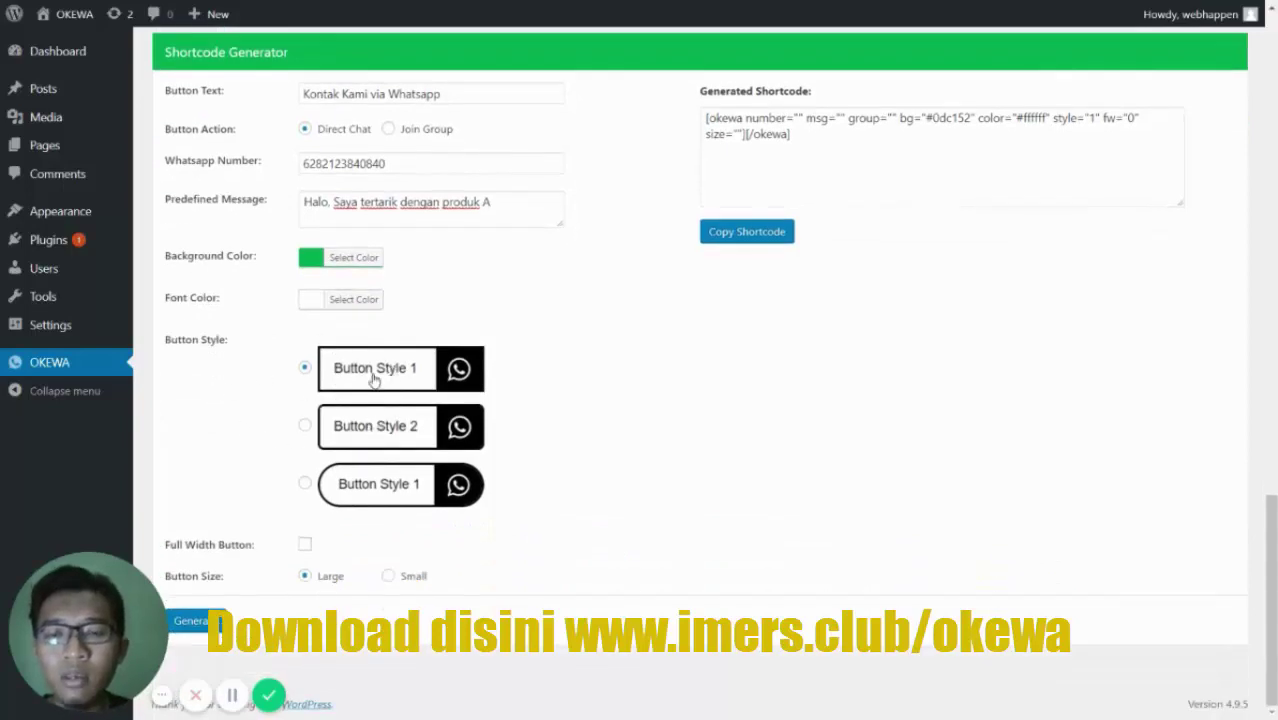
left_click(398, 472)
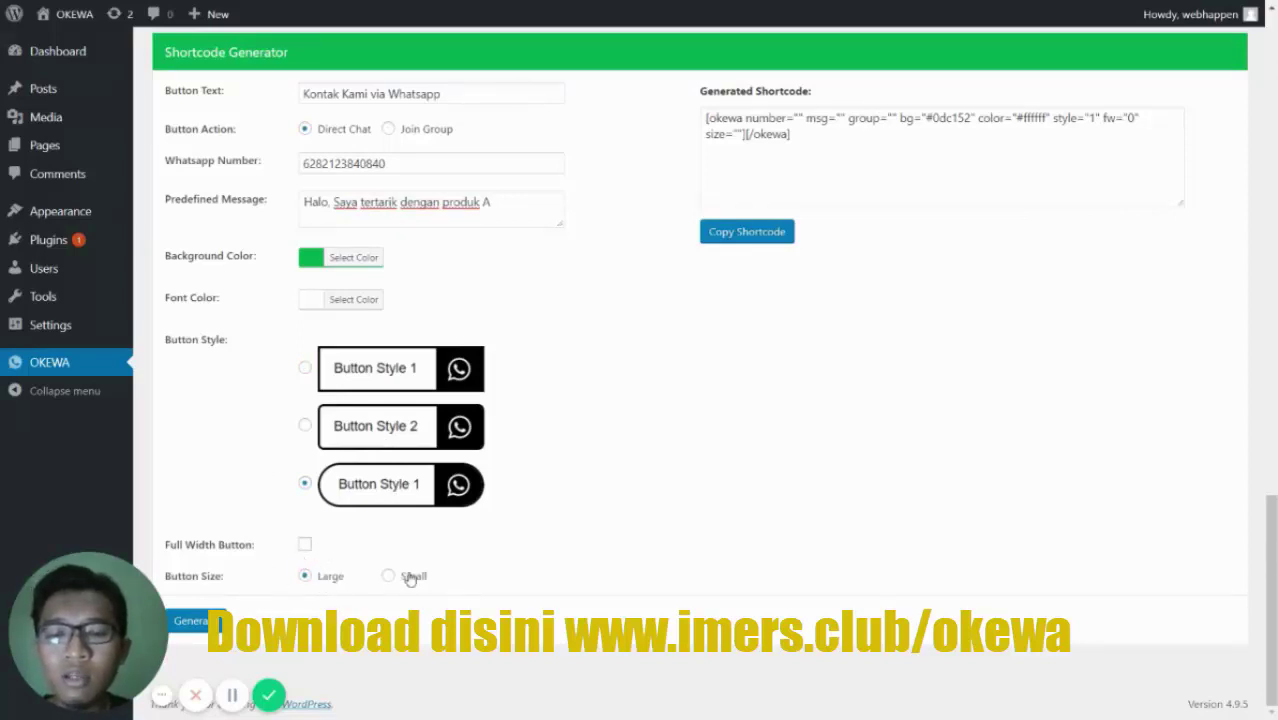
- Generate and copy the okewa WhatsApp button shortcode, then go to the Posts list
left_click(197, 623)
scroll(663, 385, "up", 2)
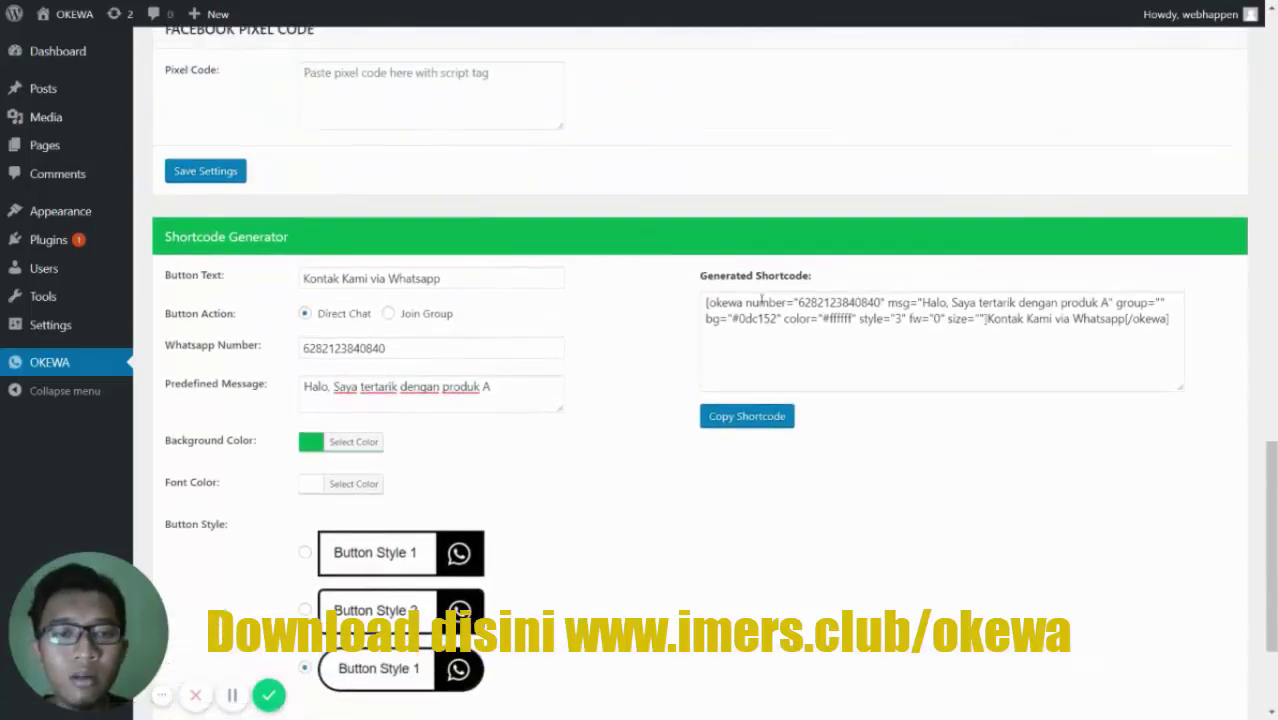
left_click(756, 416)
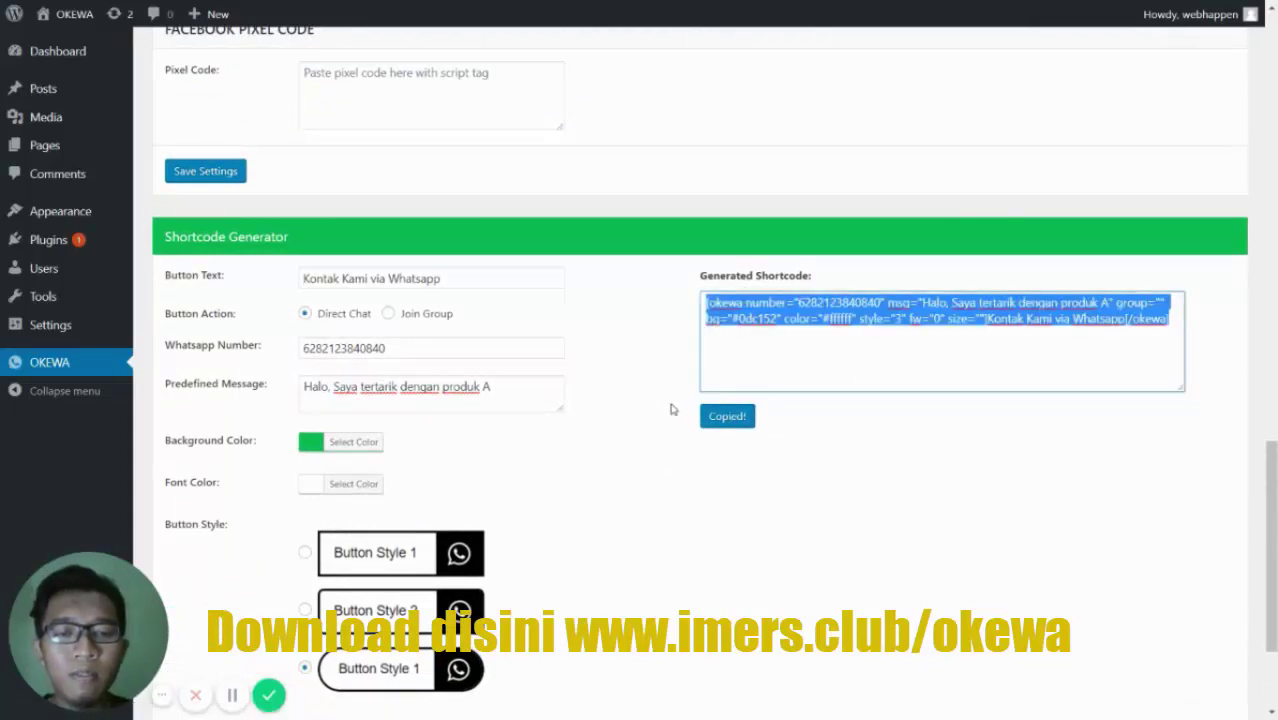
scroll(672, 409, "up", 5)
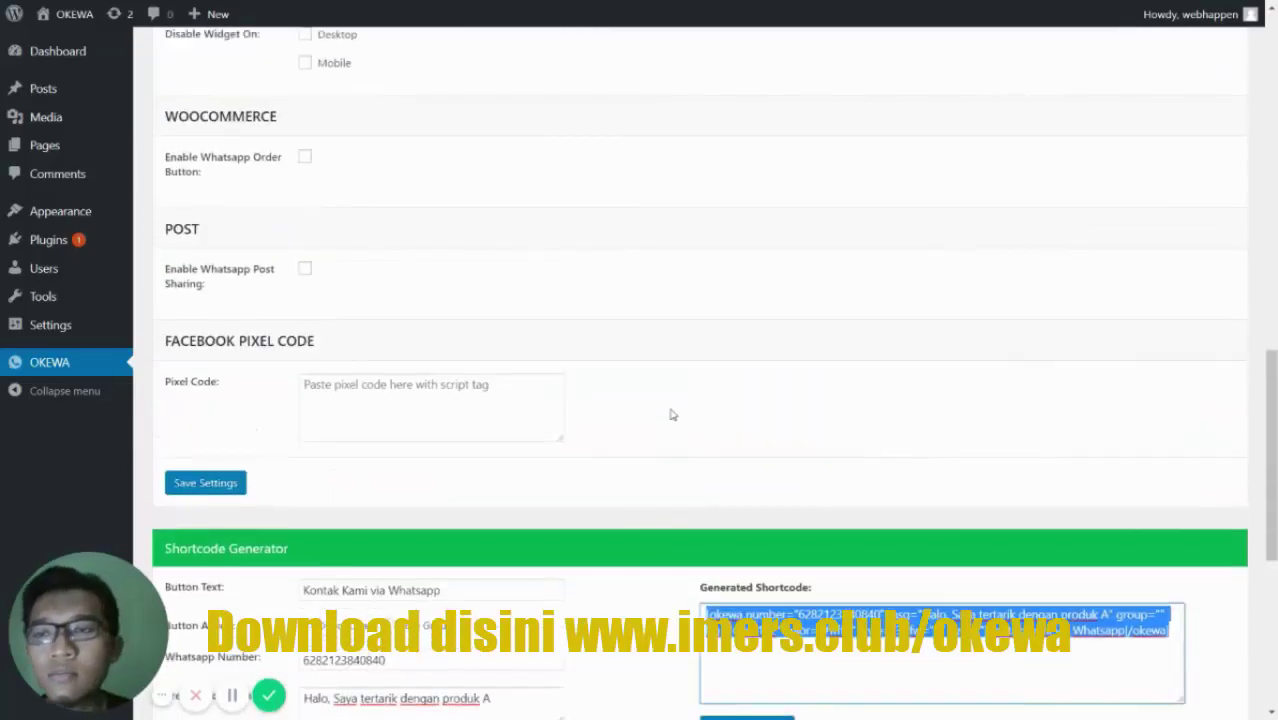
left_click(56, 94)
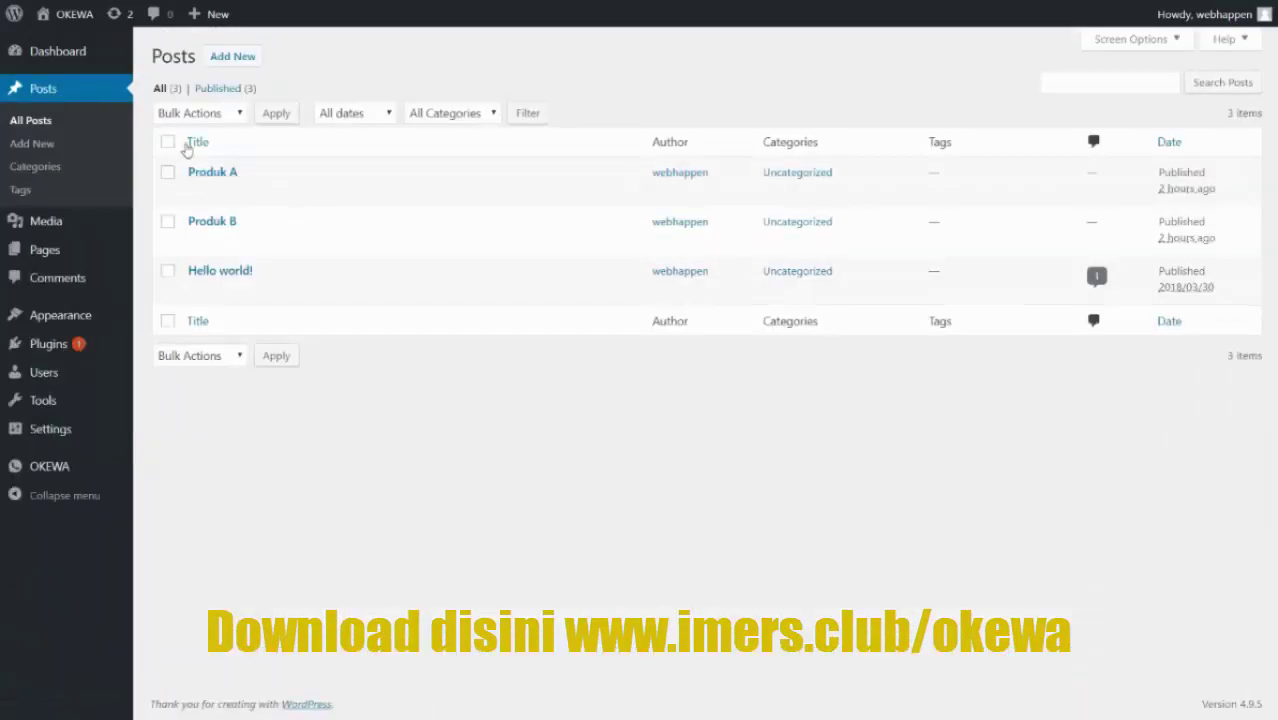
- Paste the okewa shortcode on a new line below Produk A's phone number and update the post
left_click(198, 194)
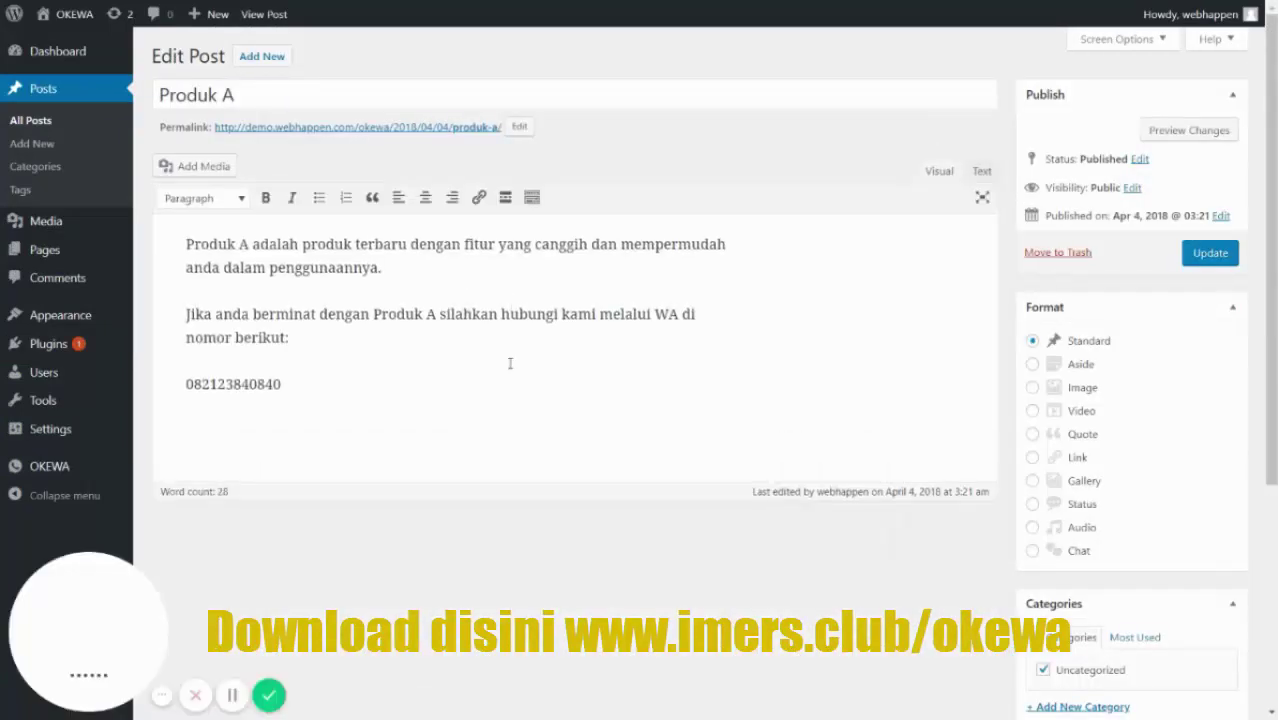
left_click(510, 363)
key("Return")
key("ctrl+v")
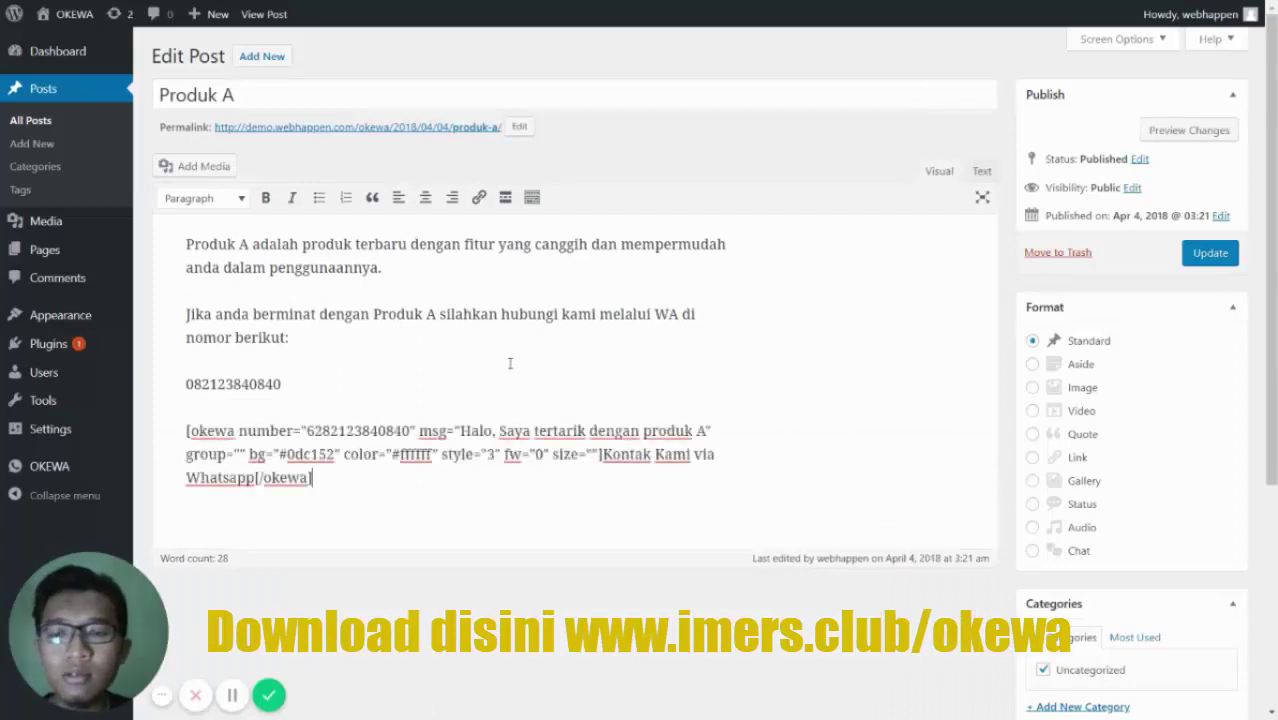
left_click(1206, 256)
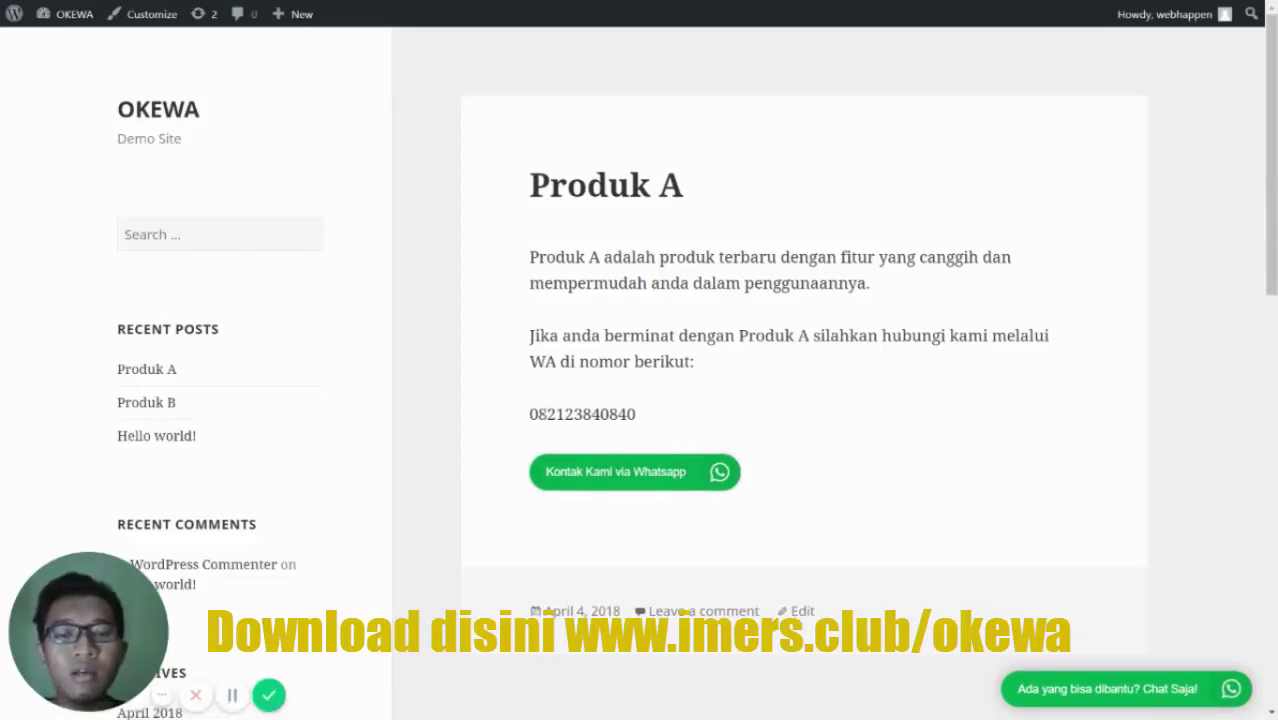
left_click_drag(531, 413, 633, 414)
left_click(653, 416)
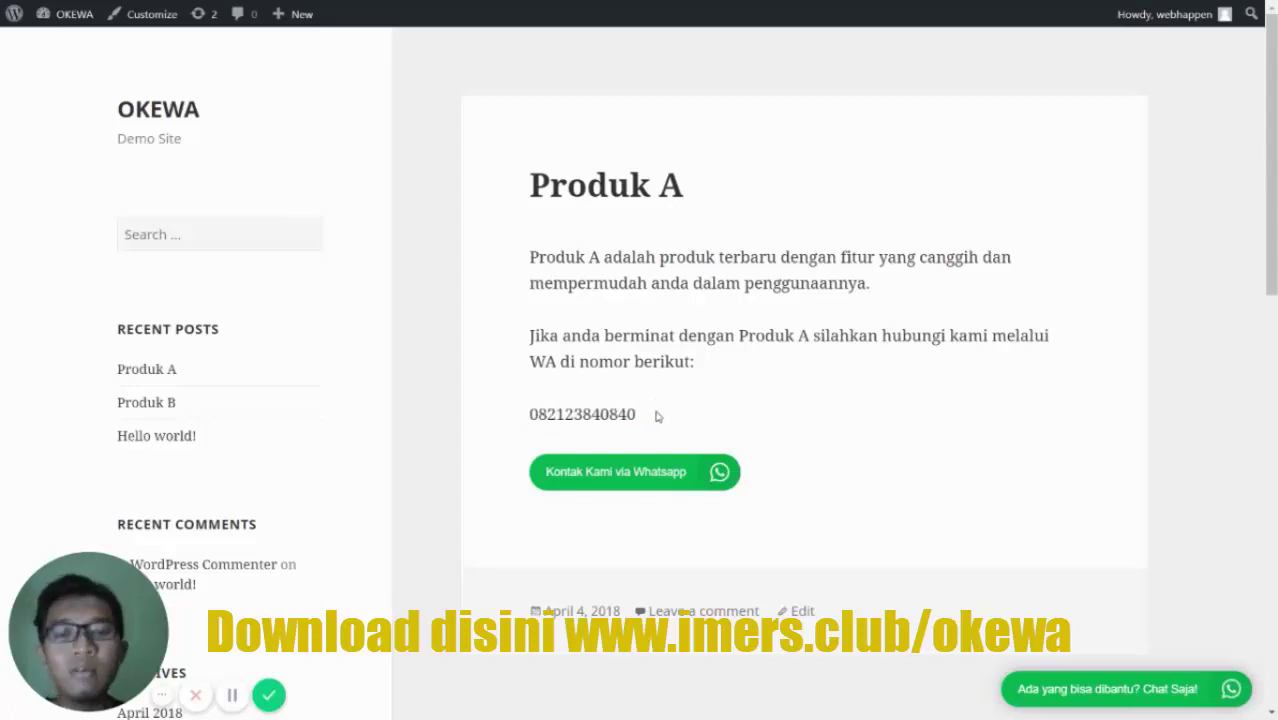
scroll(657, 405, "down", 3)
scroll(657, 405, "down", 3)
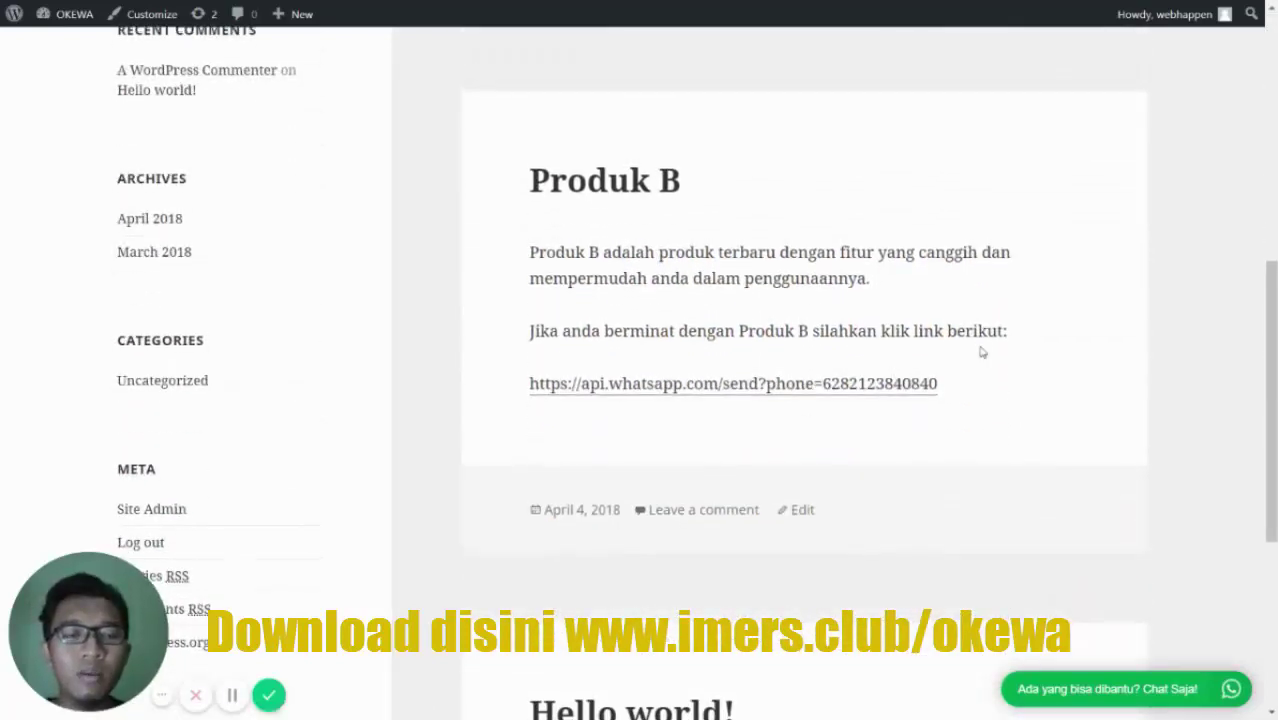
scroll(981, 350, "up", 4)
scroll(981, 350, "up", 2)
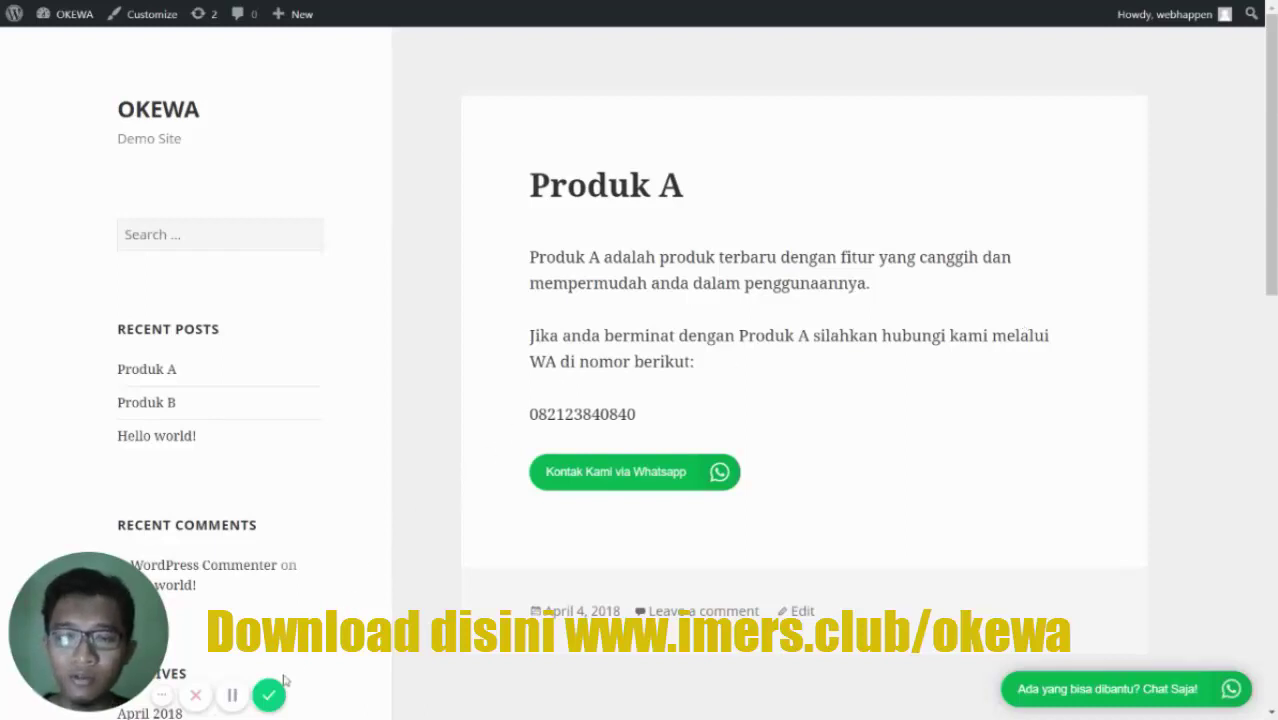
left_click(269, 693)
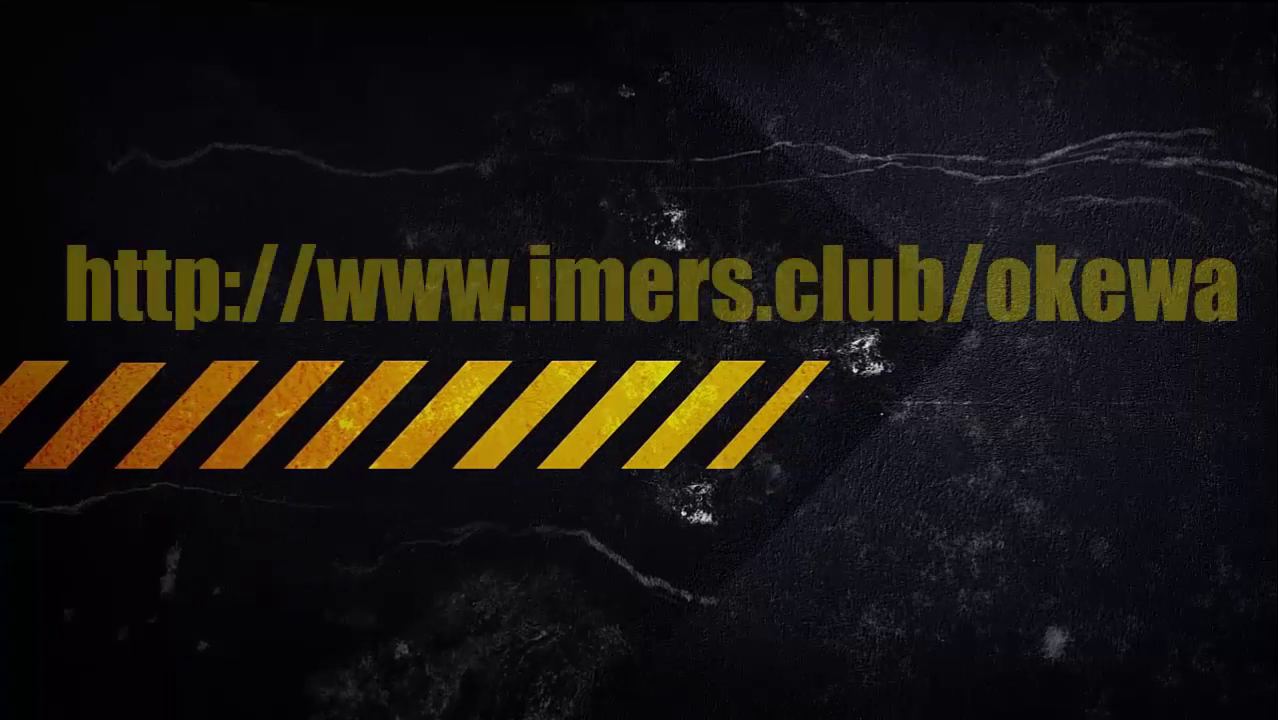